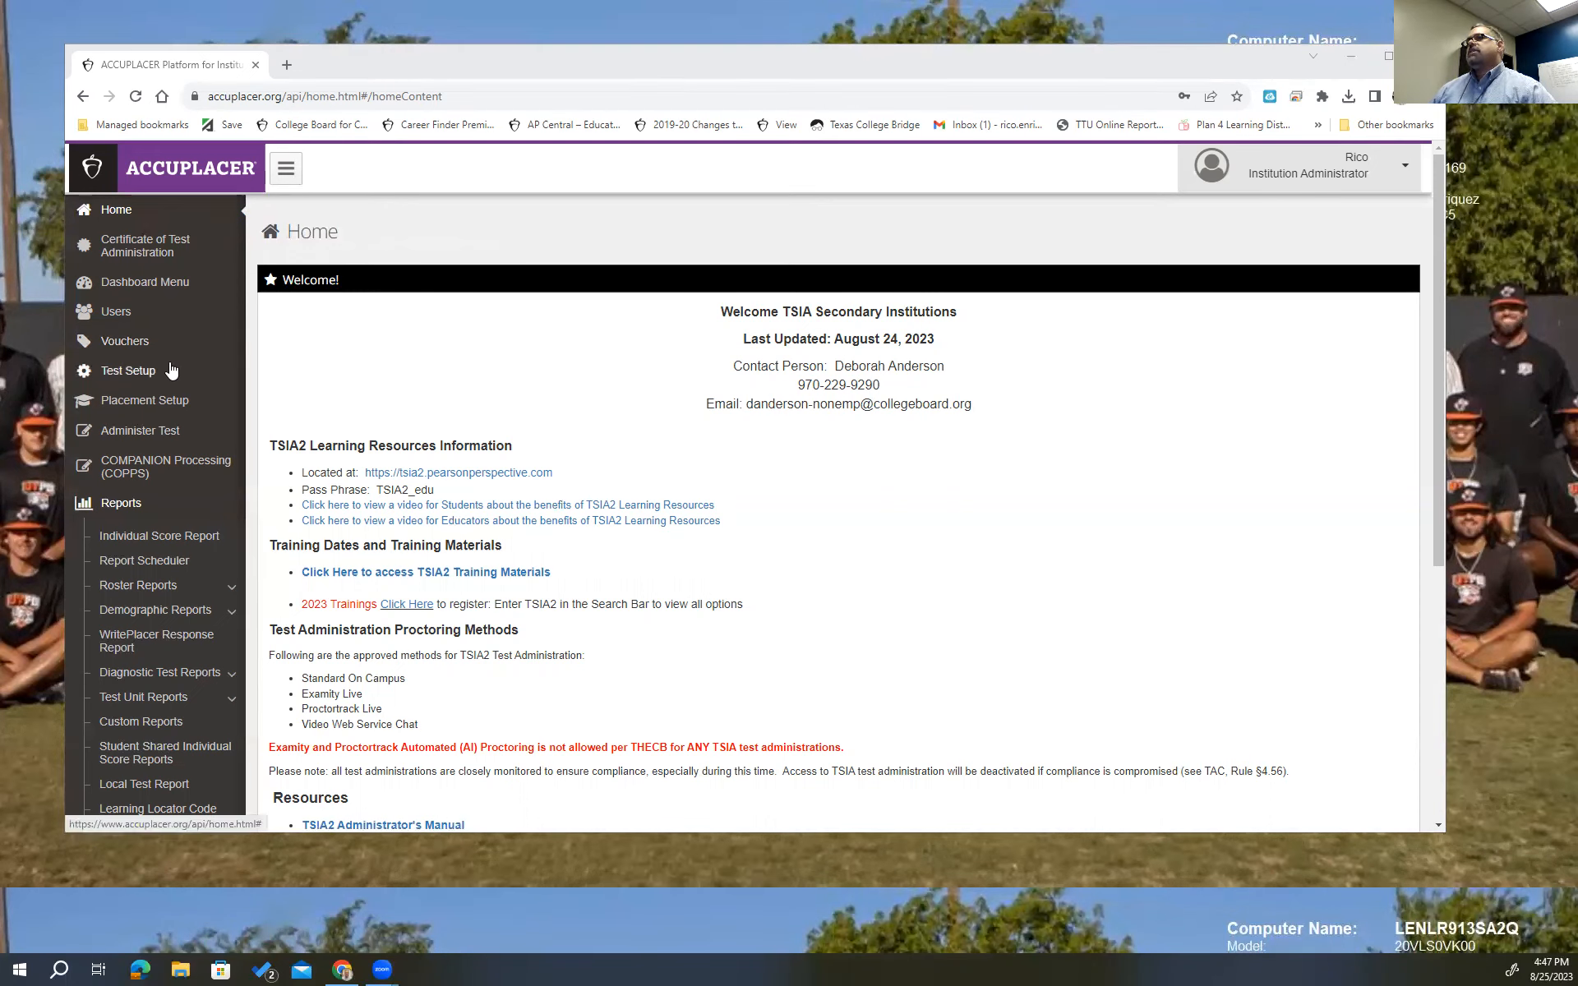
Re-expand the Reports list in the sidebar and go to Custom Reports.
{"action": "left_click", "coordinate": [128, 503]}
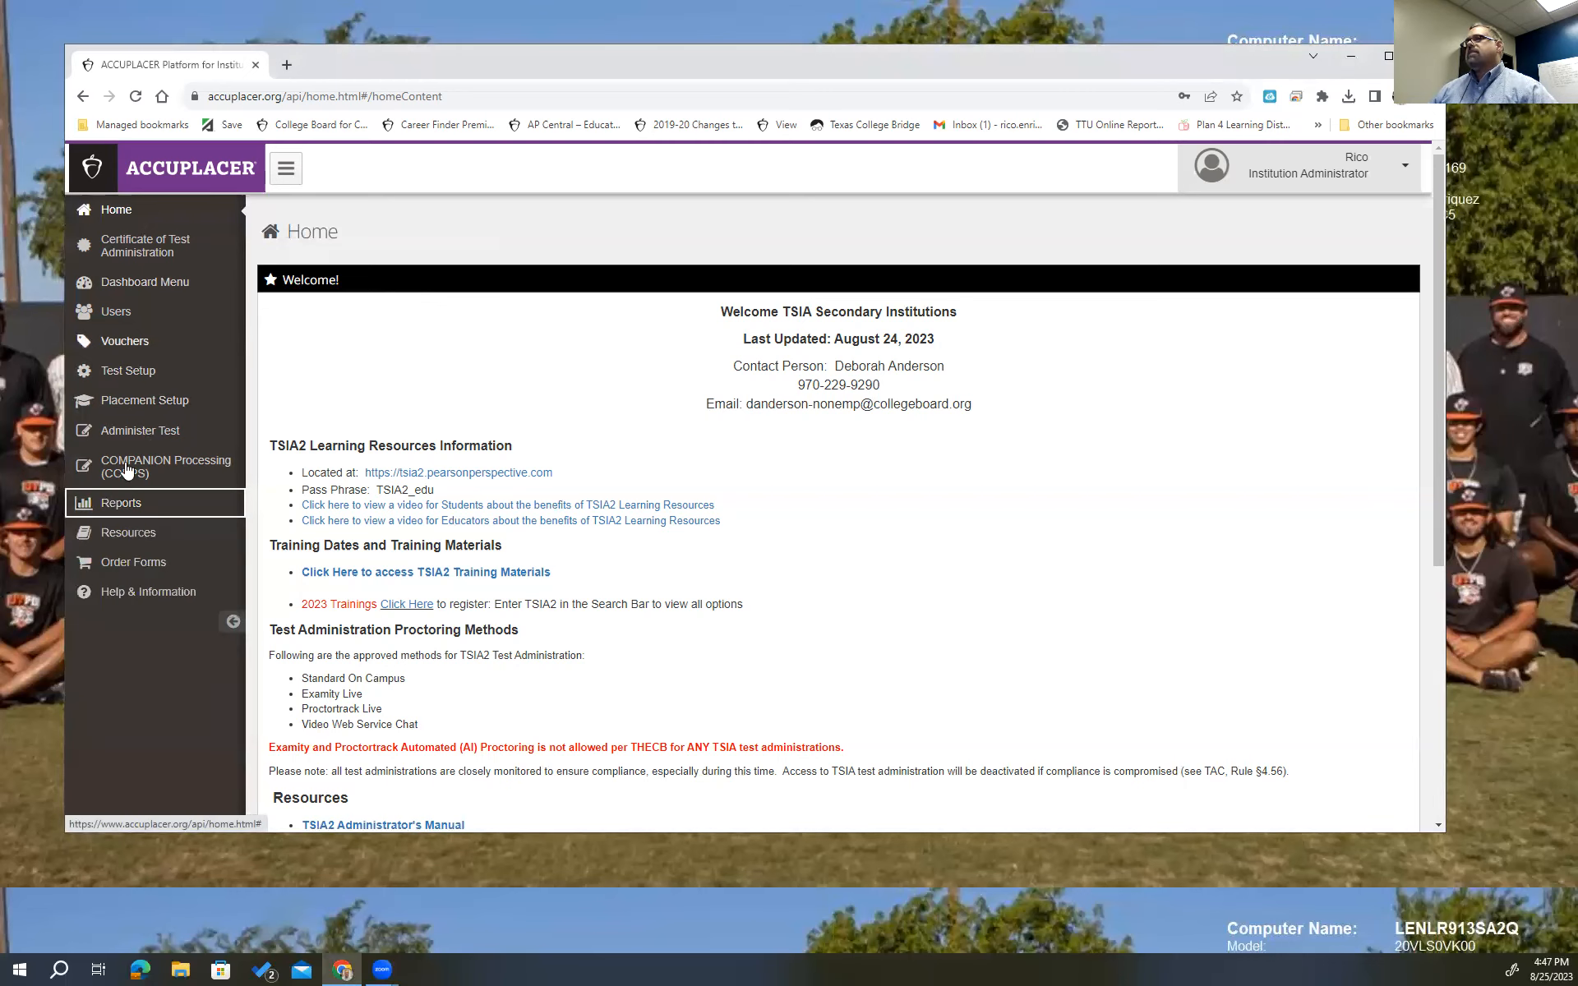
{"action": "left_click", "coordinate": [121, 506]}
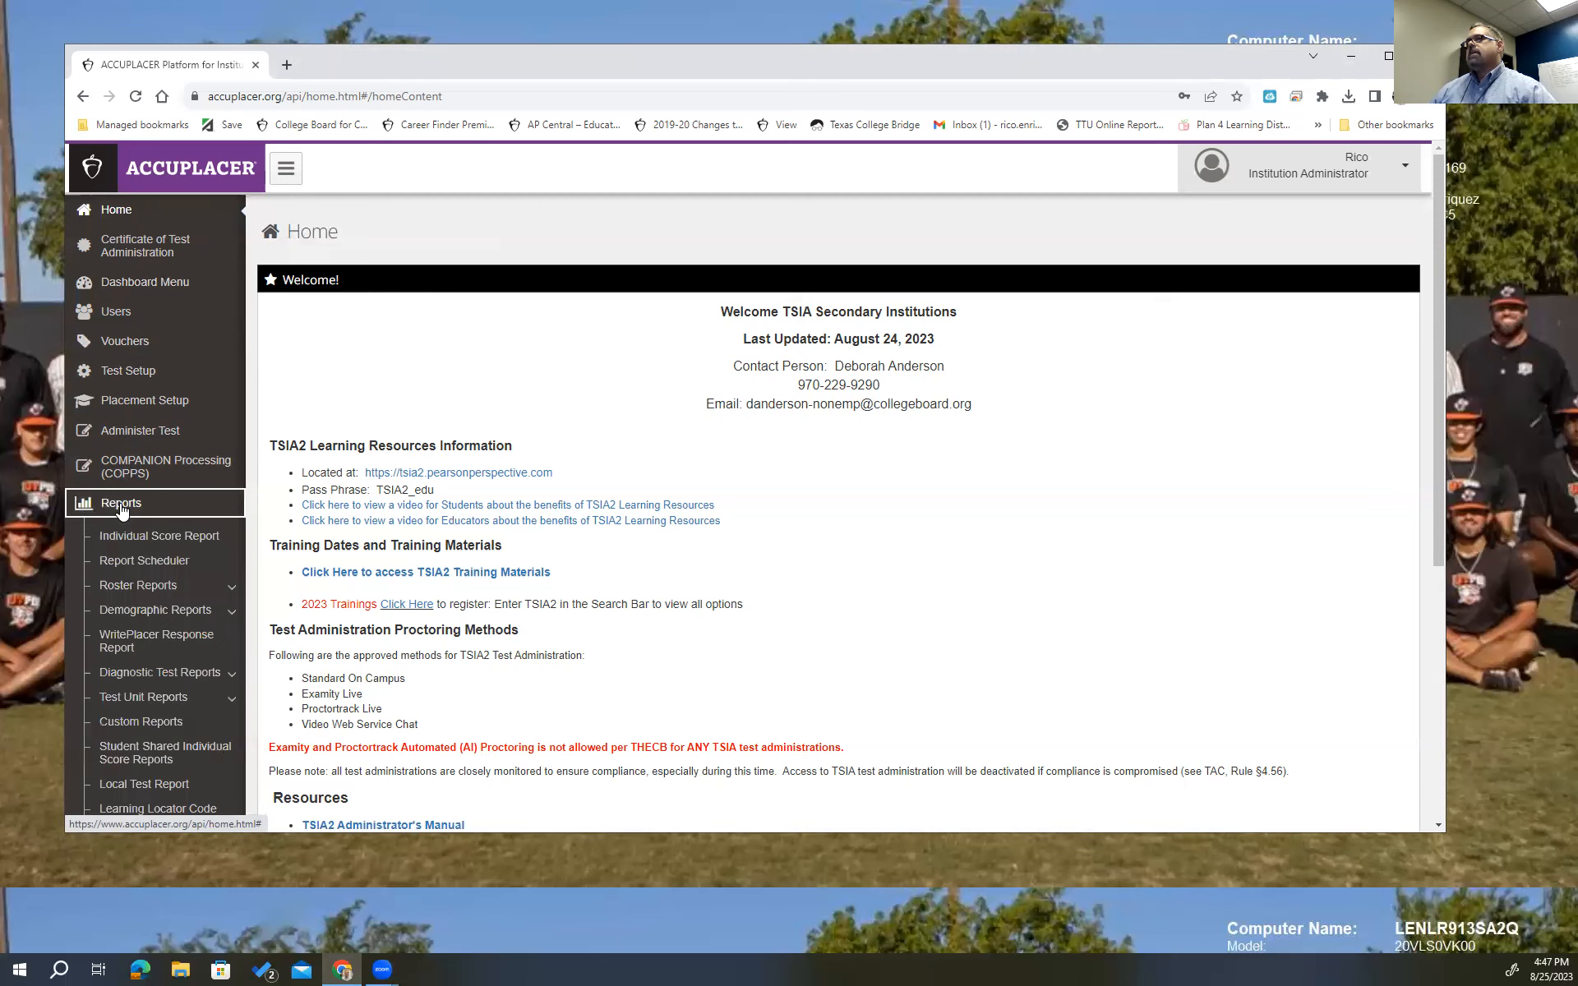
{"action": "left_click", "coordinate": [160, 730]}
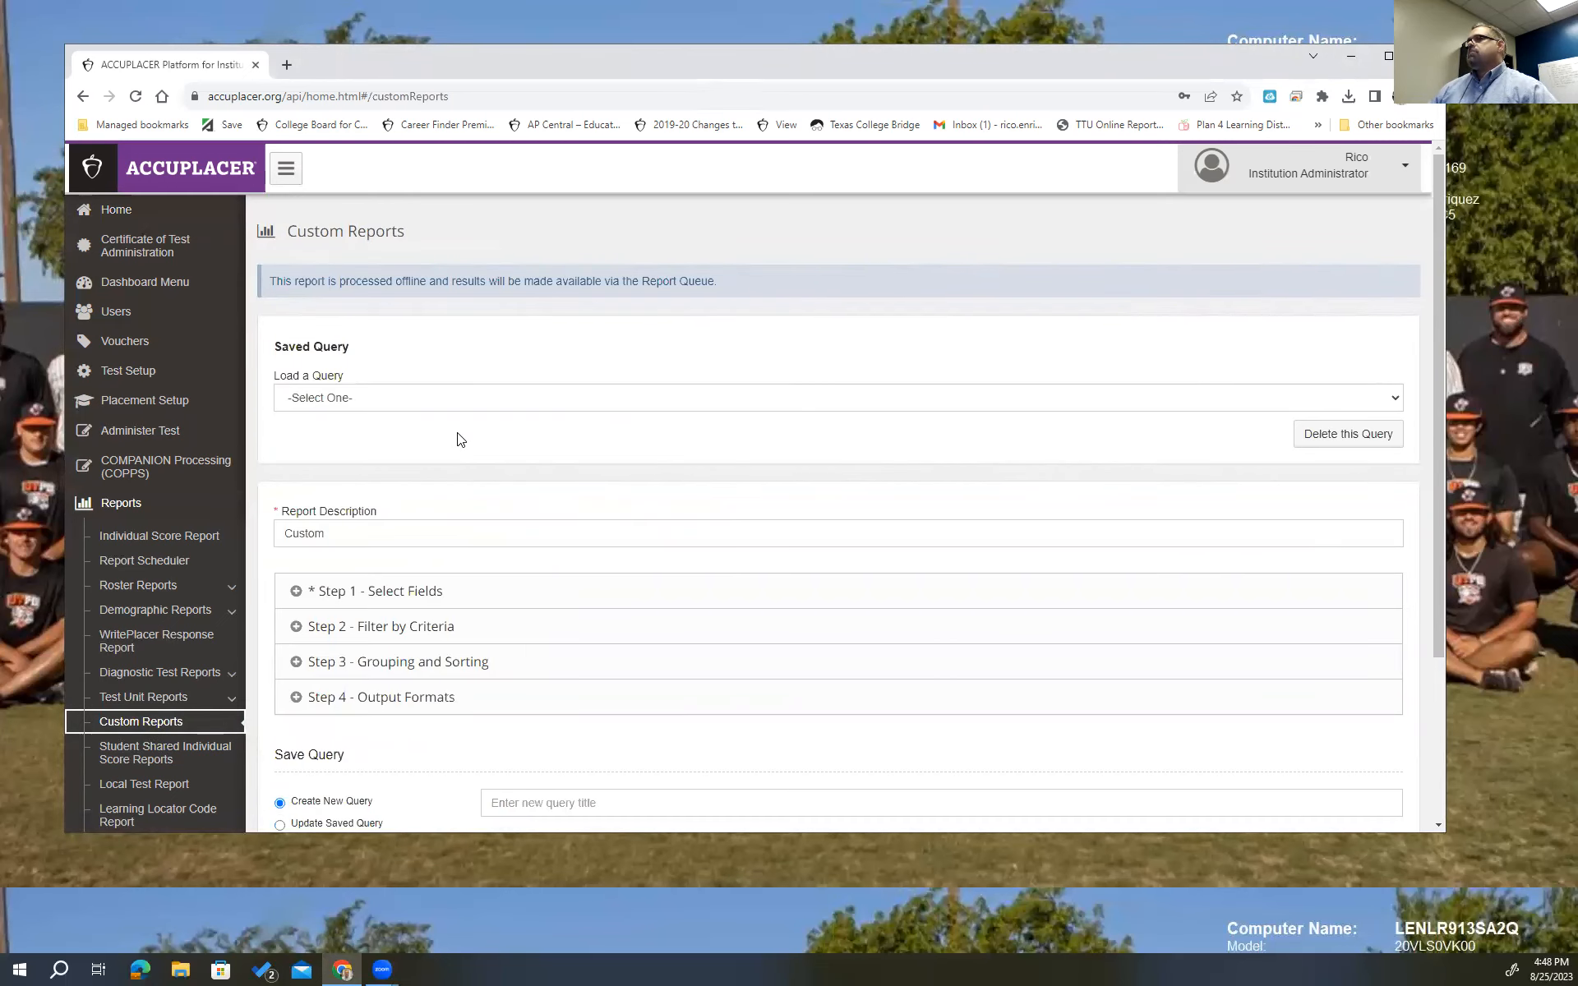
{"action": "scroll", "coordinate": [458, 436], "scroll_direction": "down", "scroll_amount": 1}
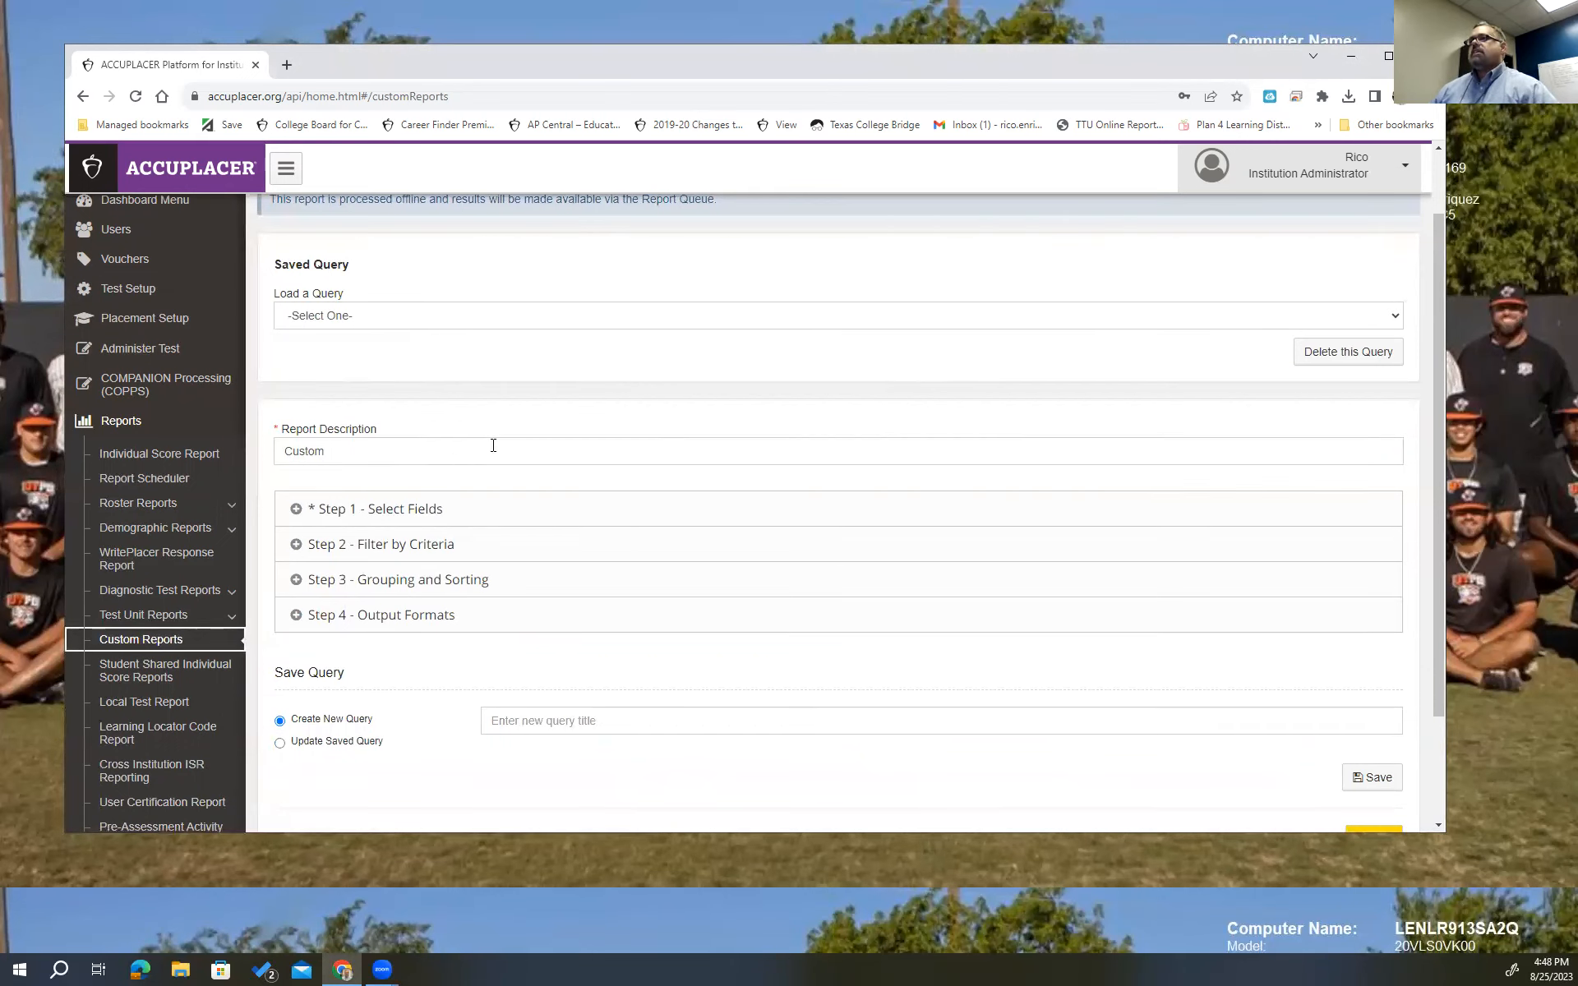
In Step 1, keep Basic Information and select Birth Date, First Name and High School.
{"action": "left_click", "coordinate": [297, 512]}
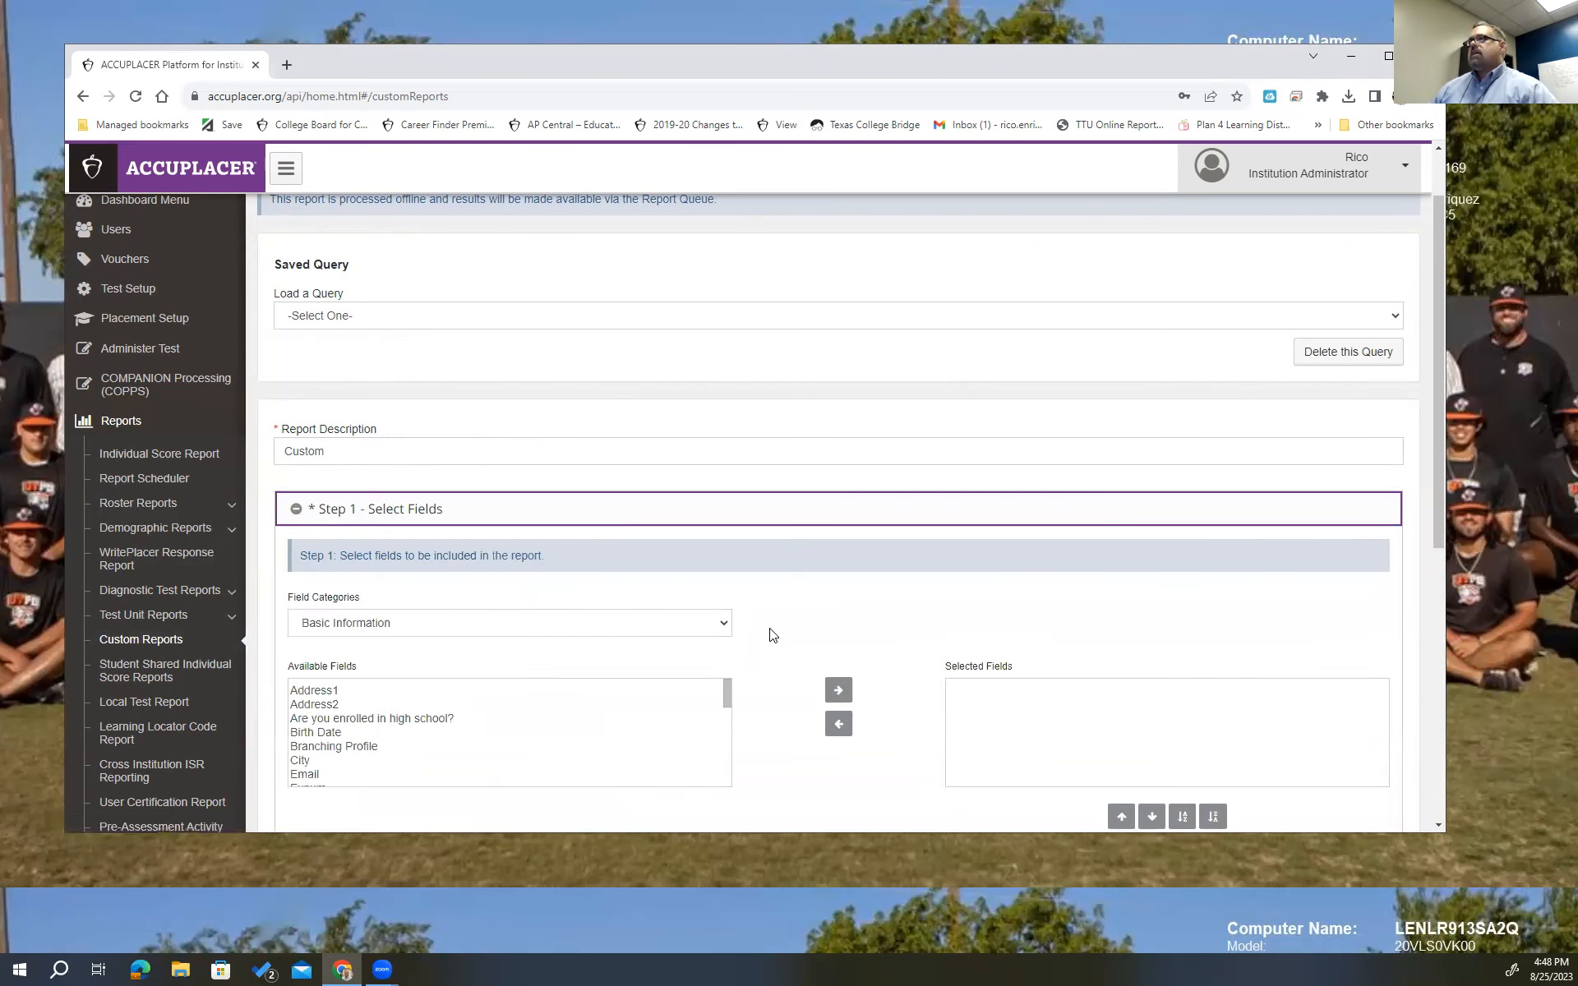
{"action": "scroll", "coordinate": [770, 612], "scroll_direction": "down", "scroll_amount": 1}
{"action": "scroll", "coordinate": [770, 608], "scroll_direction": "down", "scroll_amount": 1}
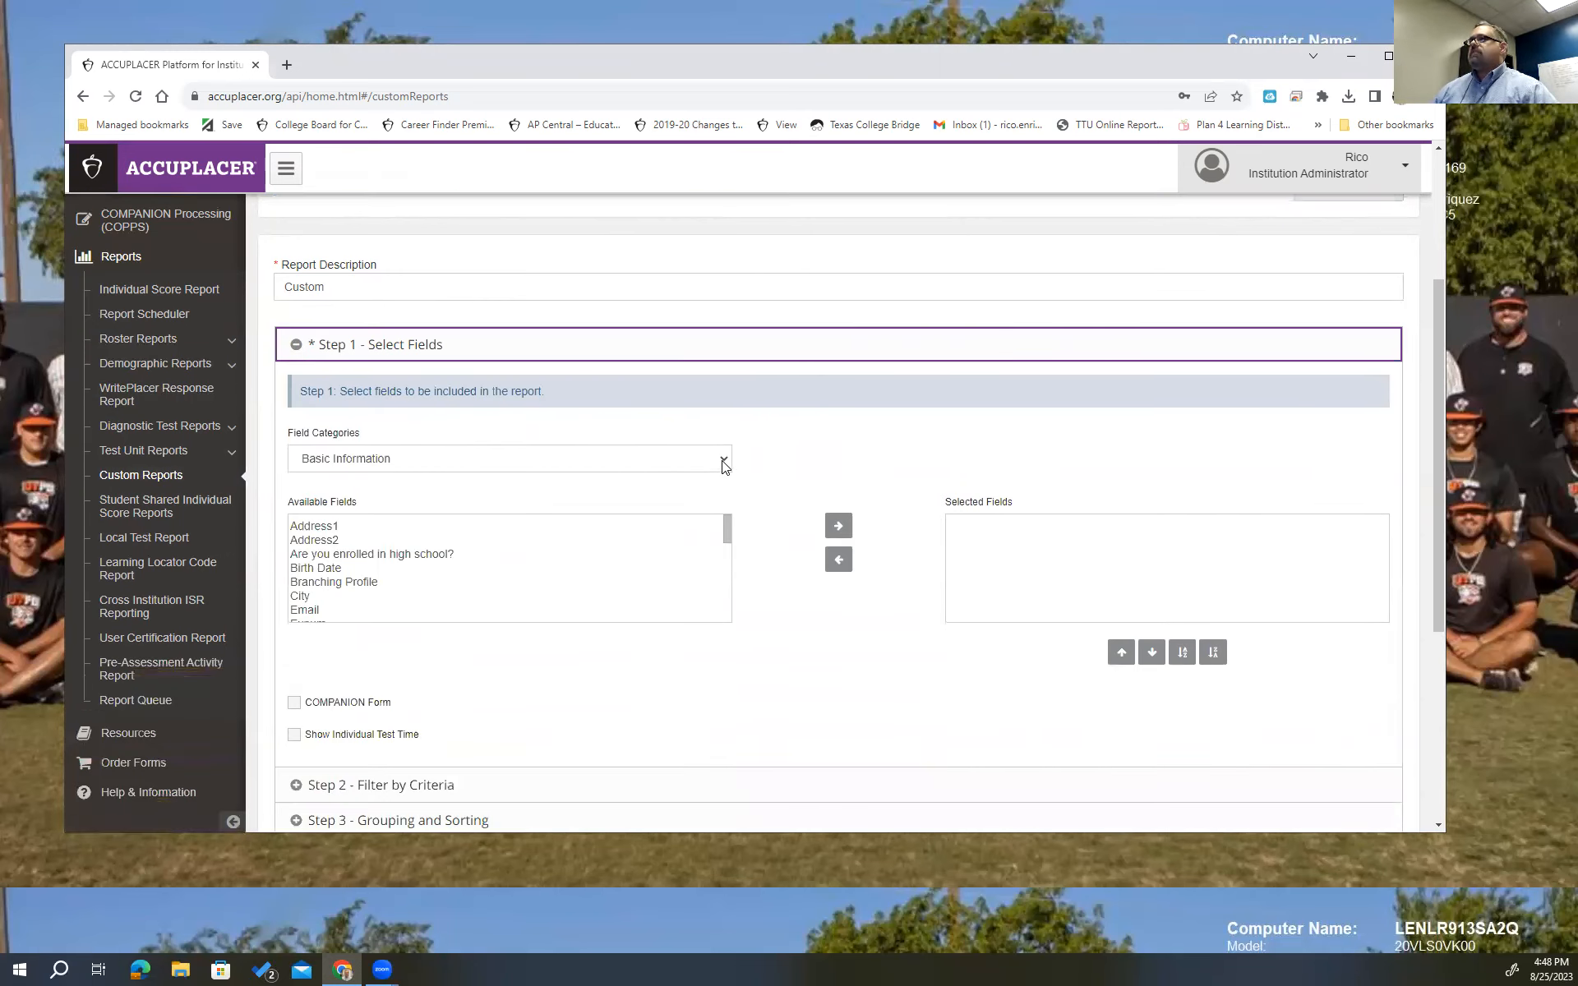
{"action": "left_click", "coordinate": [724, 466]}
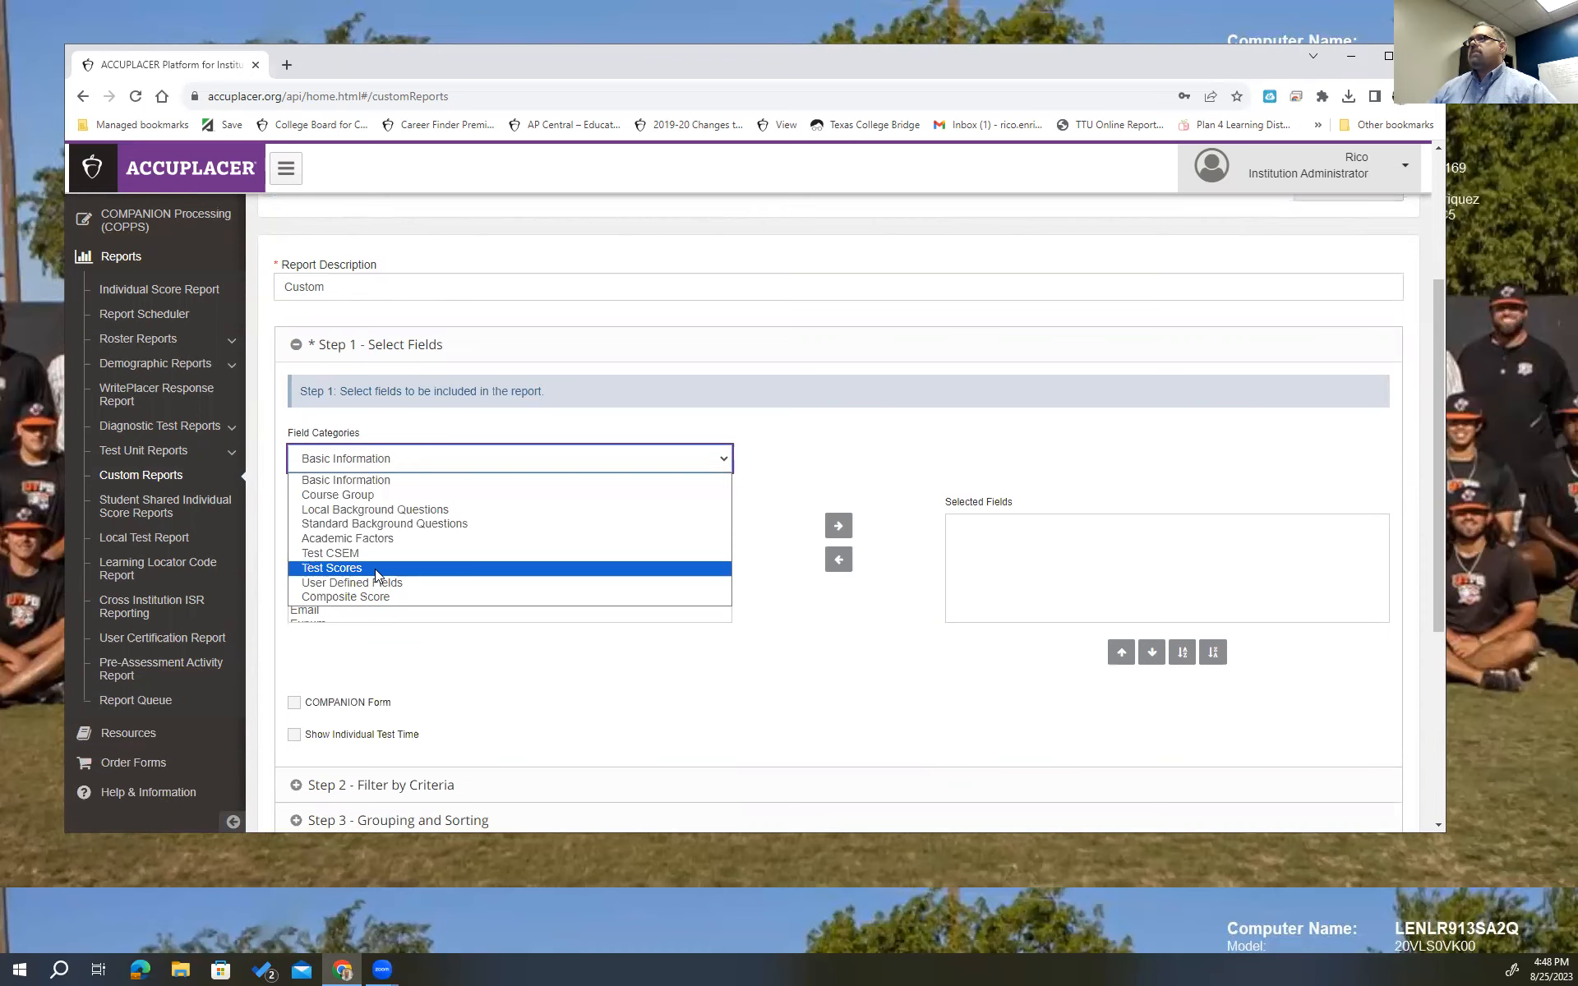
{"action": "left_click", "coordinate": [778, 436]}
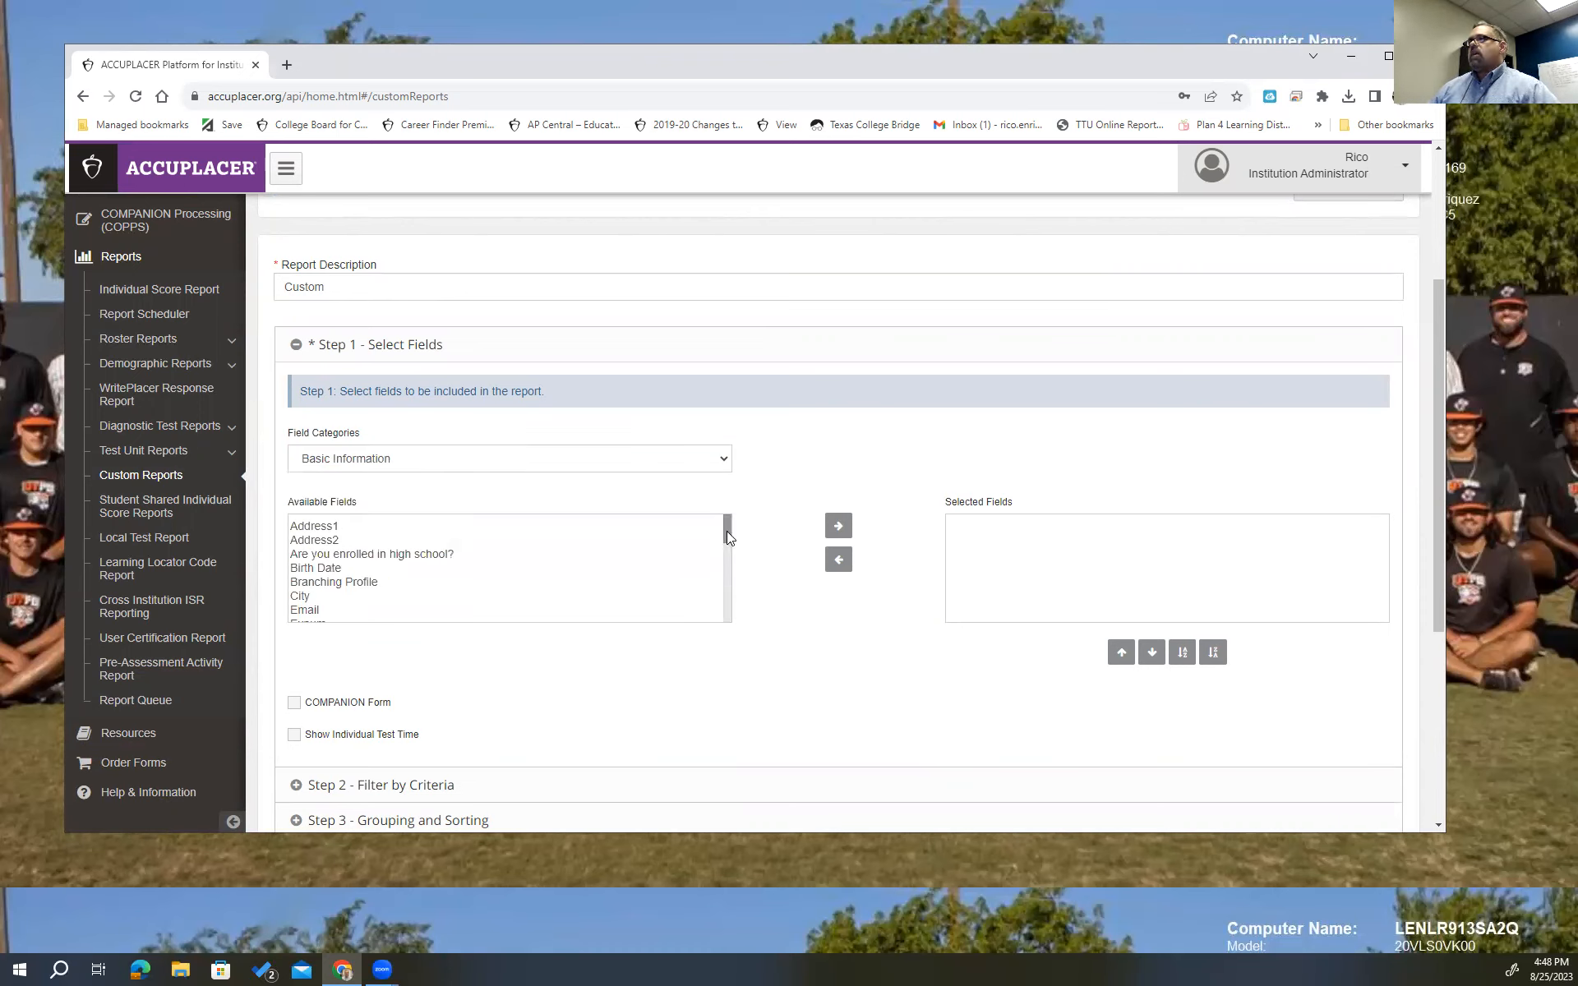
{"action": "left_click", "coordinate": [330, 567]}
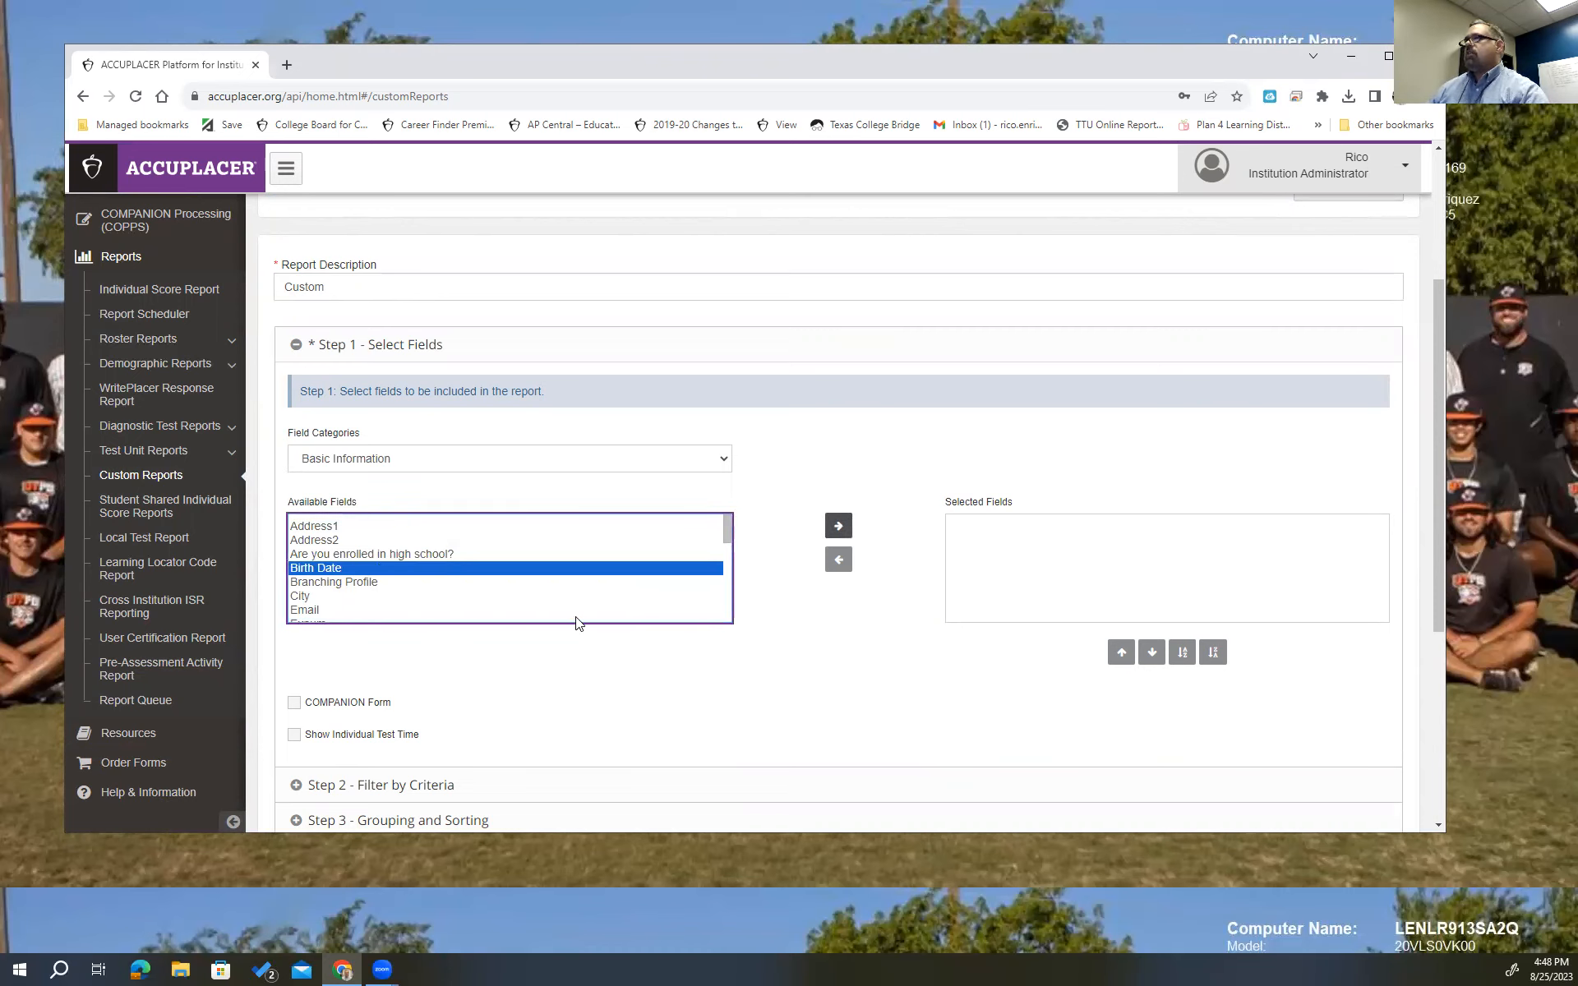
{"action": "left_click_drag", "start_coordinate": [725, 533], "coordinate": [726, 542]}
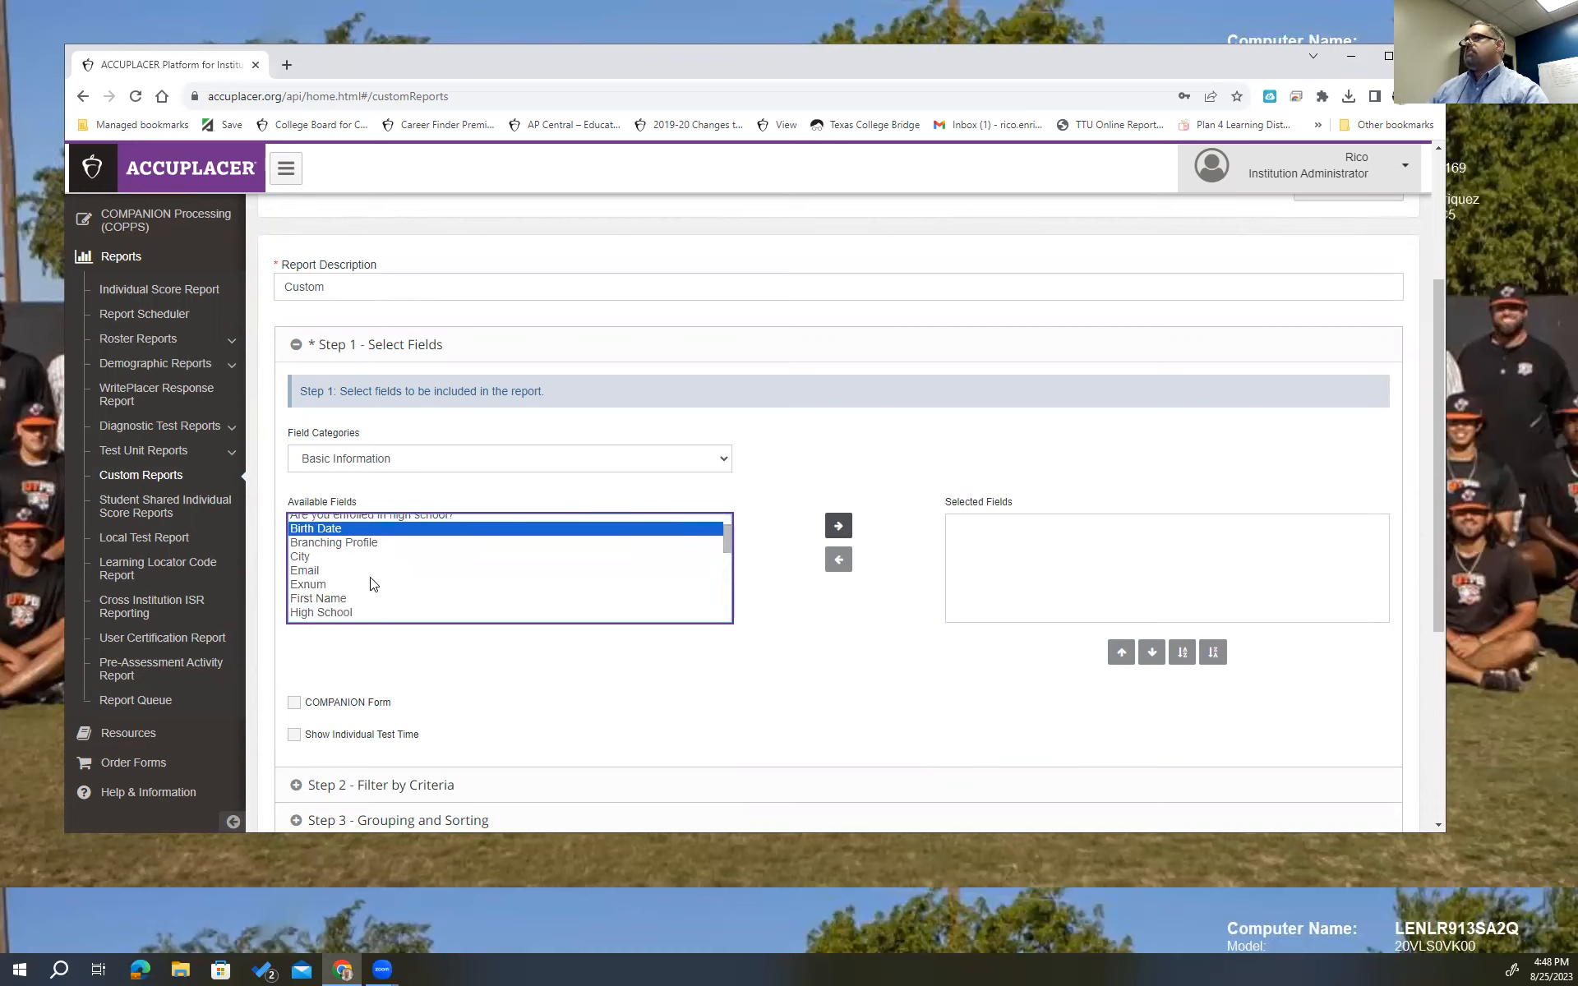
{"action": "left_click", "coordinate": [337, 598], "text": "ctrl"}
{"action": "left_click", "coordinate": [341, 613], "text": "ctrl"}
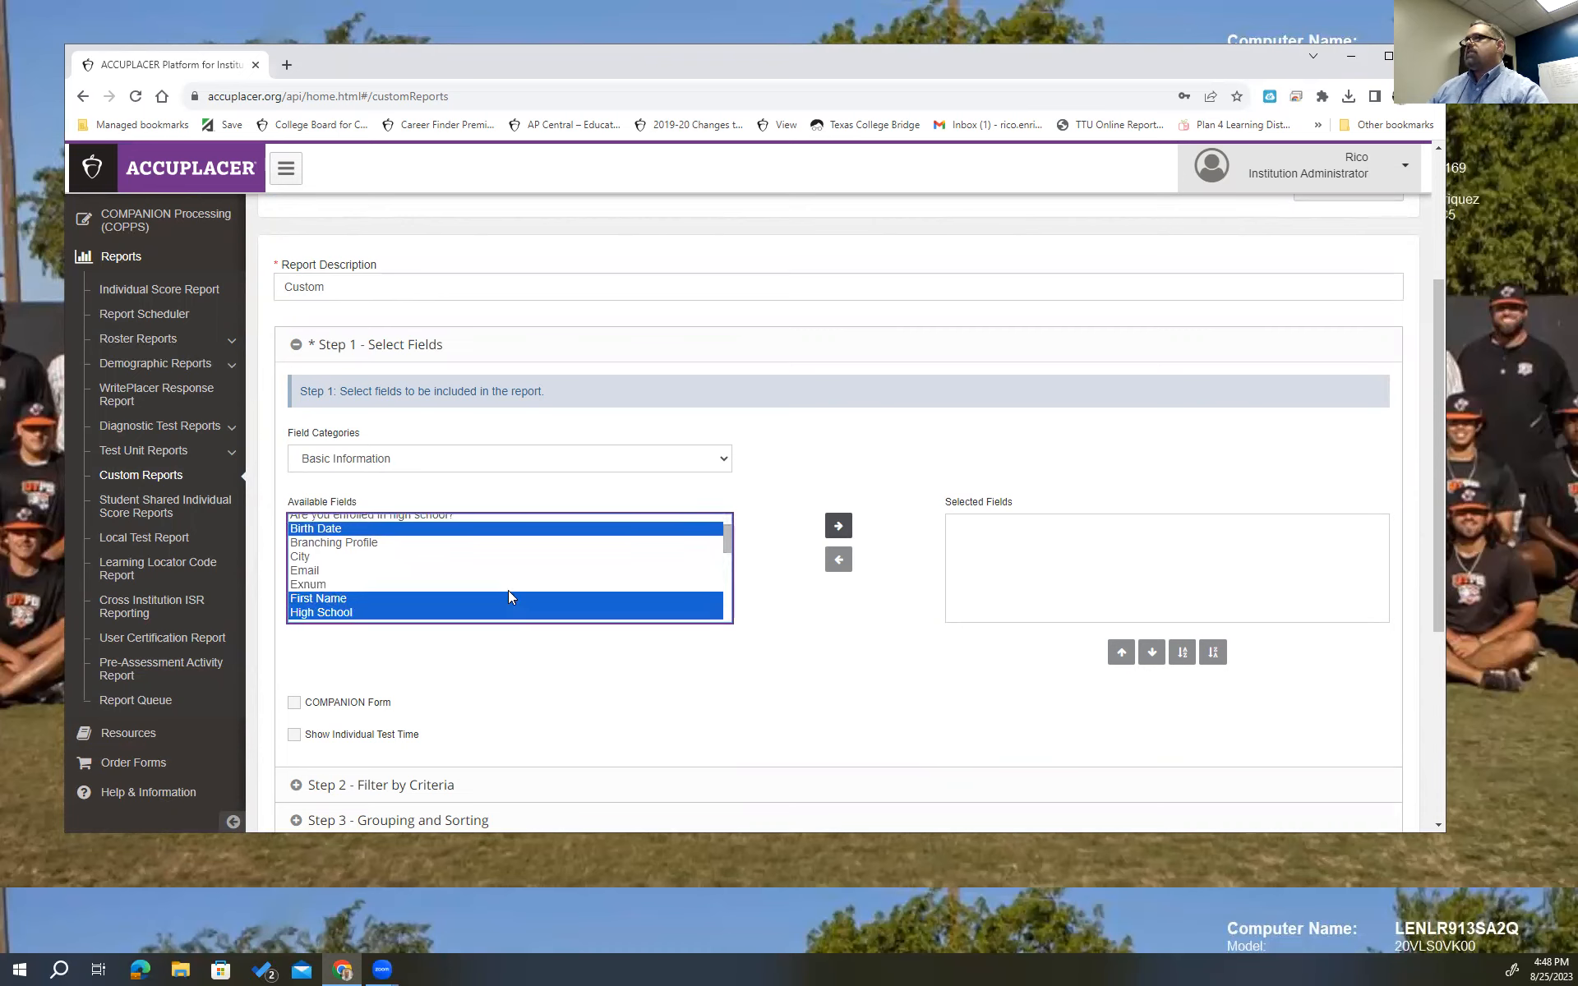
{"action": "key", "text": "ctrl+minus"}
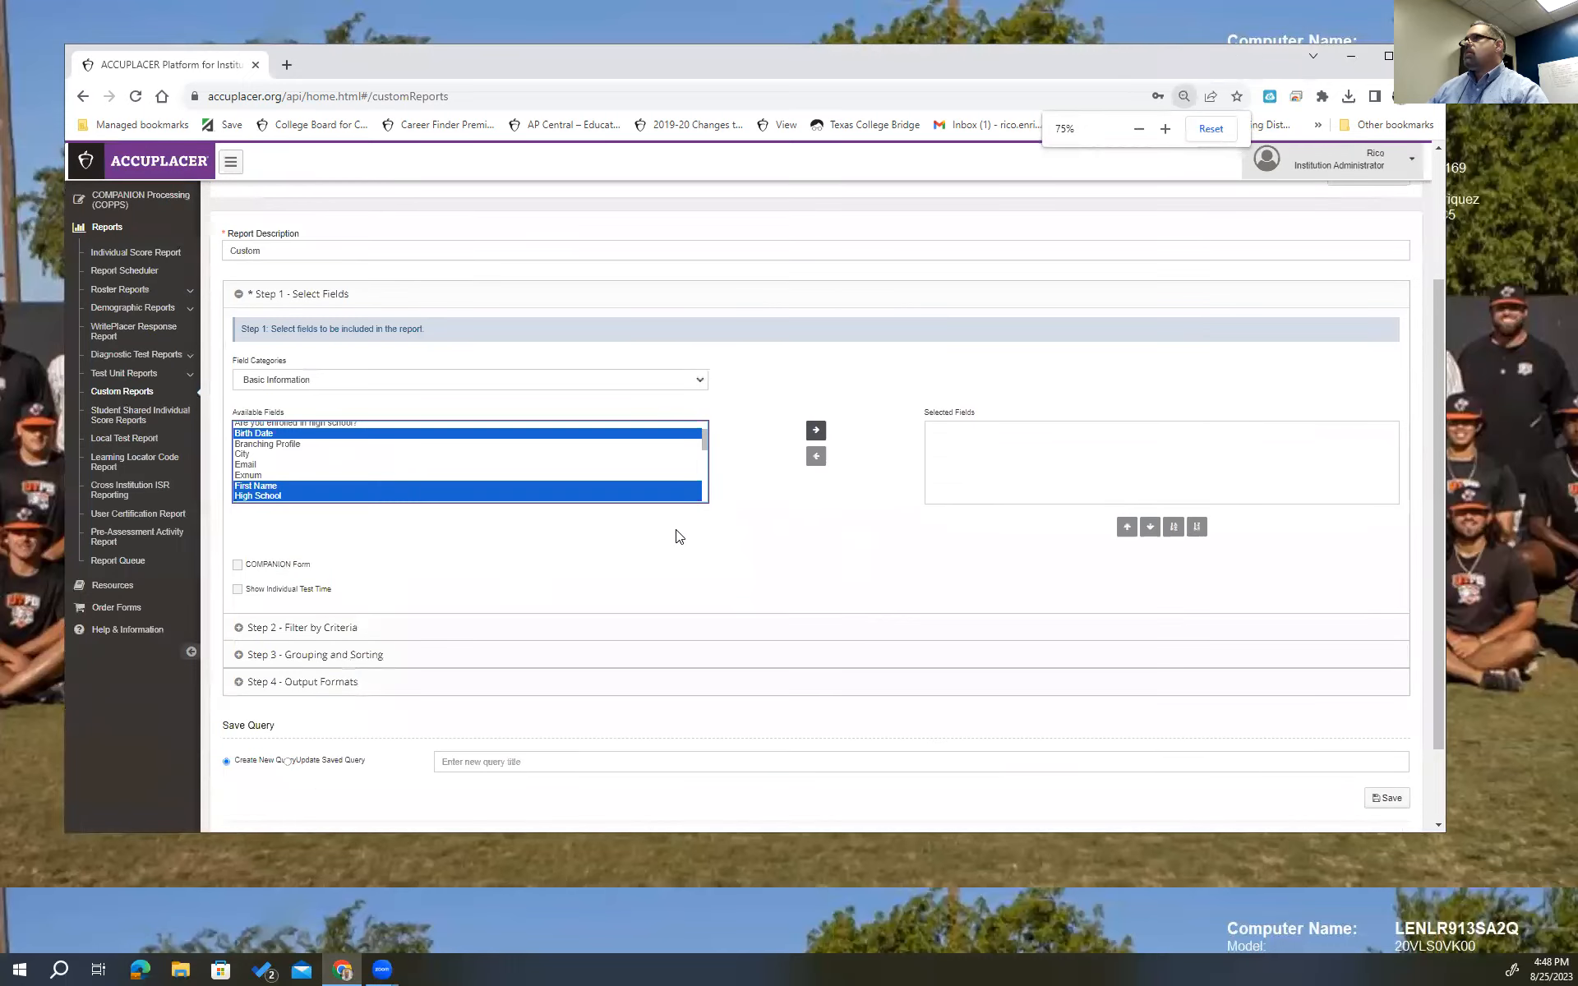
{"action": "key", "text": "ctrl+plus"}
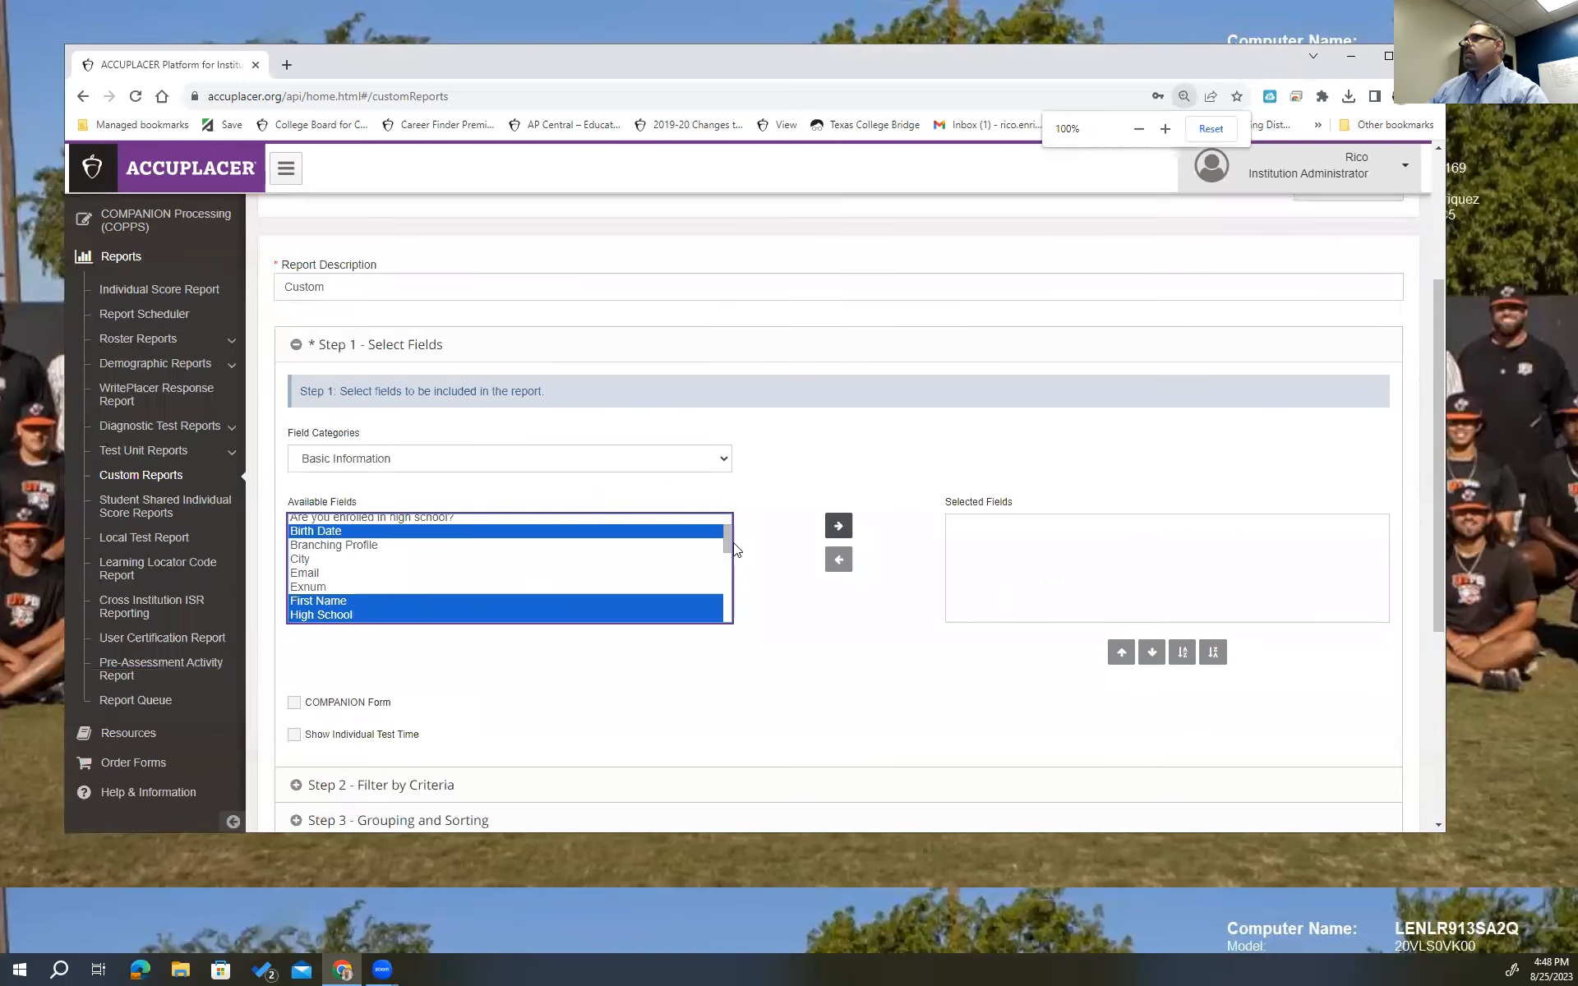
Also select Institution Name, Last Name, Middle Initial, Site ID, Test End/Start, Student ID, Site Name, and move them right.
{"action": "left_click_drag", "start_coordinate": [728, 542], "coordinate": [728, 562]}
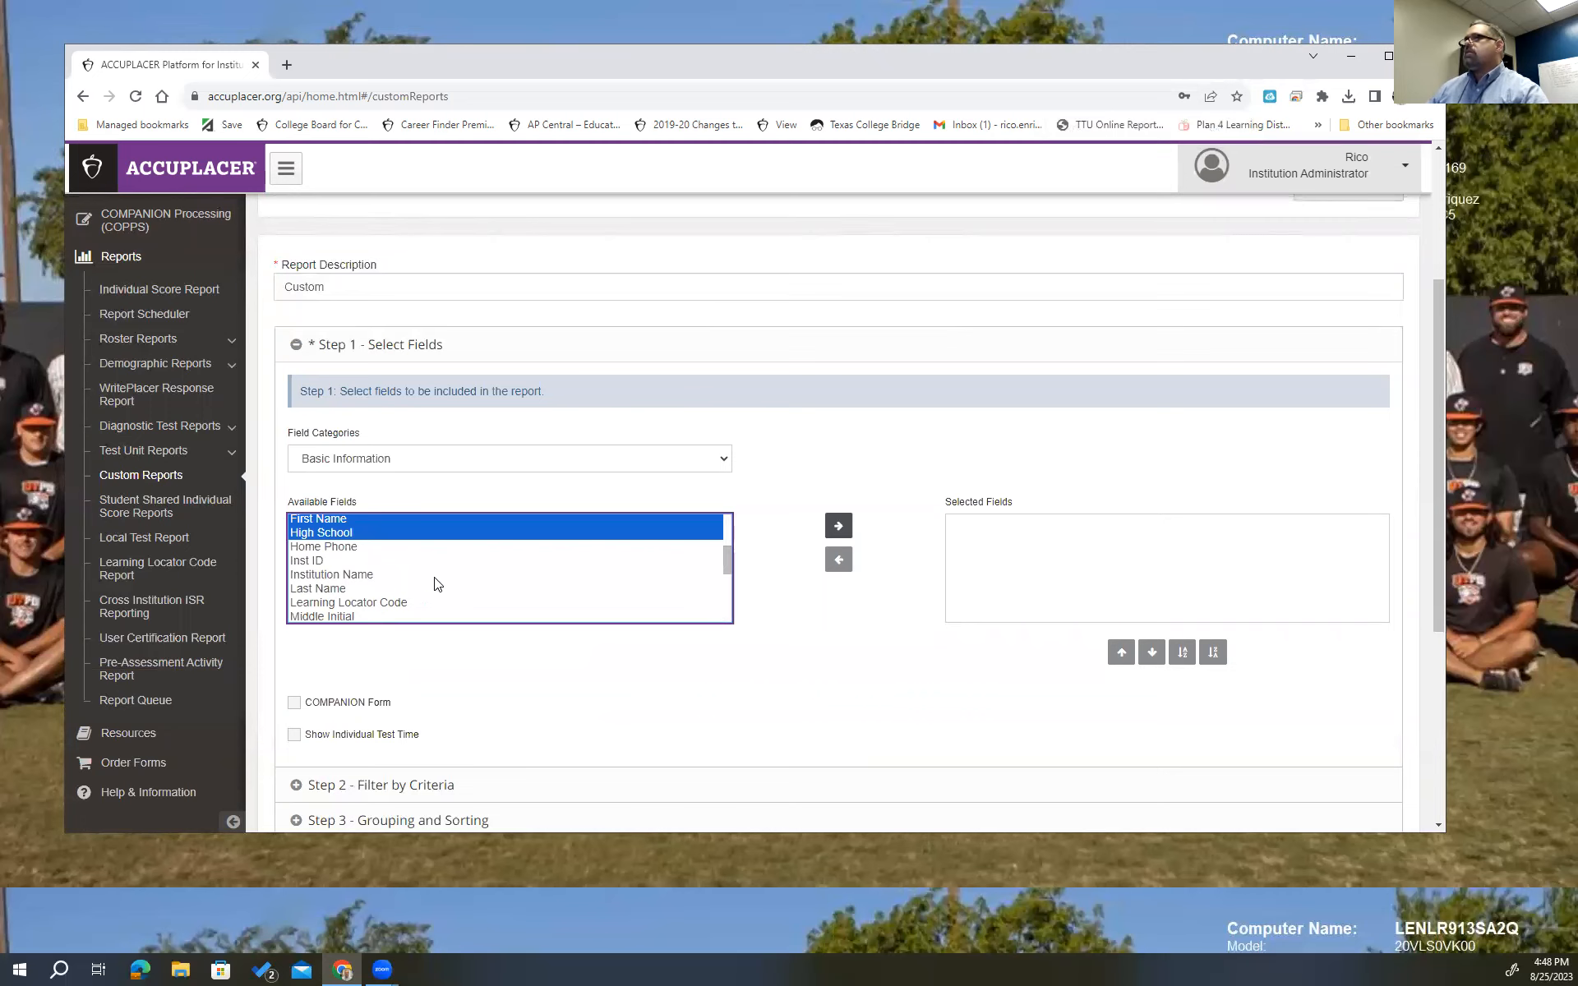
{"action": "left_click", "coordinate": [349, 577], "text": "ctrl"}
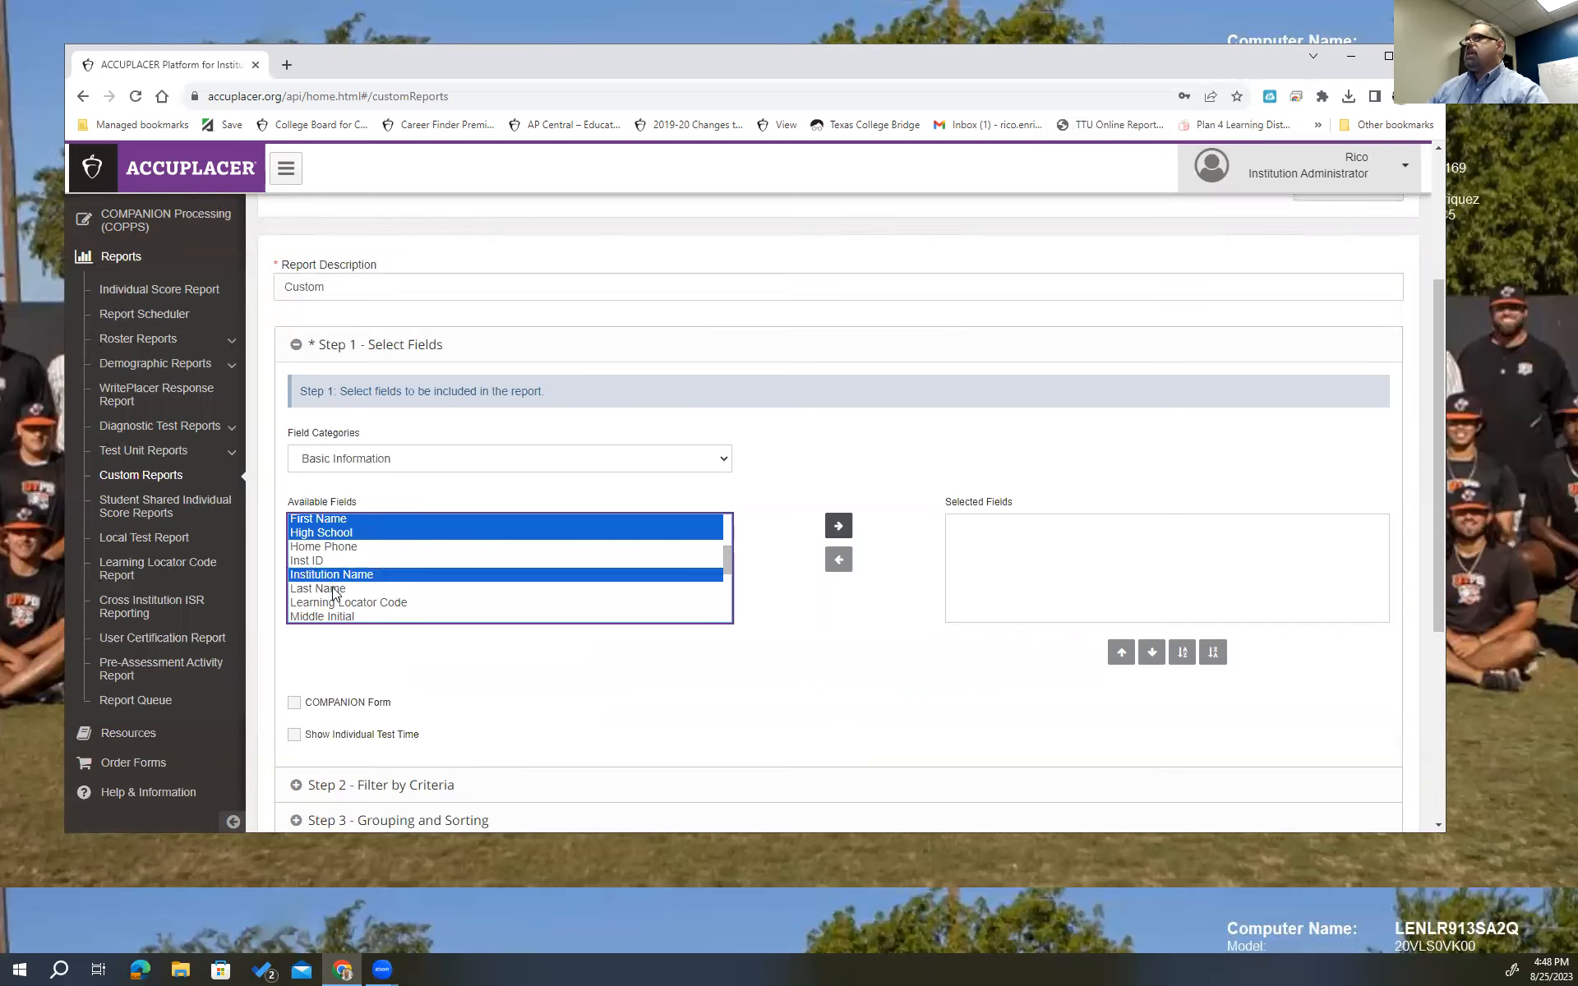
{"action": "left_click", "coordinate": [332, 589], "text": "ctrl"}
{"action": "left_click_drag", "start_coordinate": [728, 554], "coordinate": [730, 569]}
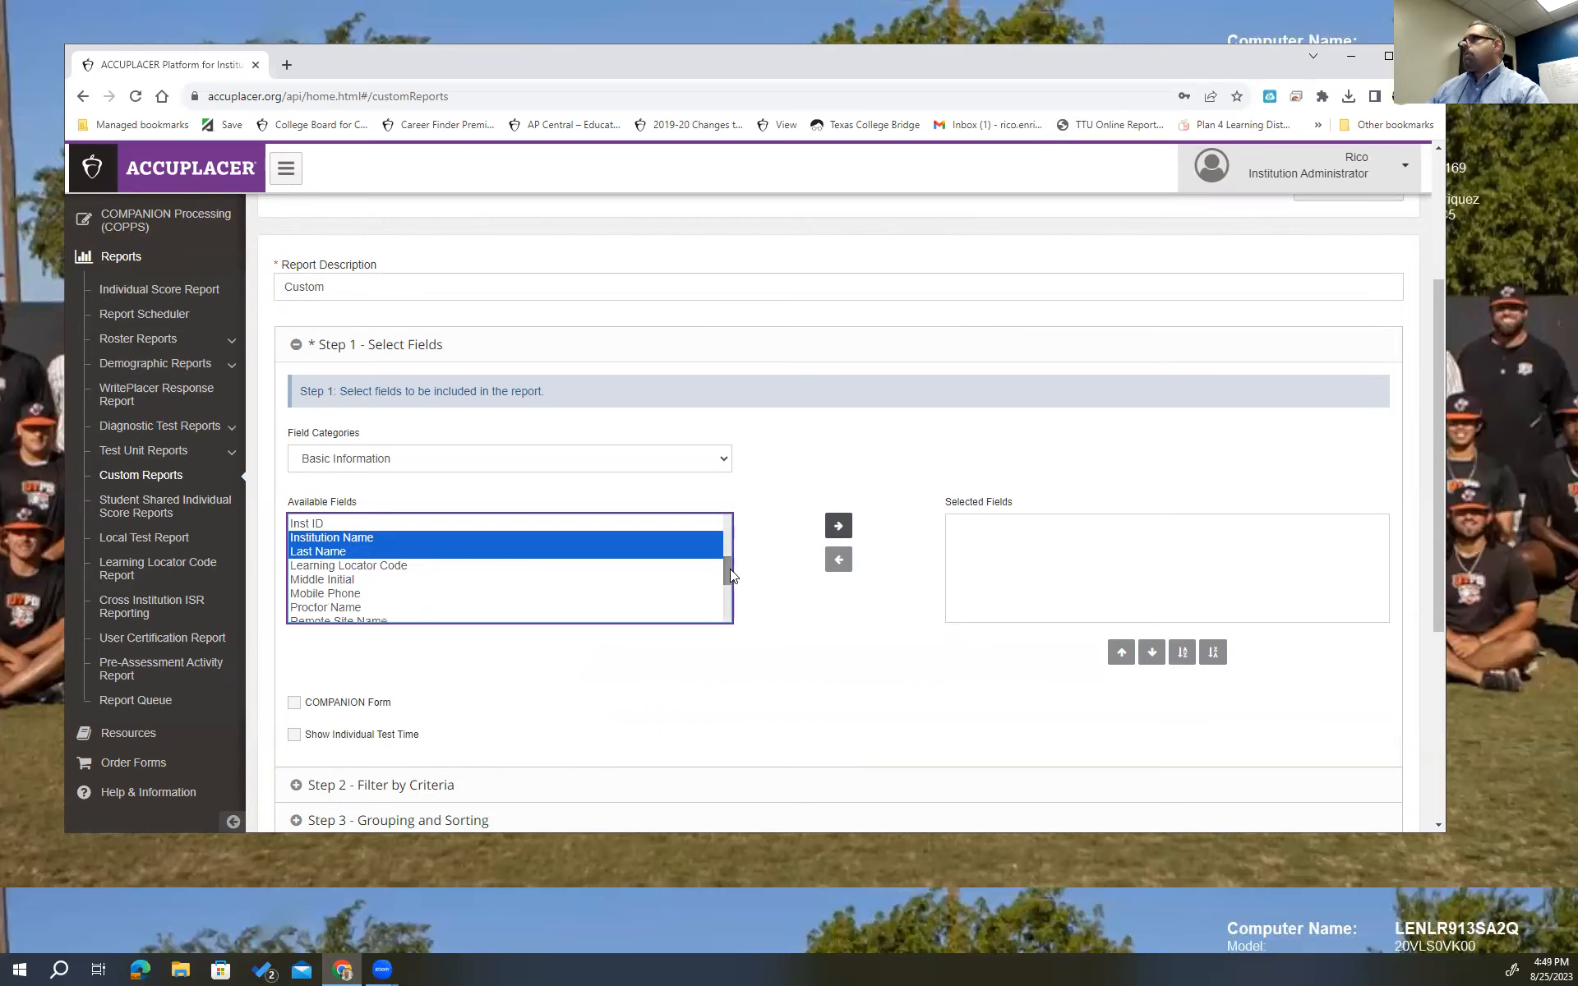
{"action": "left_click", "coordinate": [355, 562], "text": "ctrl"}
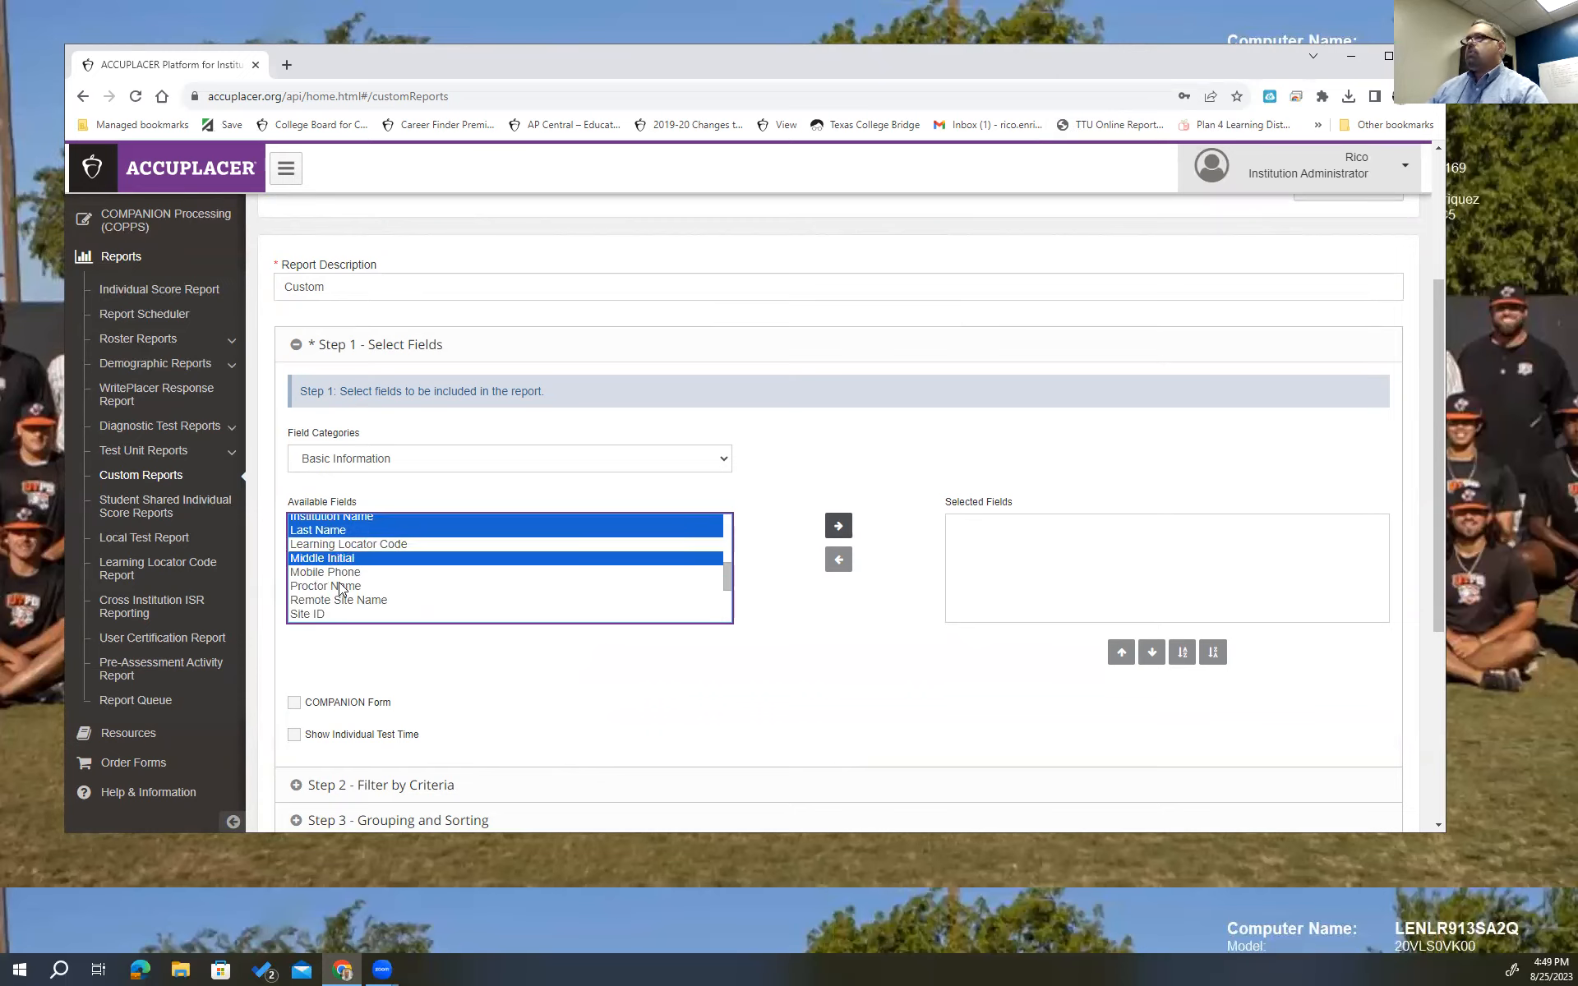
{"action": "left_click_drag", "start_coordinate": [725, 572], "coordinate": [730, 590]}
{"action": "left_click", "coordinate": [312, 536], "text": "ctrl"}
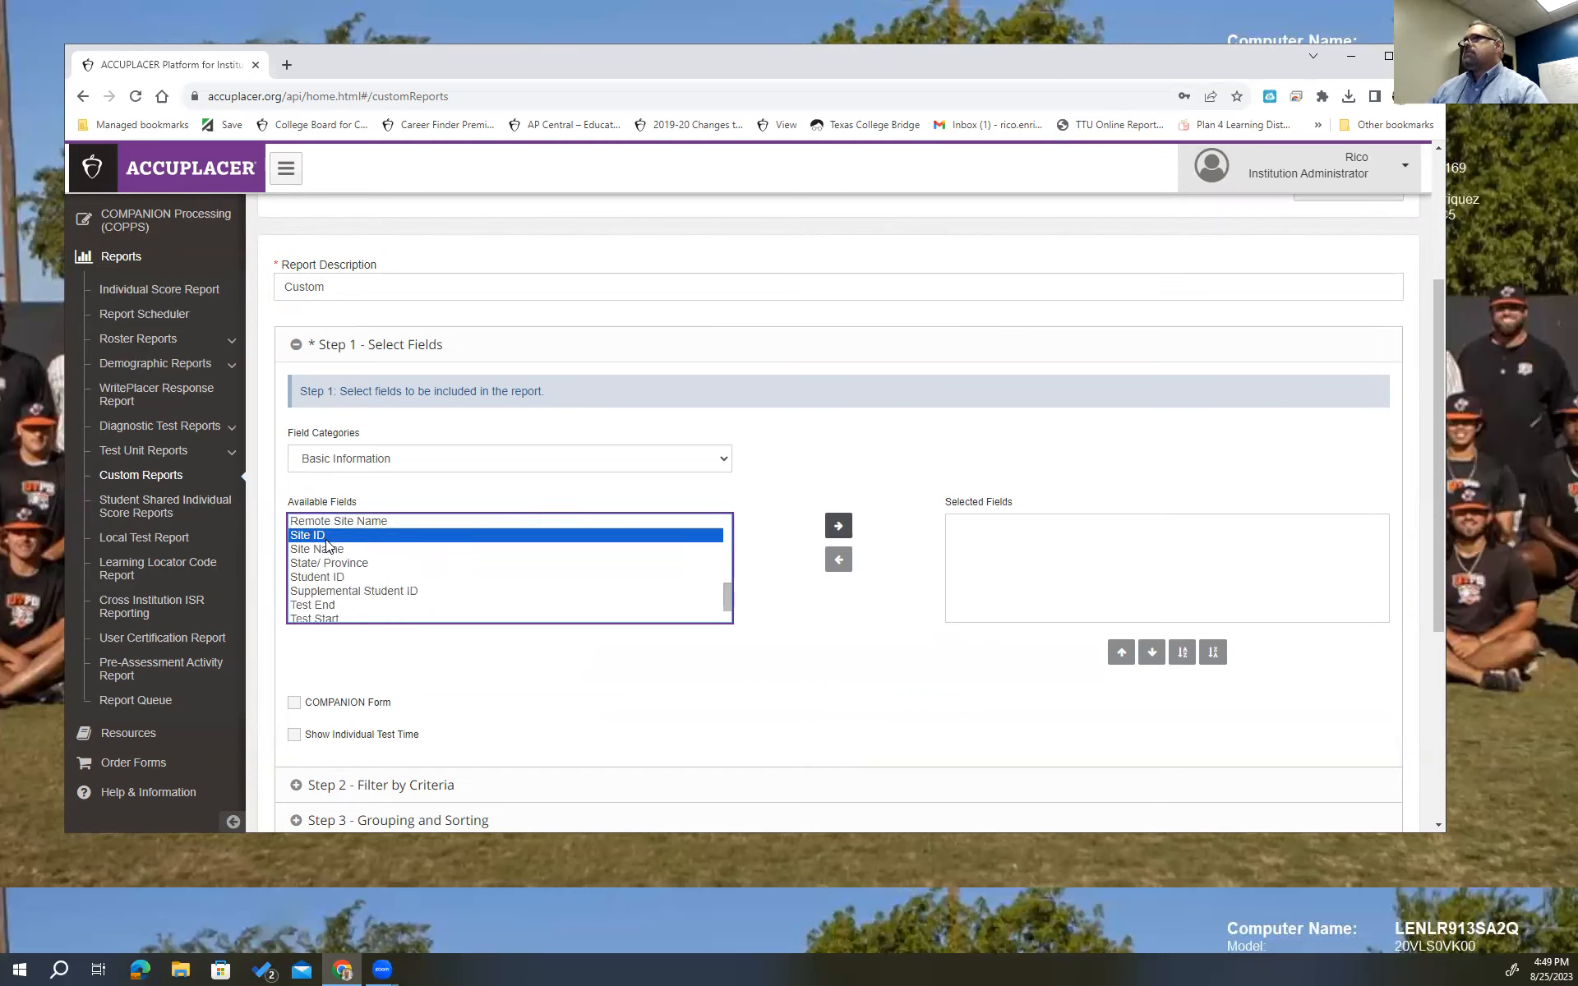
{"action": "left_click", "coordinate": [333, 606], "text": "ctrl"}
{"action": "left_click", "coordinate": [335, 622], "text": "ctrl"}
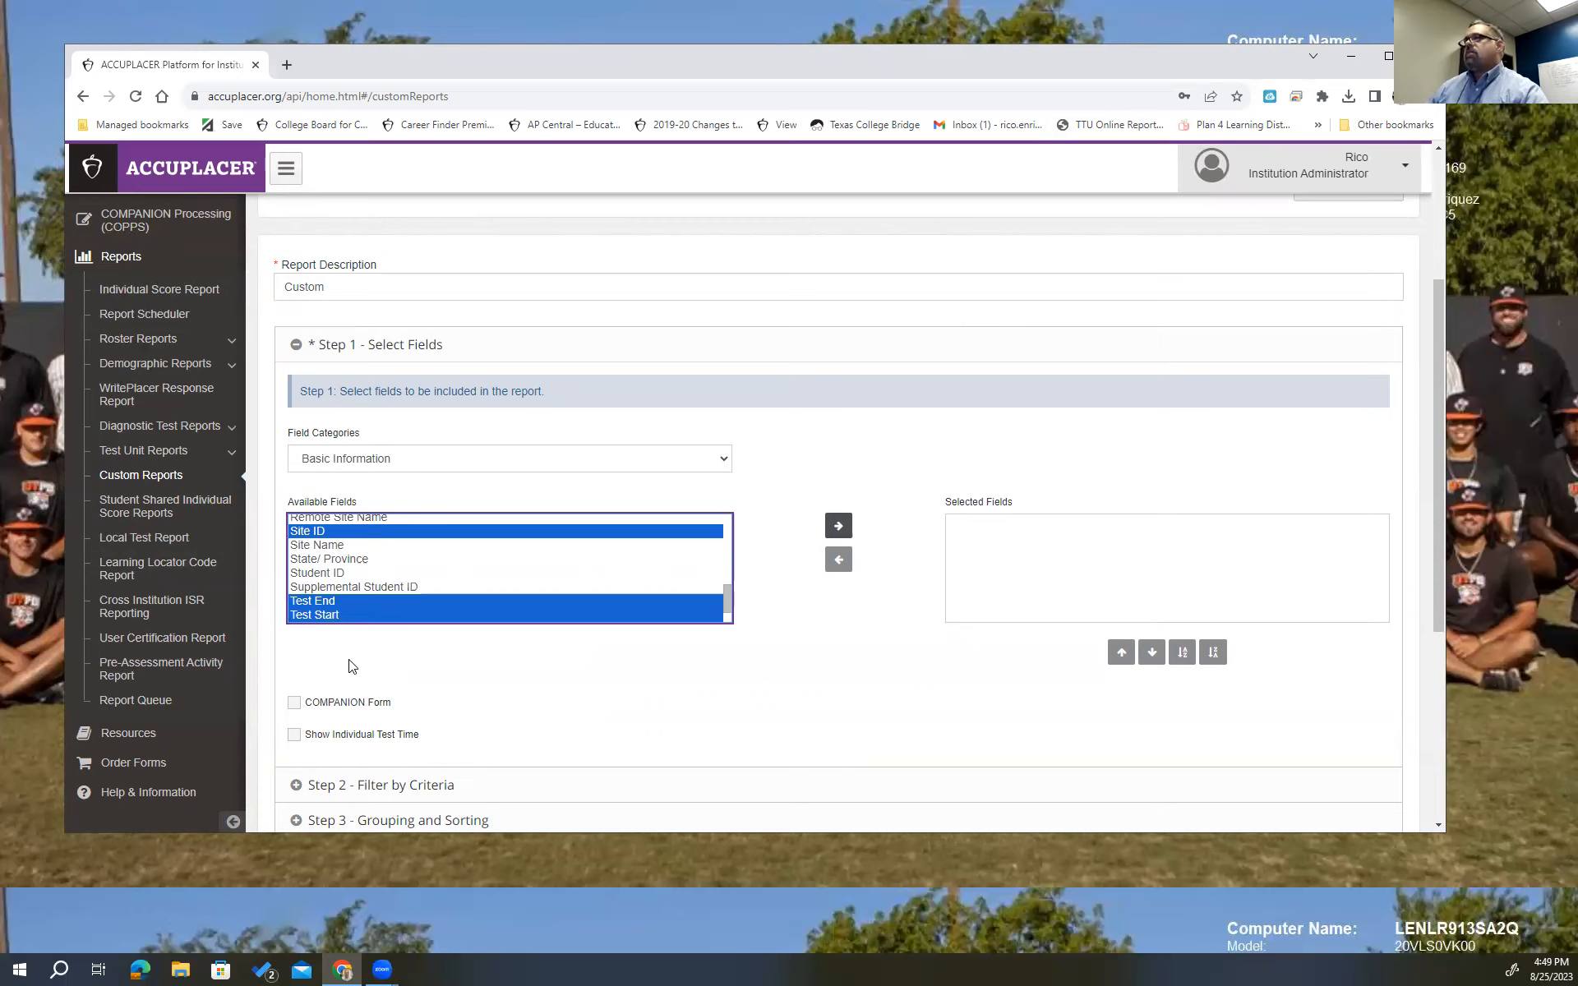
{"action": "left_click", "coordinate": [307, 574], "text": "ctrl"}
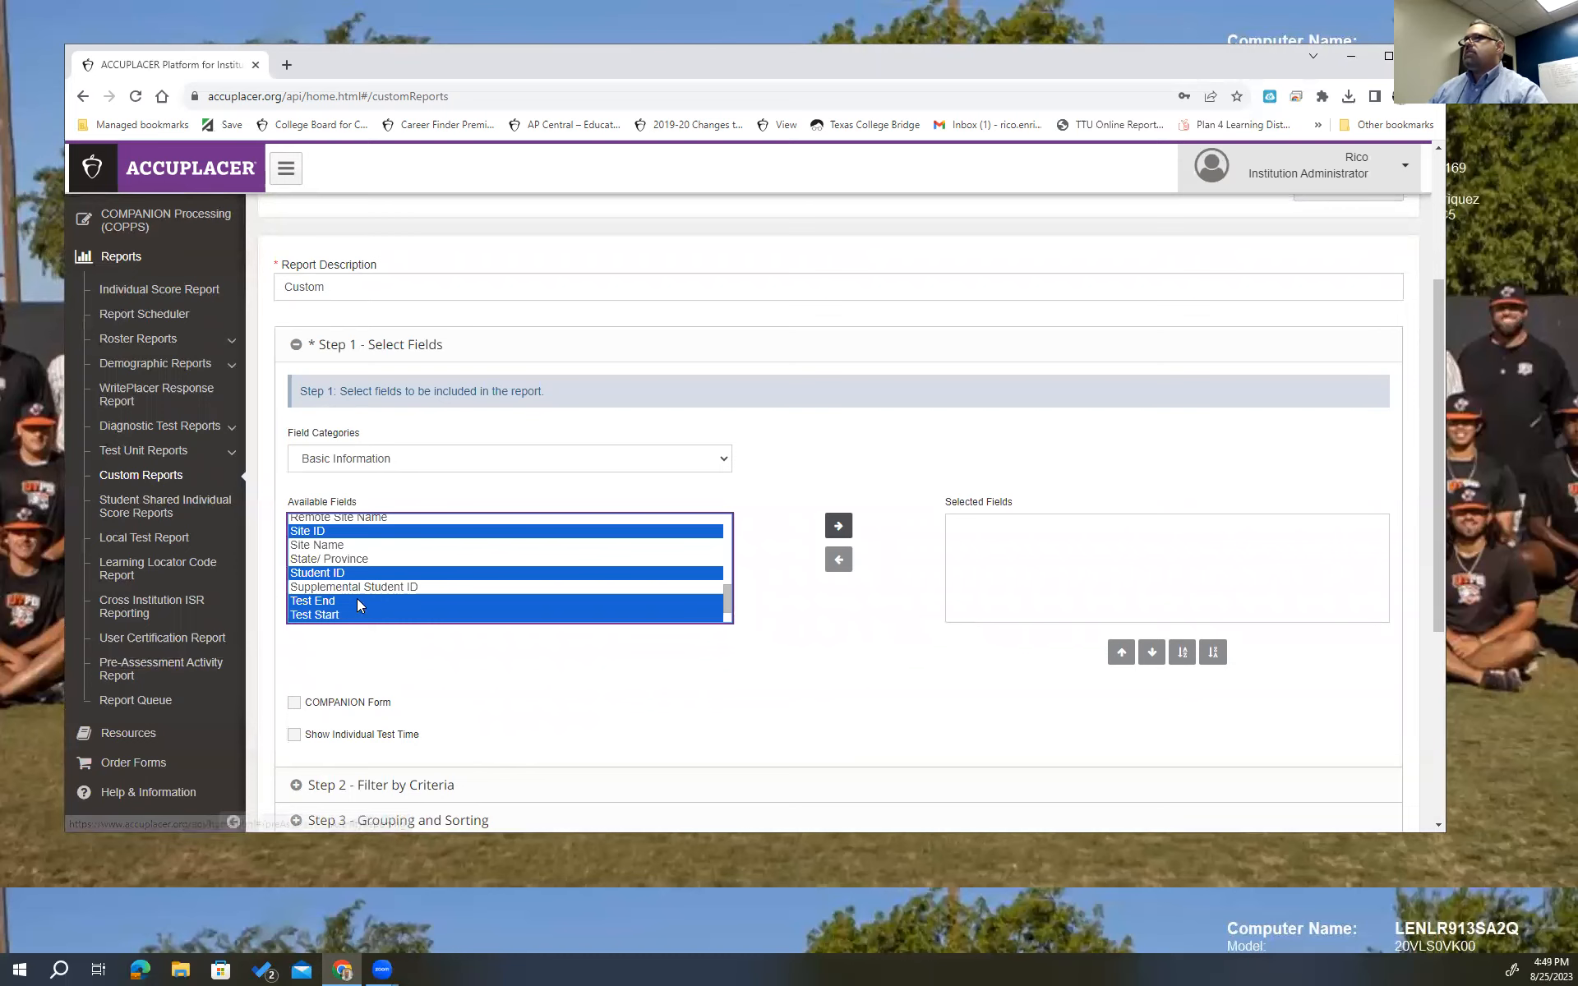
{"action": "left_click", "coordinate": [321, 547], "text": "ctrl"}
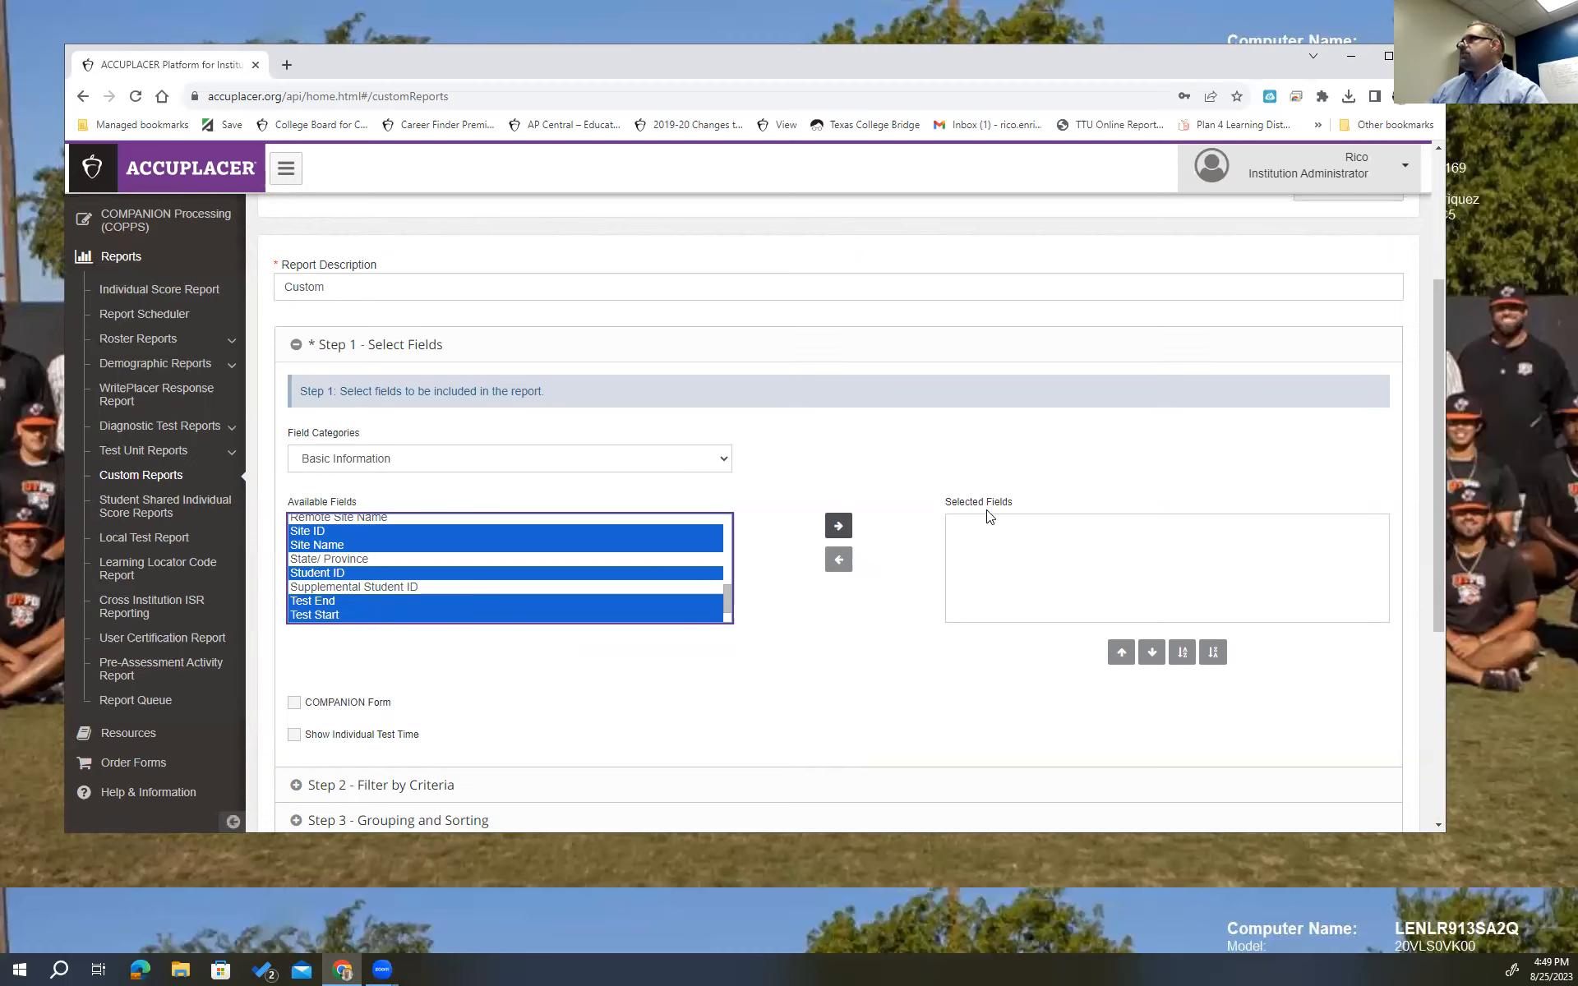
{"action": "left_click", "coordinate": [839, 526]}
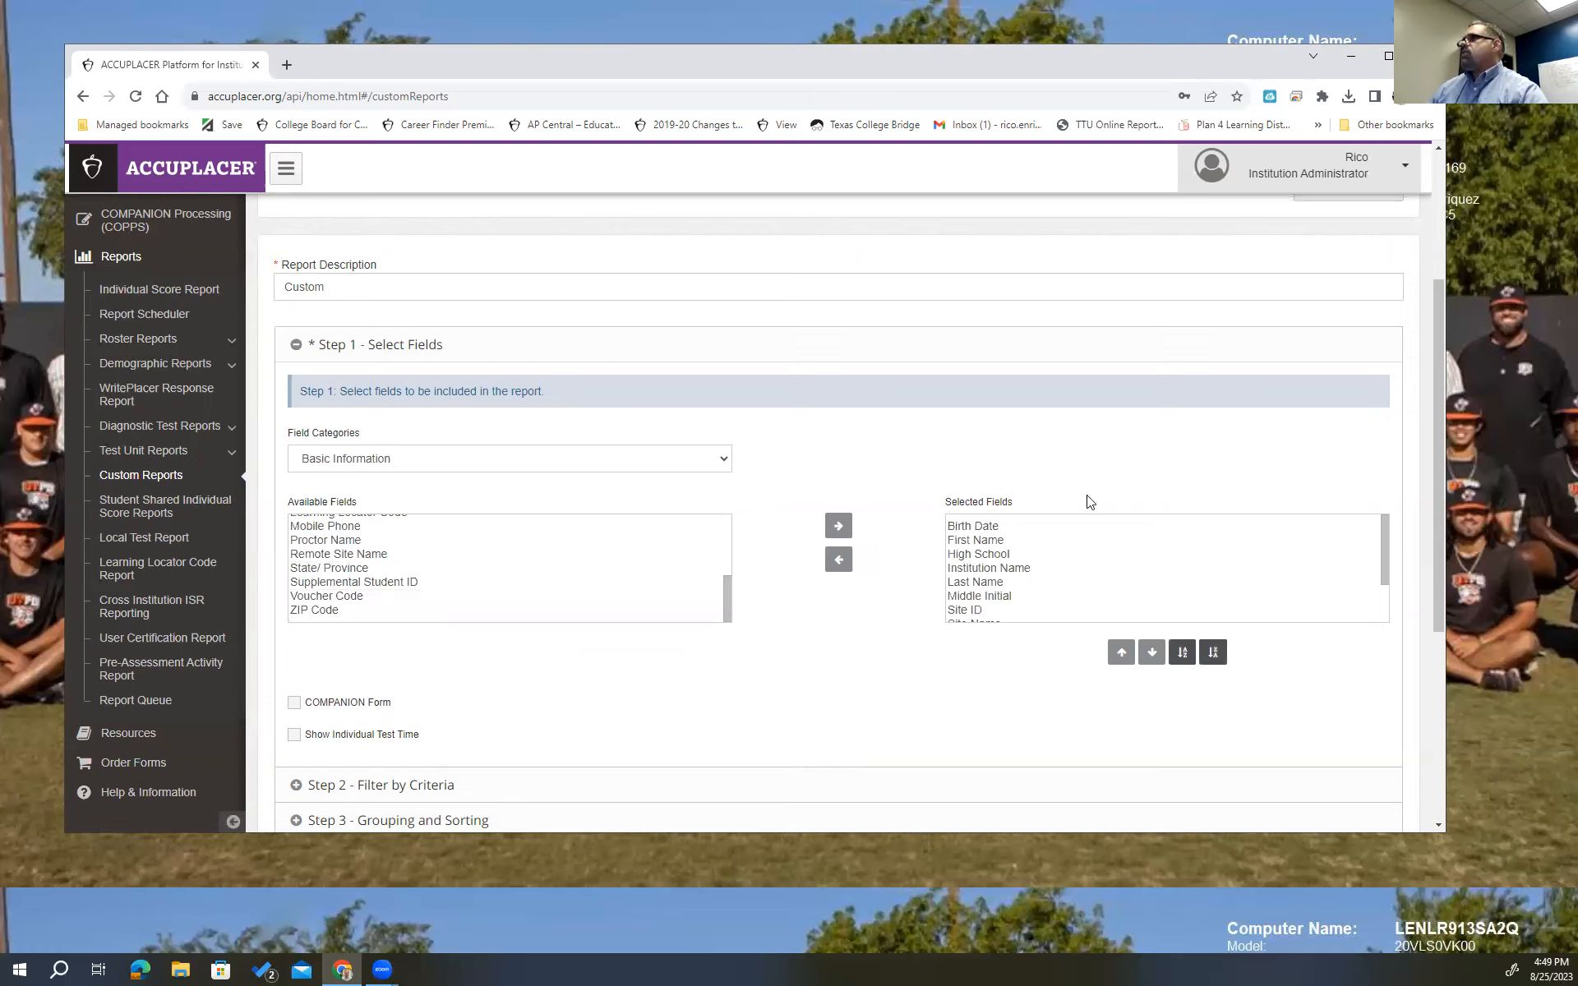
From the Test Scores category, move the four TSIA2 scores, WritePlacer and WritePlacer ESL into Selected Fields.
{"action": "left_click", "coordinate": [723, 462]}
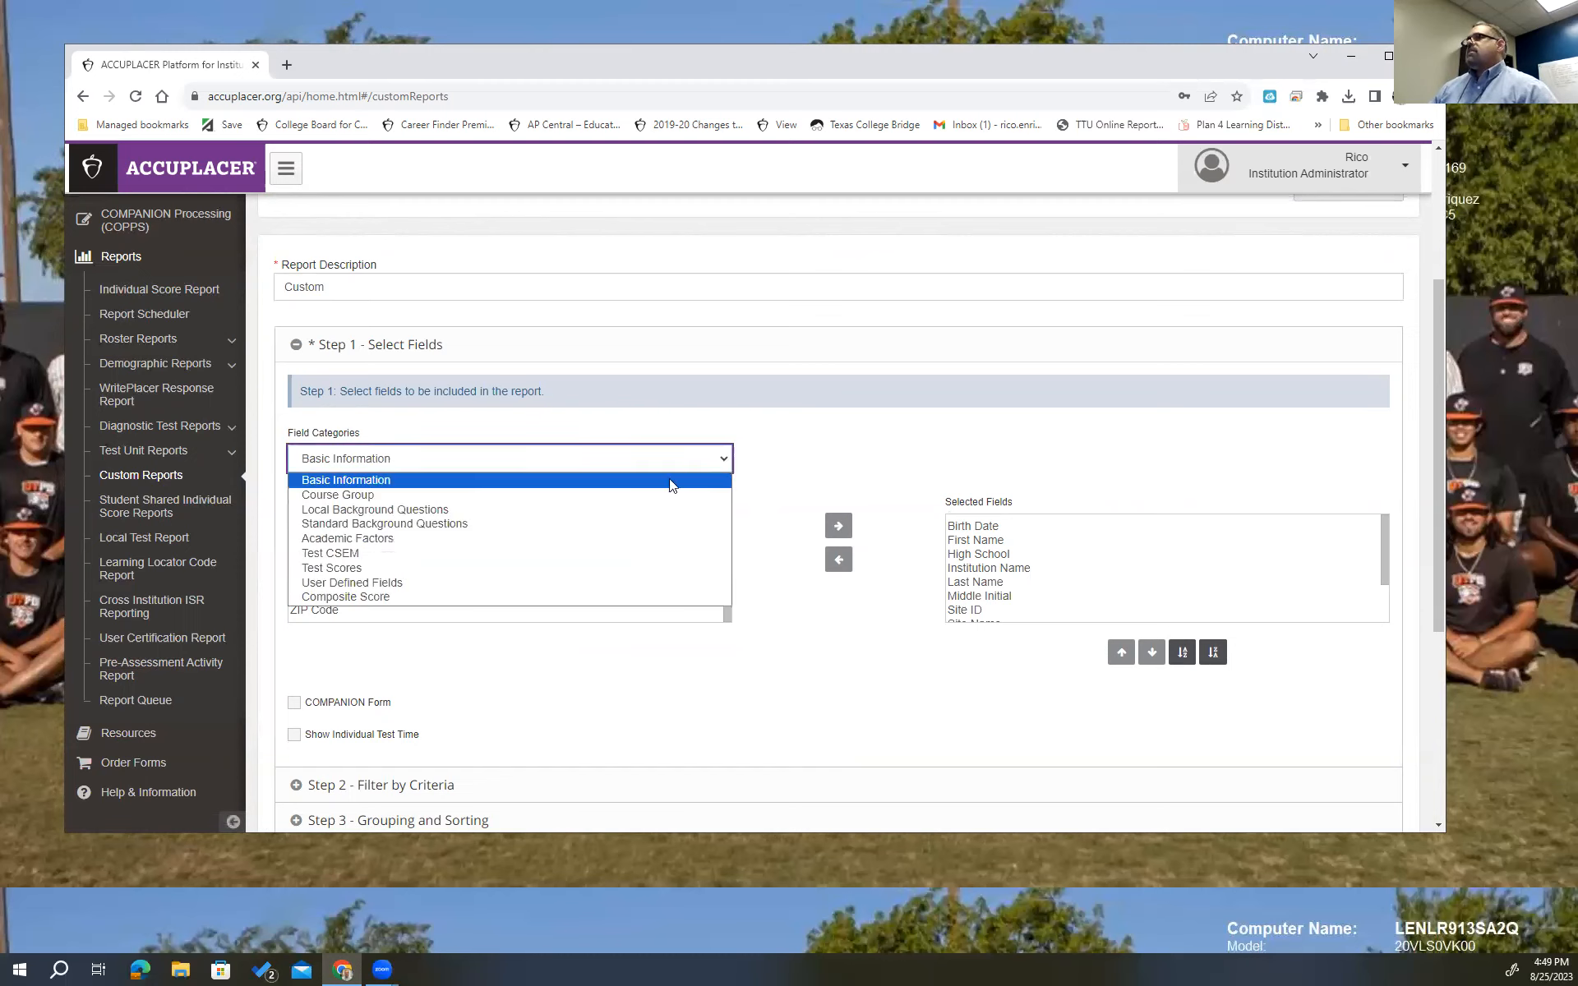
{"action": "left_click", "coordinate": [403, 570]}
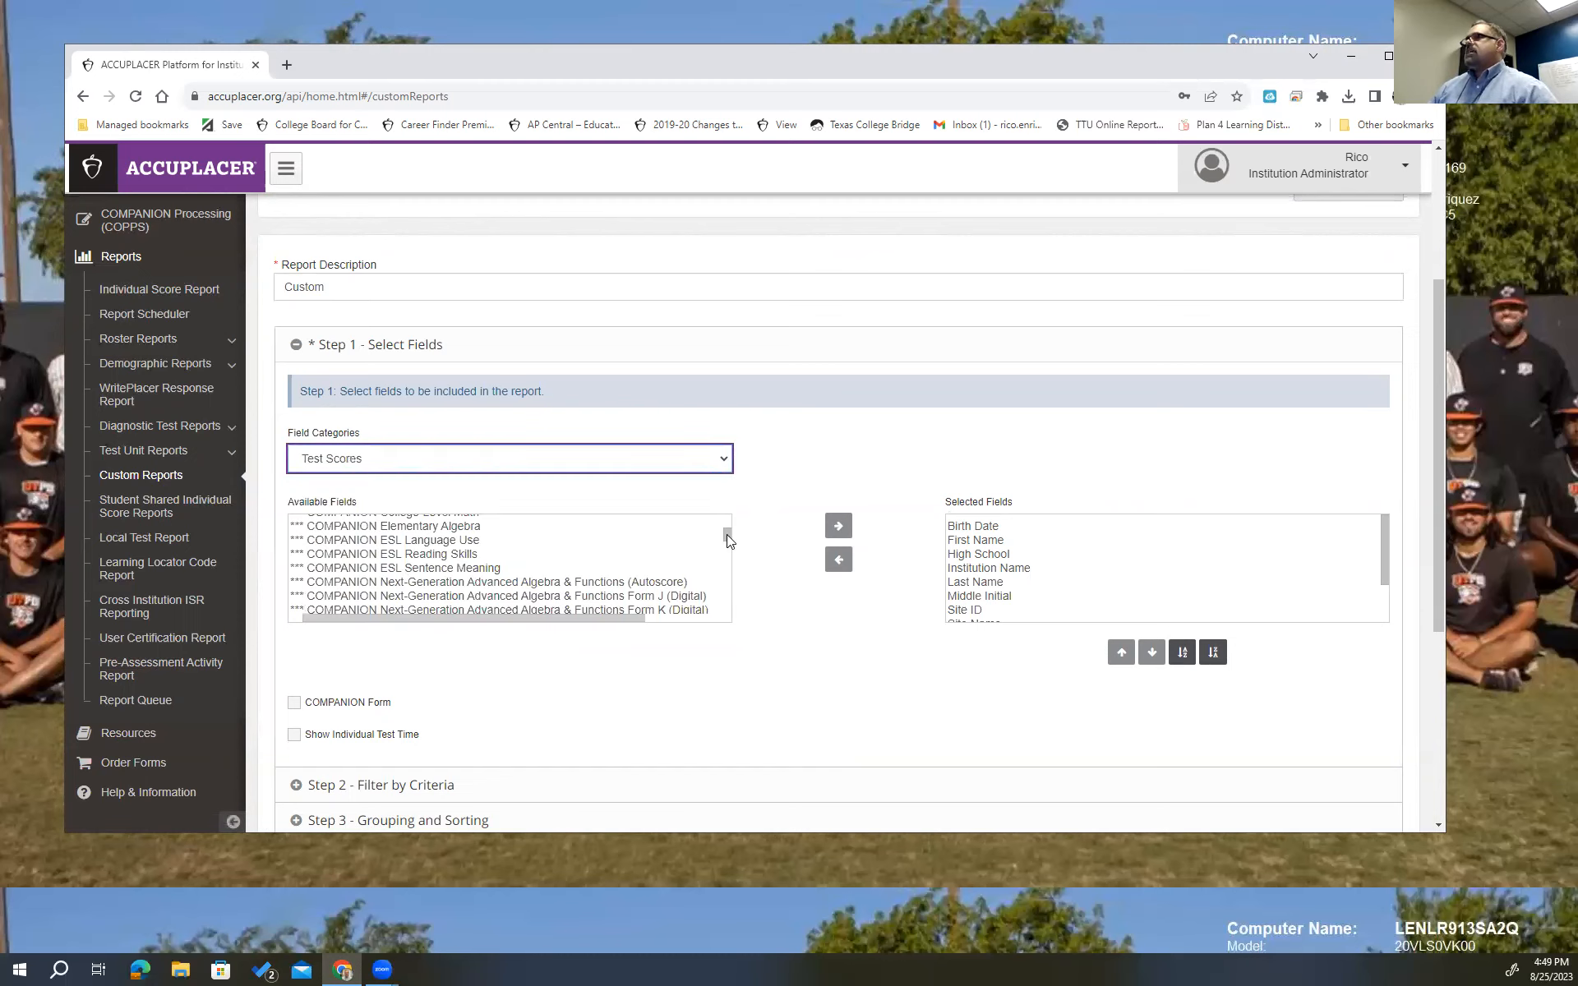
{"action": "left_click_drag", "start_coordinate": [727, 540], "coordinate": [727, 585]}
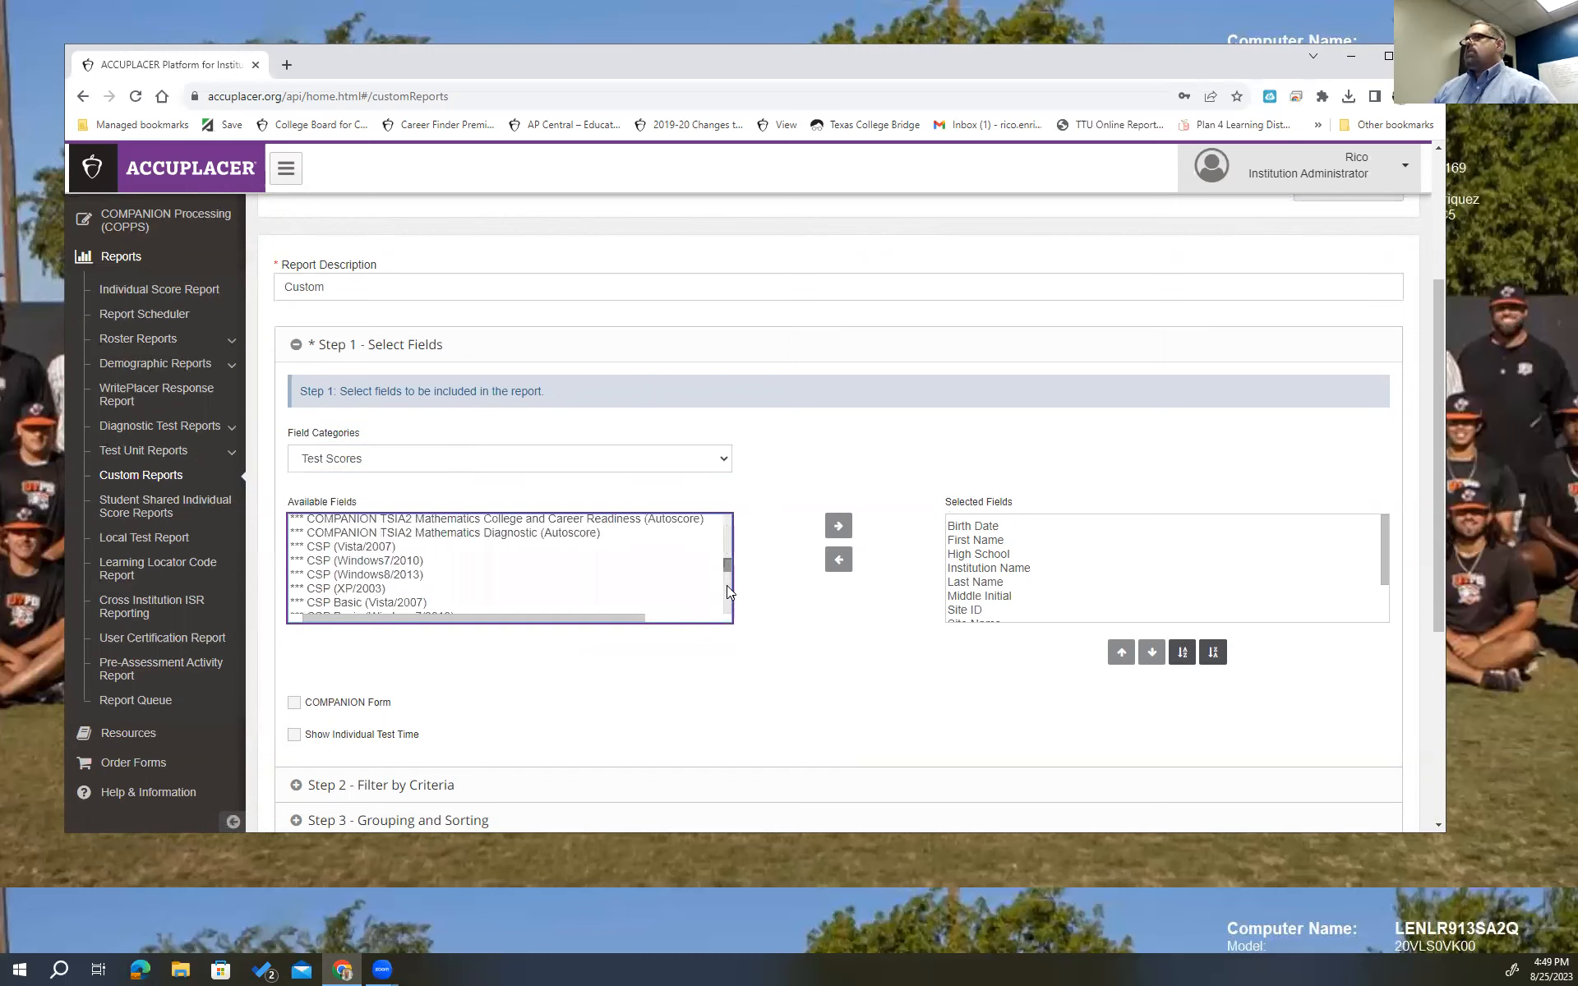
{"action": "left_click_drag", "start_coordinate": [727, 519], "coordinate": [729, 610]}
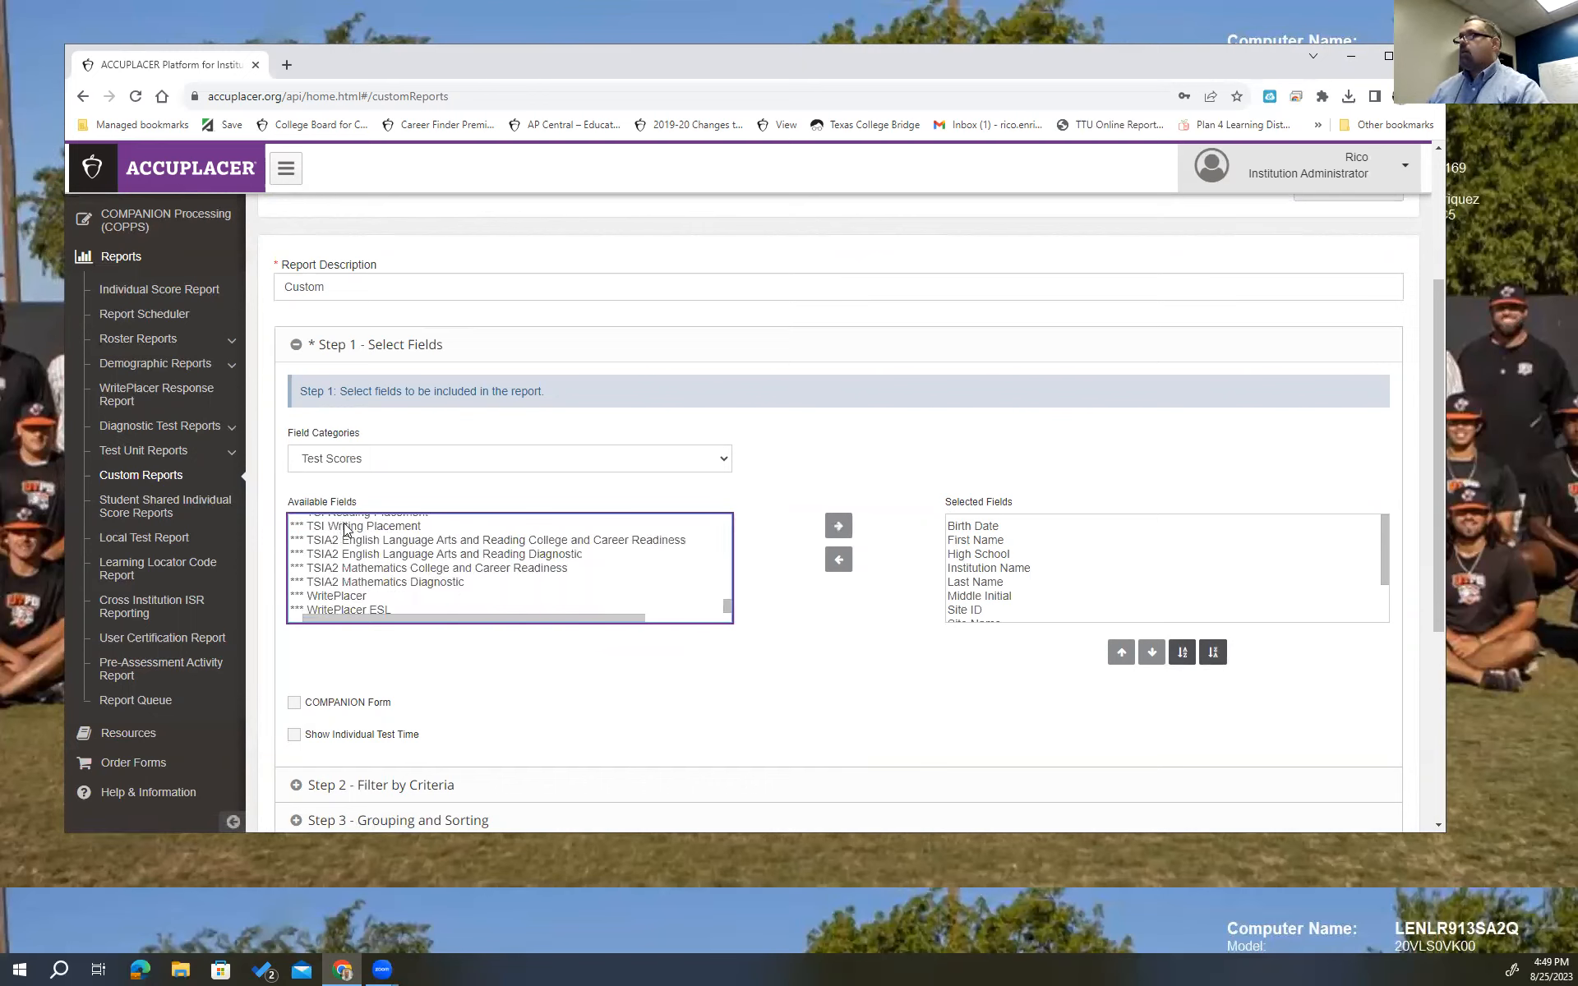
{"action": "left_click_drag", "start_coordinate": [356, 541], "coordinate": [536, 584]}
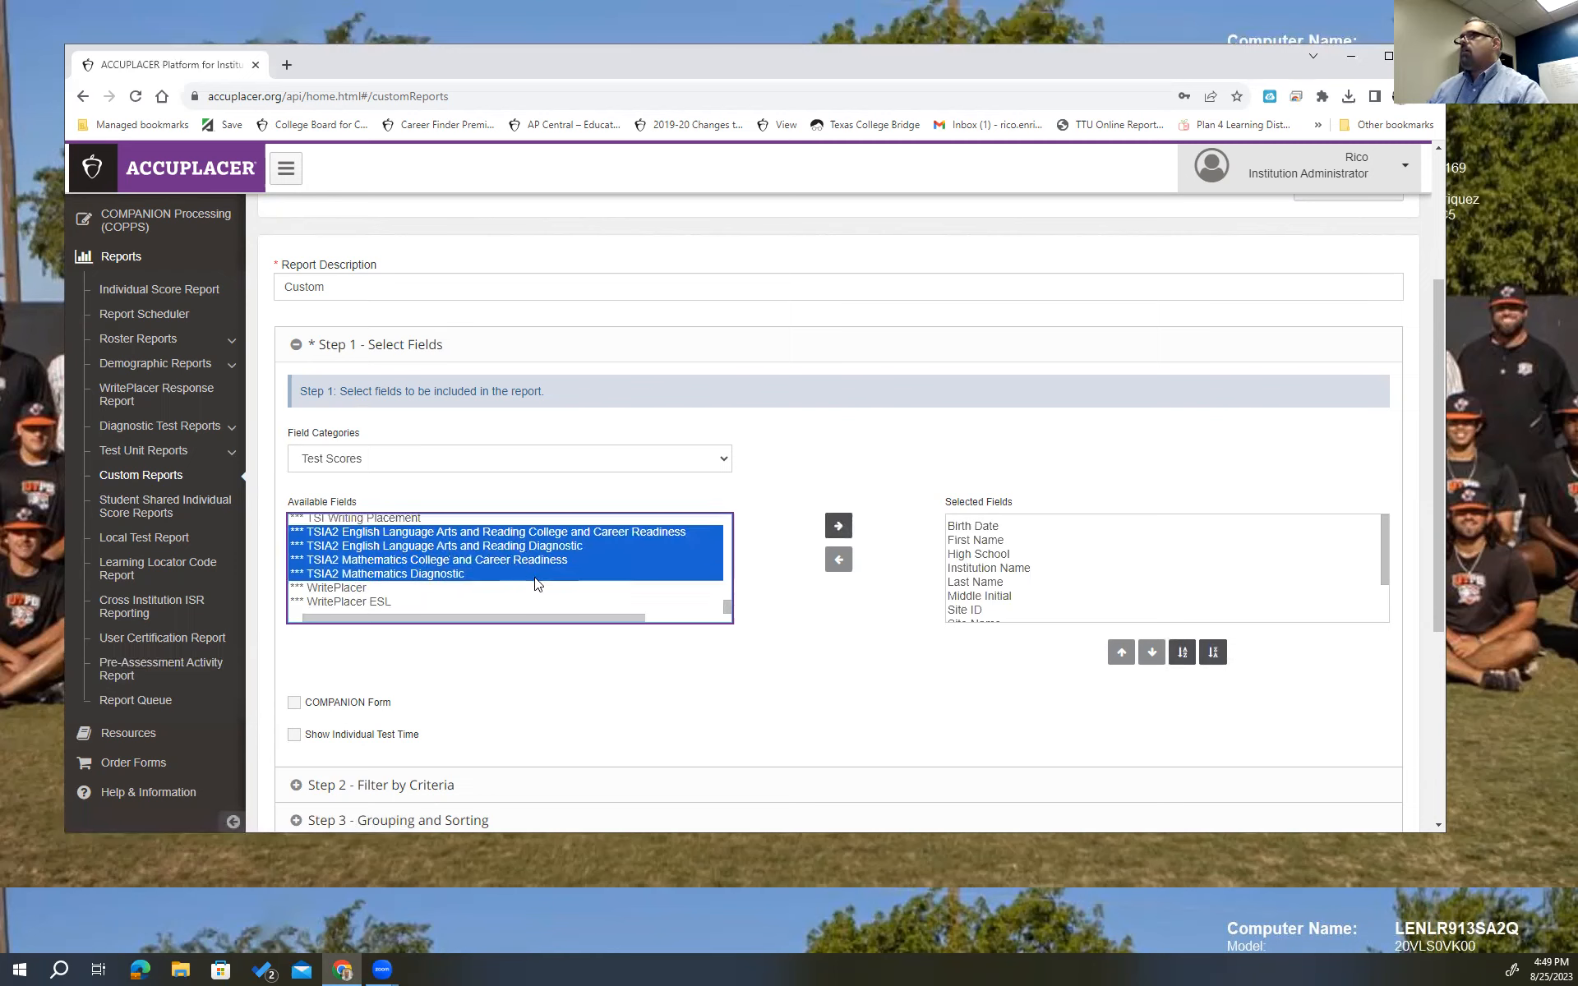
{"action": "left_click", "coordinate": [353, 589], "text": "shift"}
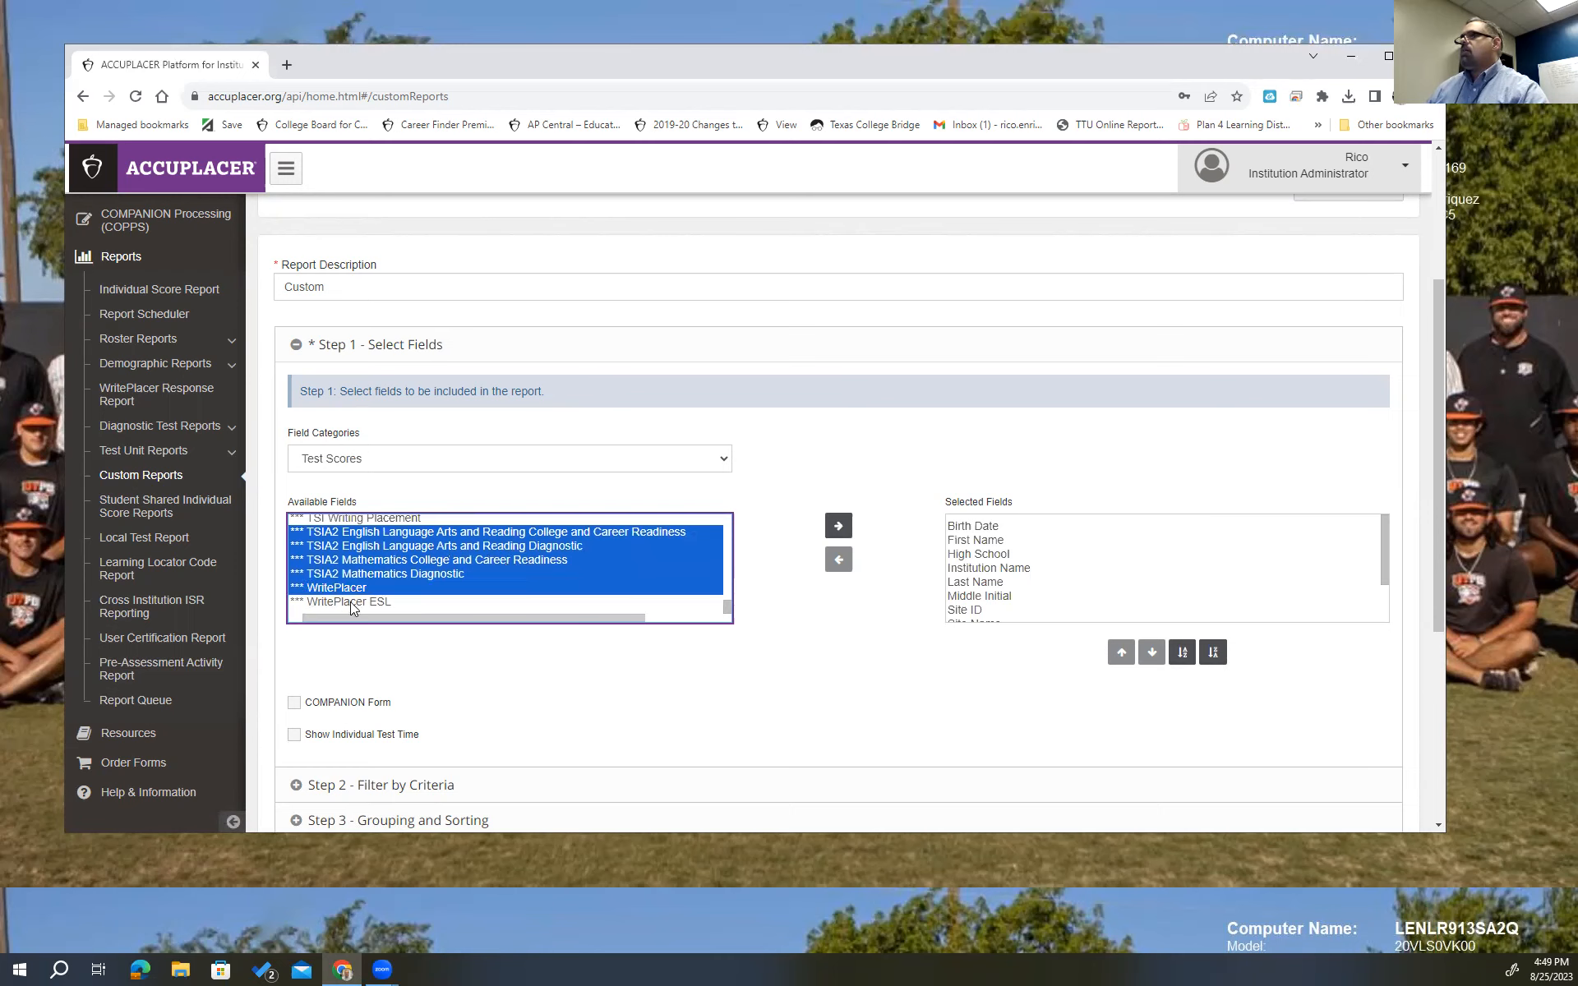
{"action": "left_click", "coordinate": [352, 602], "text": "shift"}
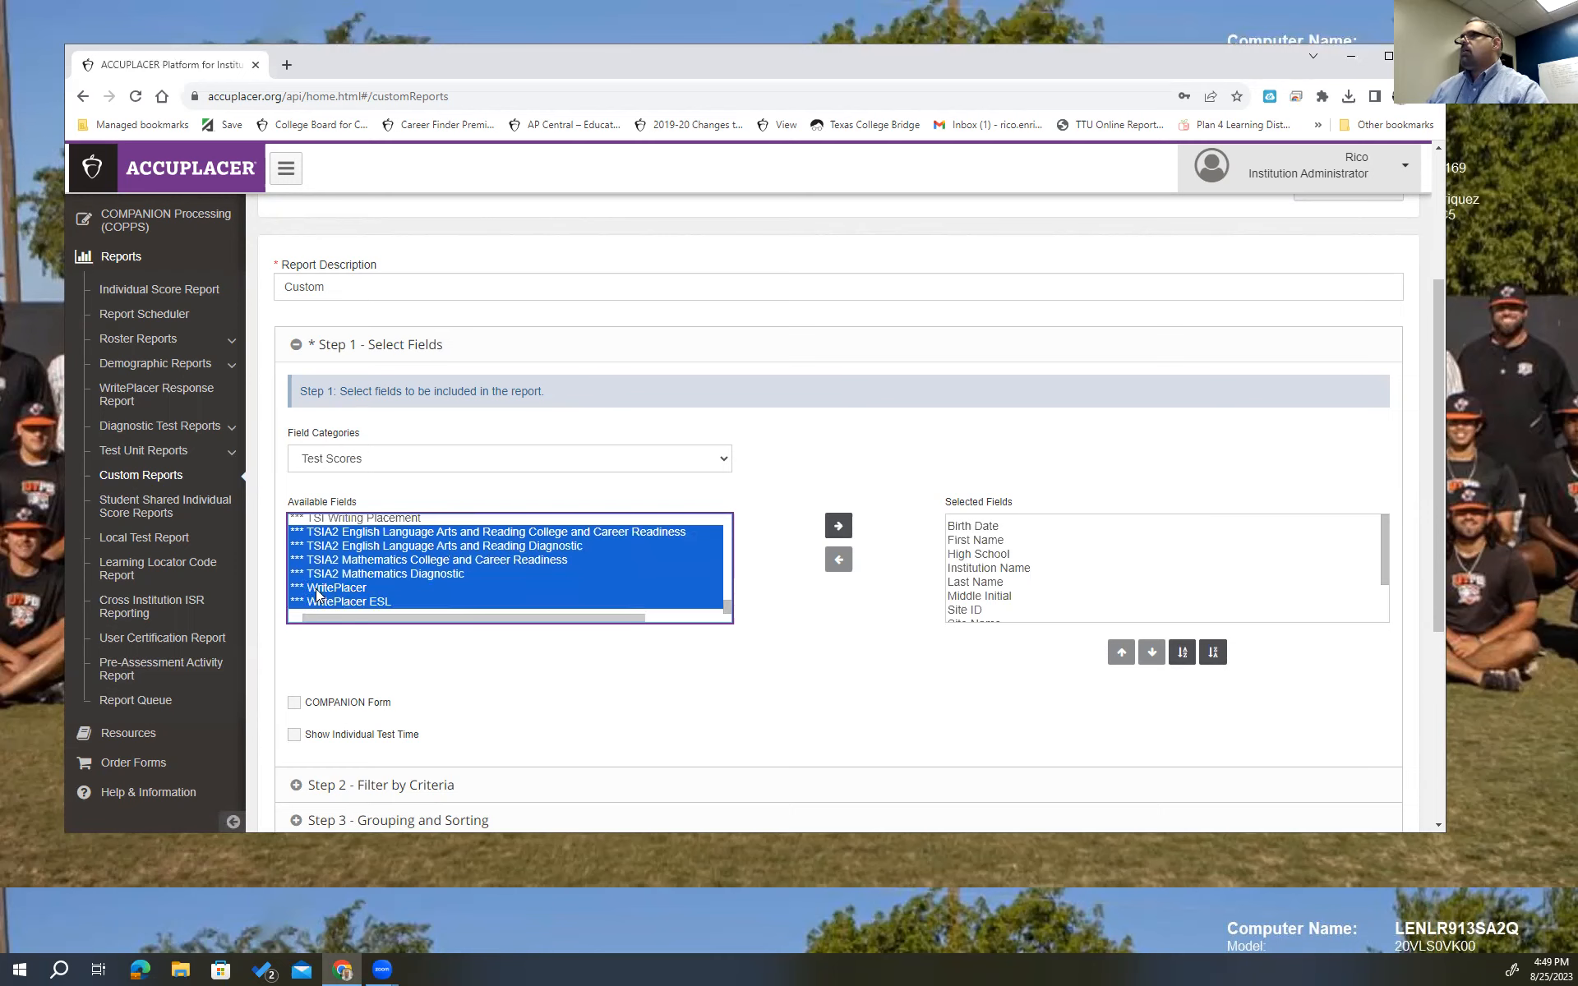
{"action": "left_click", "coordinate": [838, 528]}
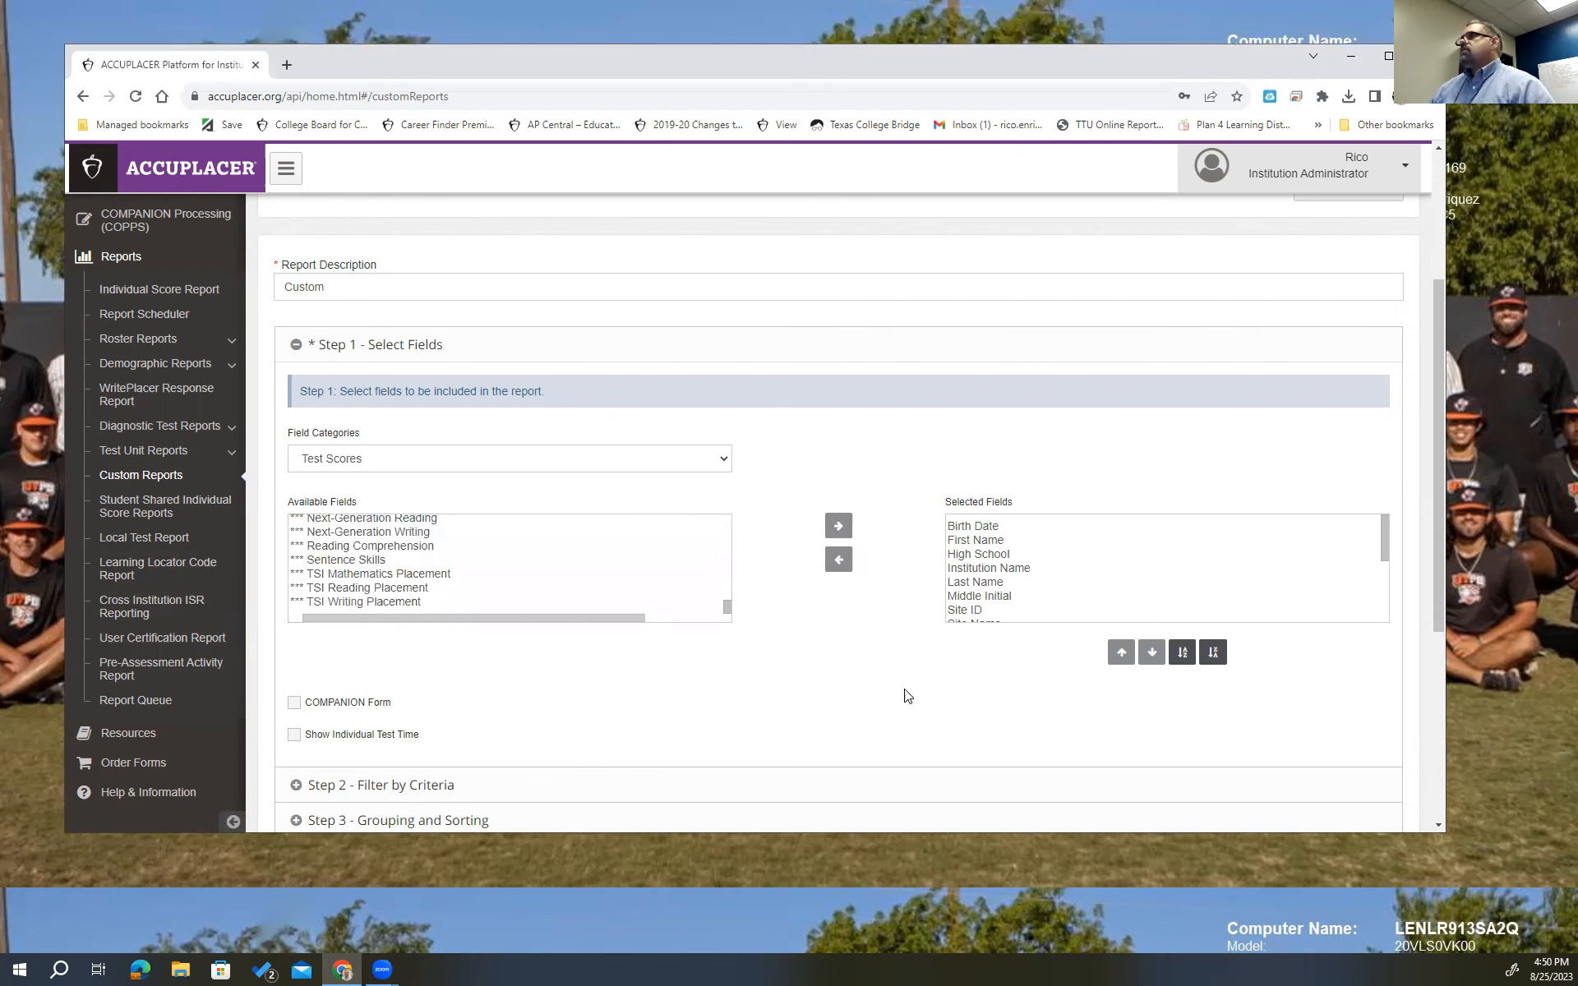
{"action": "scroll", "coordinate": [795, 650], "scroll_direction": "down", "scroll_amount": 3}
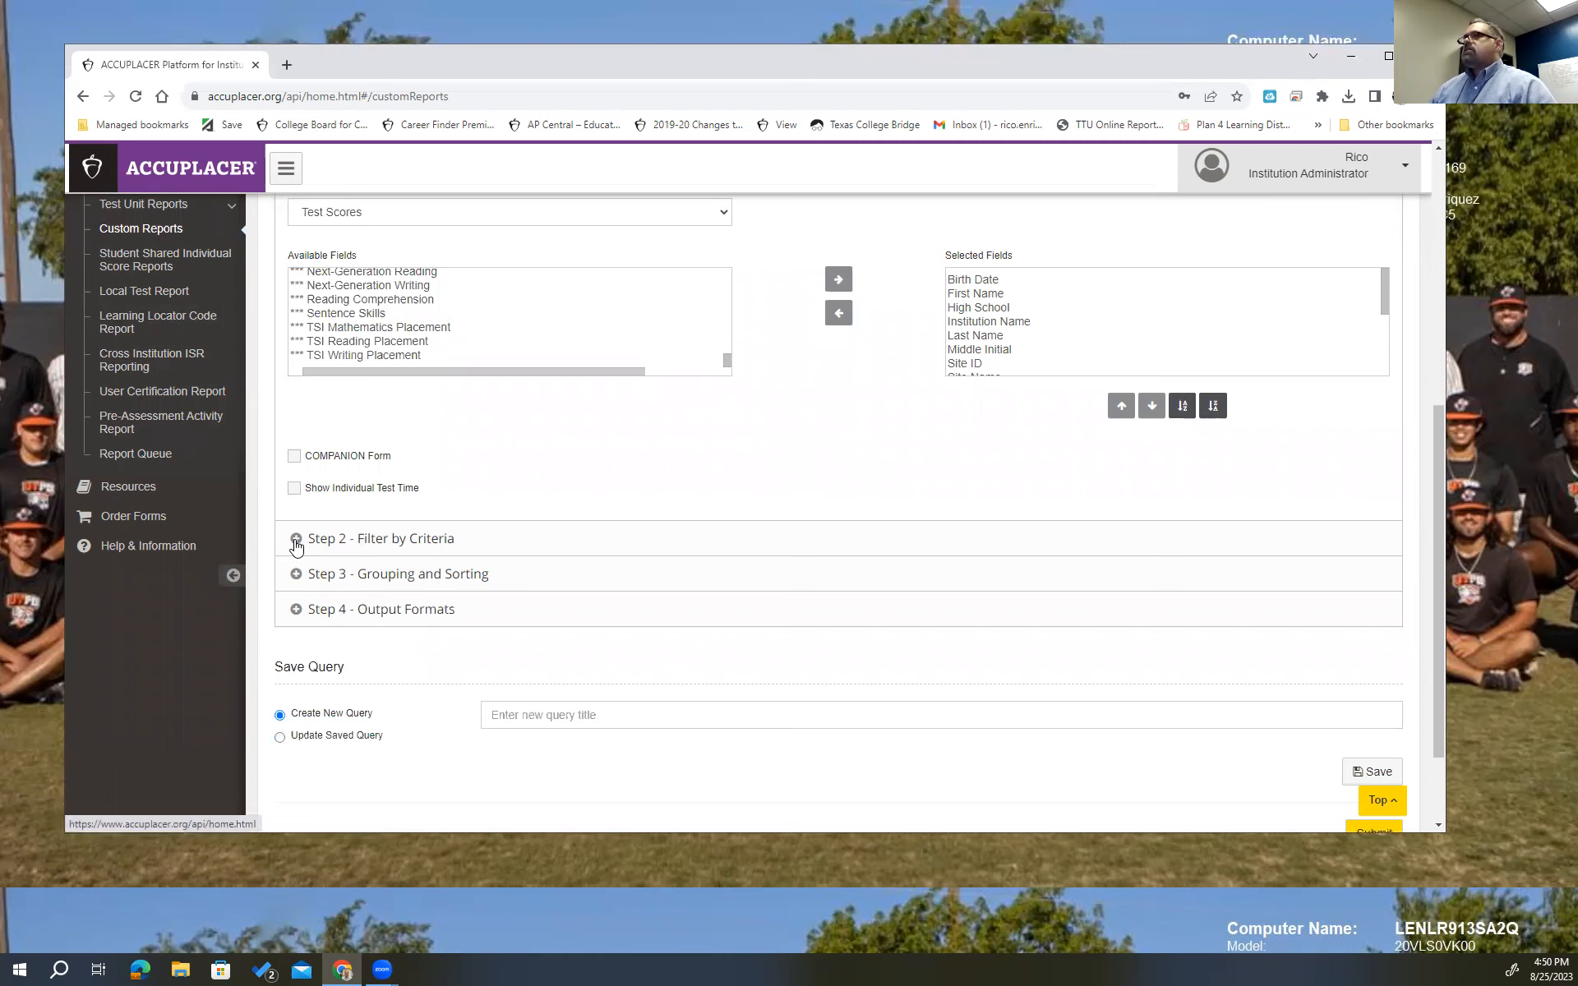
{"action": "scroll", "coordinate": [702, 448], "scroll_direction": "up", "scroll_amount": 3}
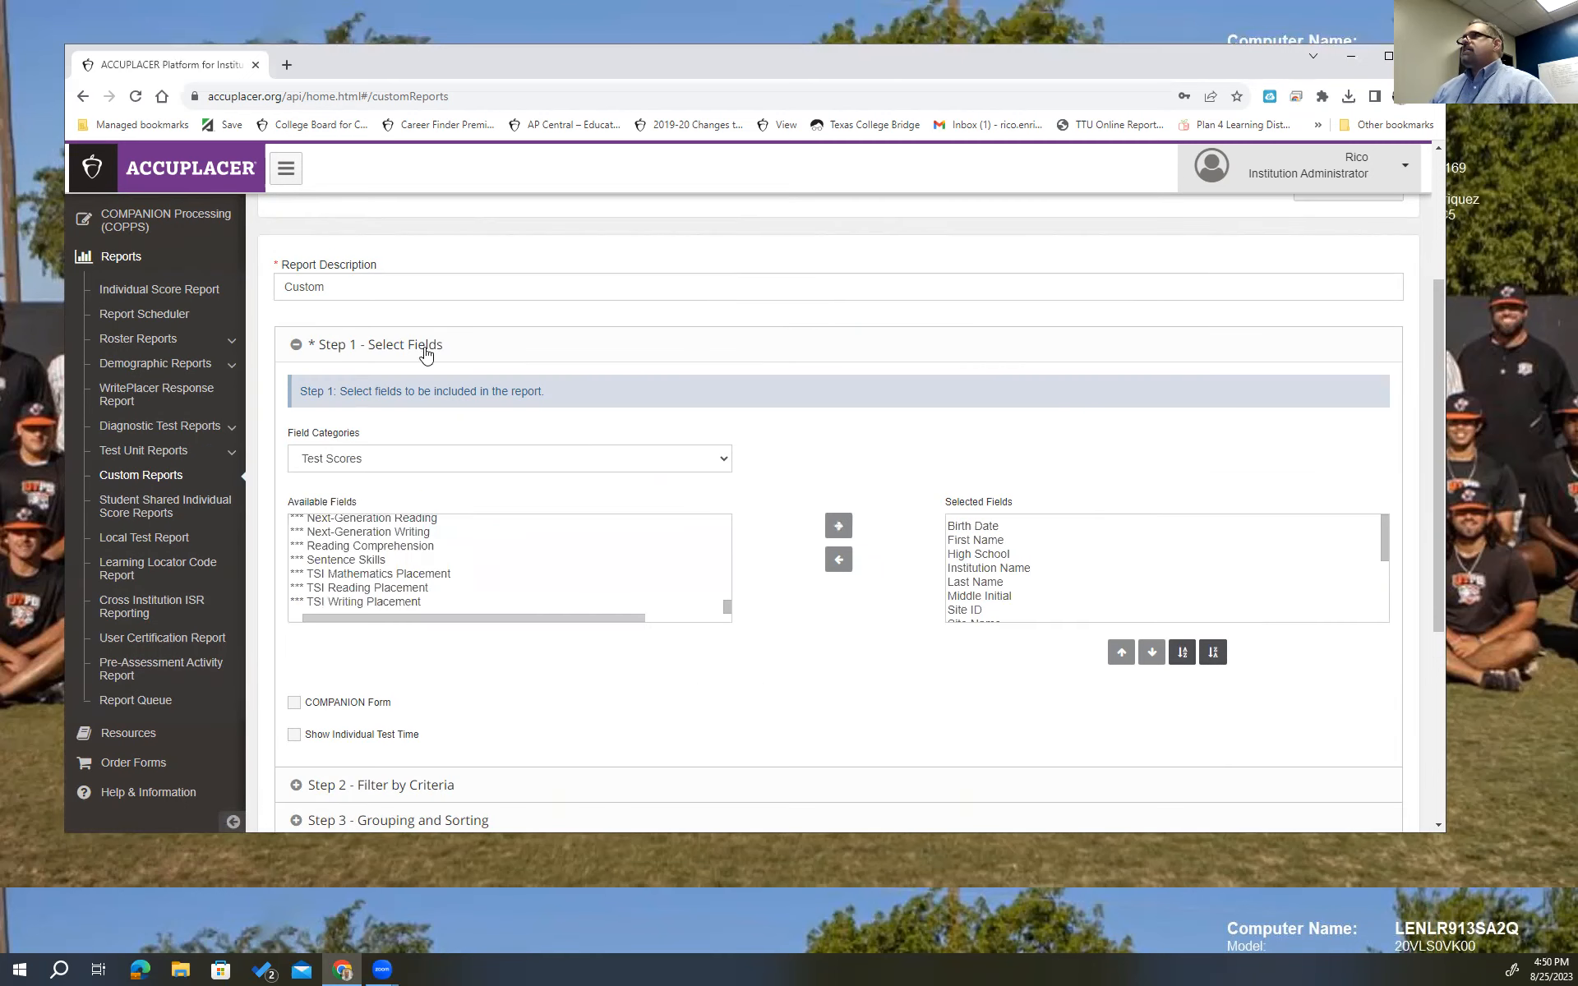
{"action": "scroll", "coordinate": [812, 618], "scroll_direction": "down", "scroll_amount": 3}
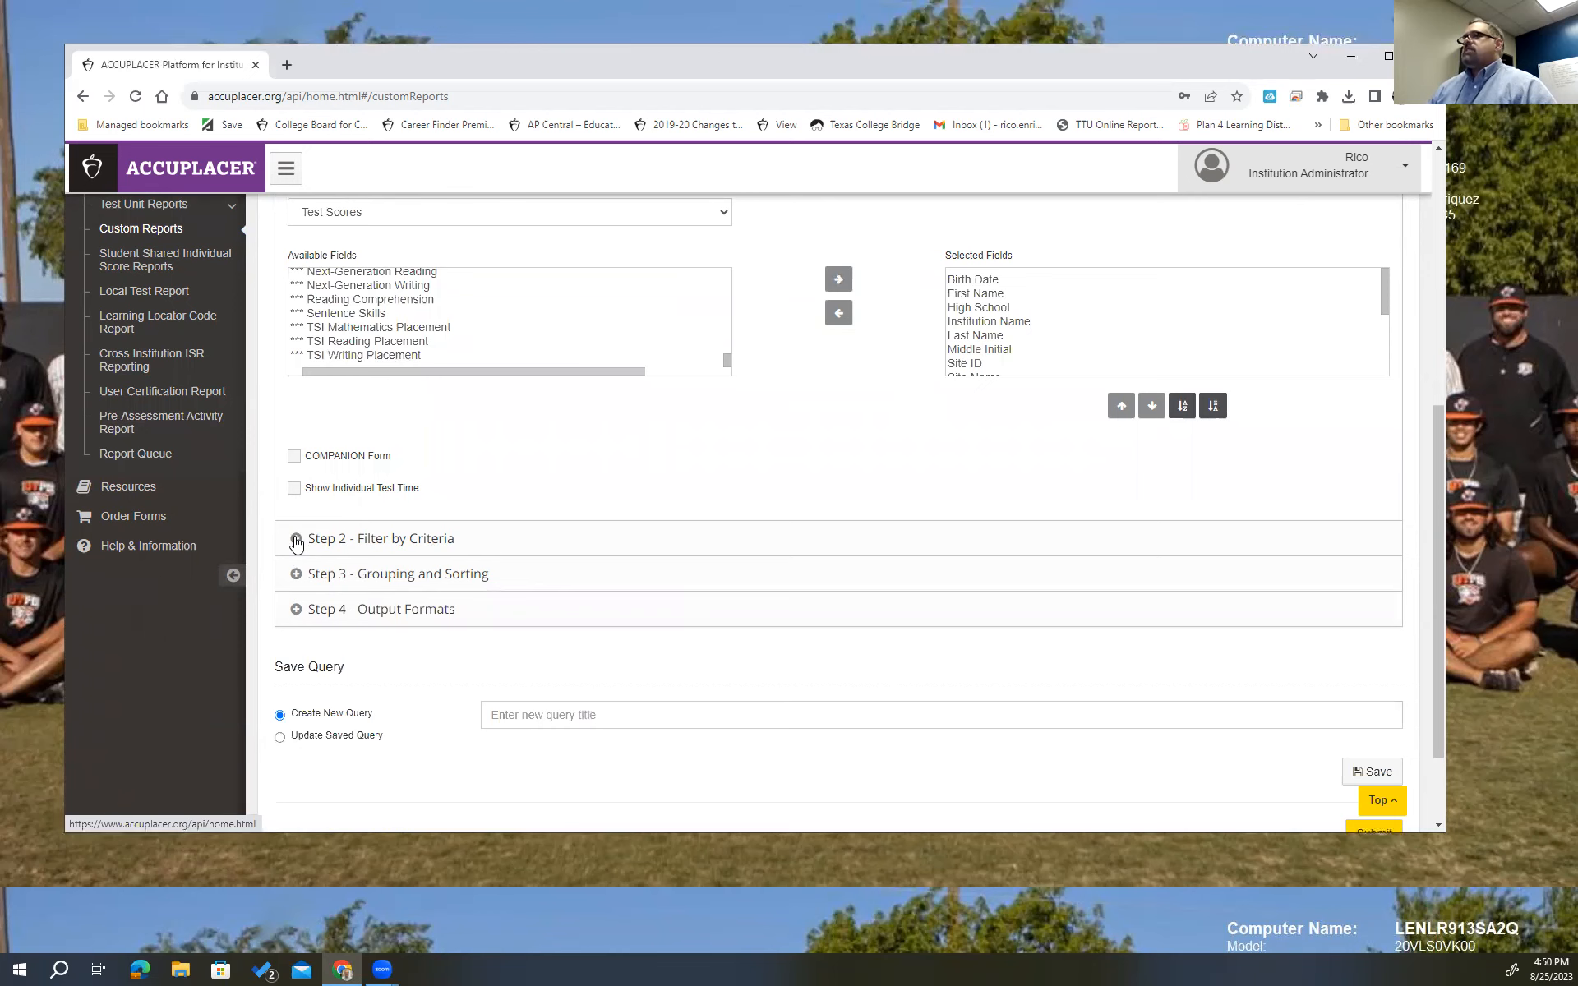
Expand Step 2 - Filter by Criteria and set Filter by Test Date to Custom Date Range.
{"action": "left_click", "coordinate": [296, 539]}
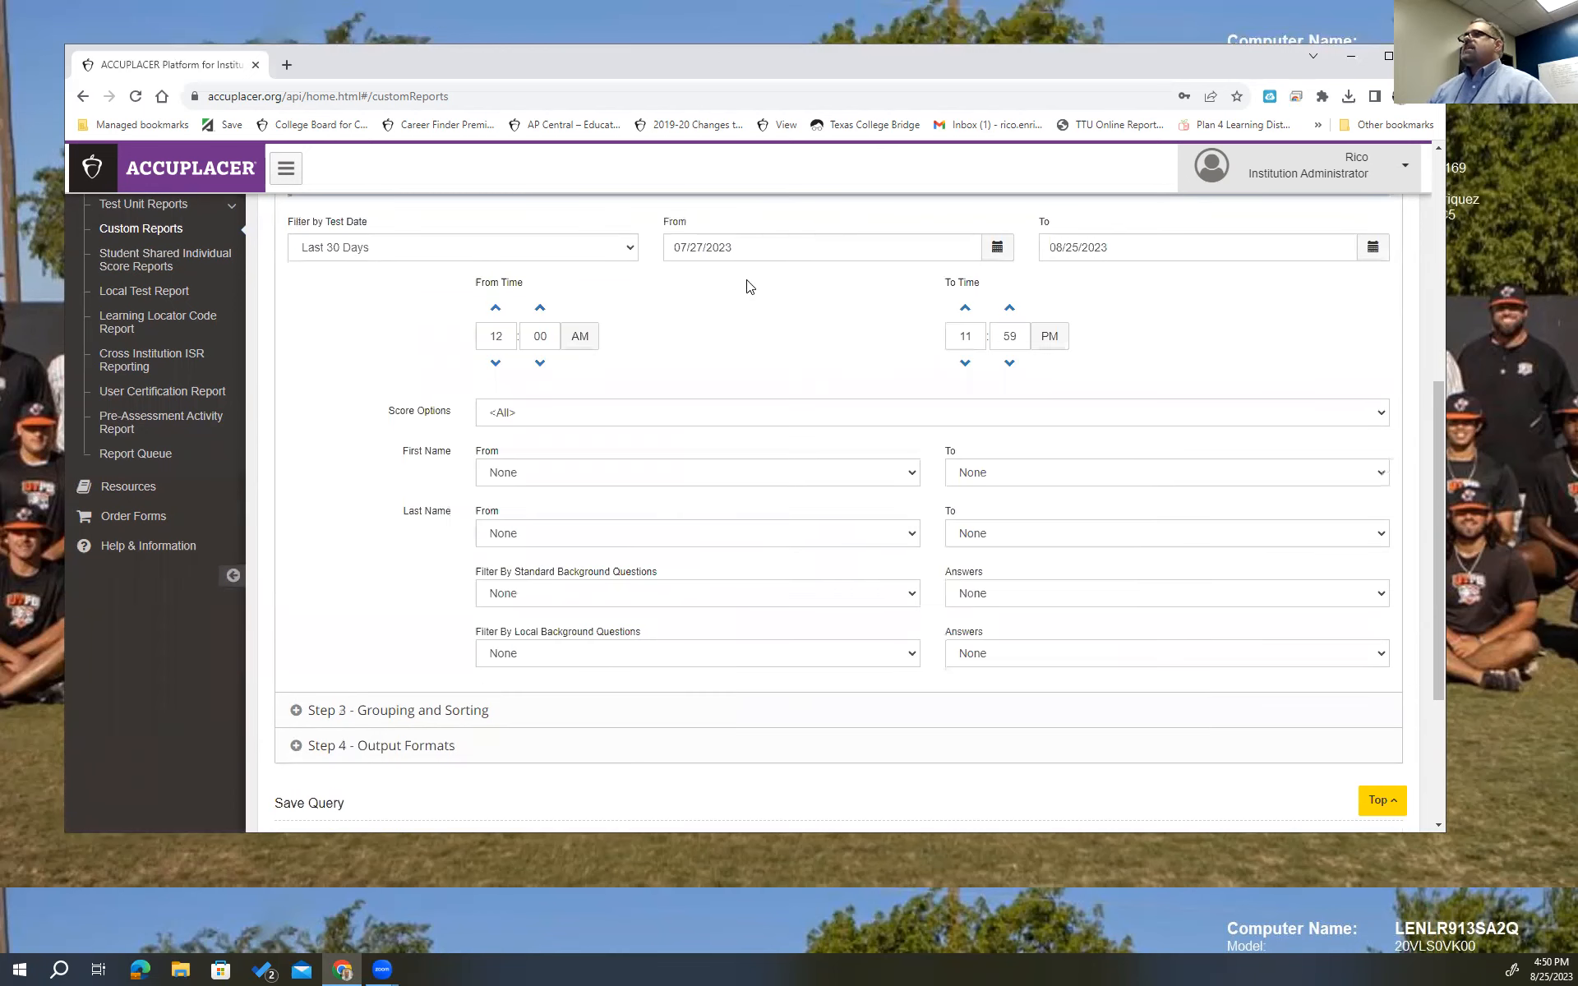
{"action": "scroll", "coordinate": [633, 419], "scroll_direction": "up", "scroll_amount": 2}
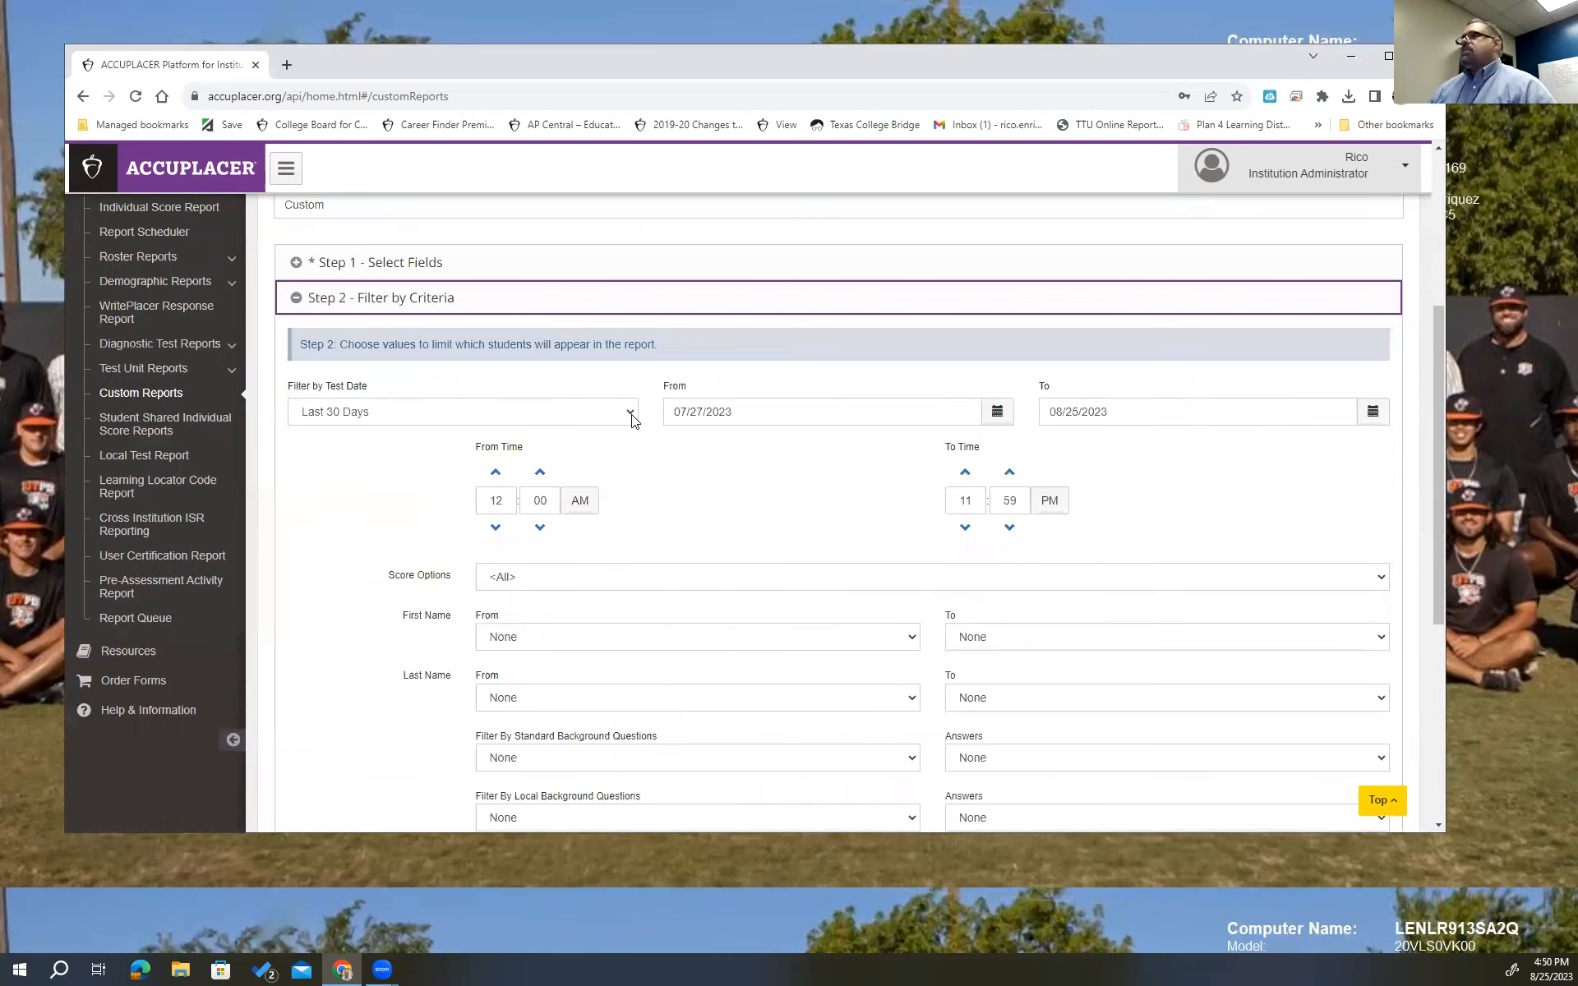
{"action": "left_click", "coordinate": [631, 415]}
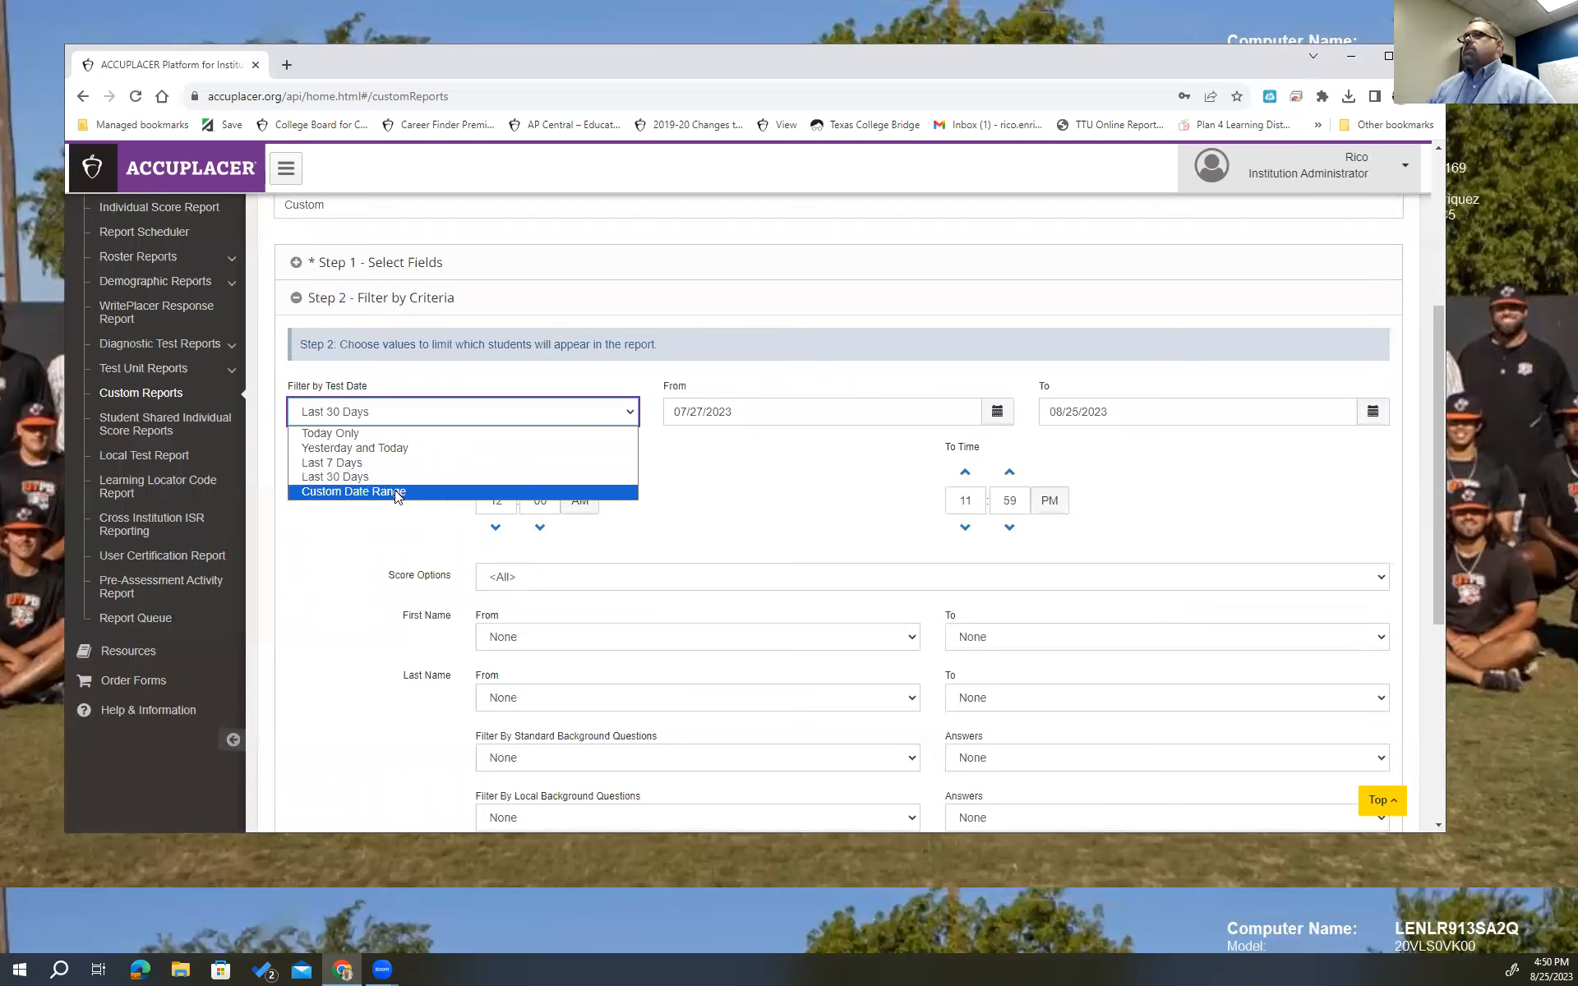
{"action": "left_click", "coordinate": [396, 493]}
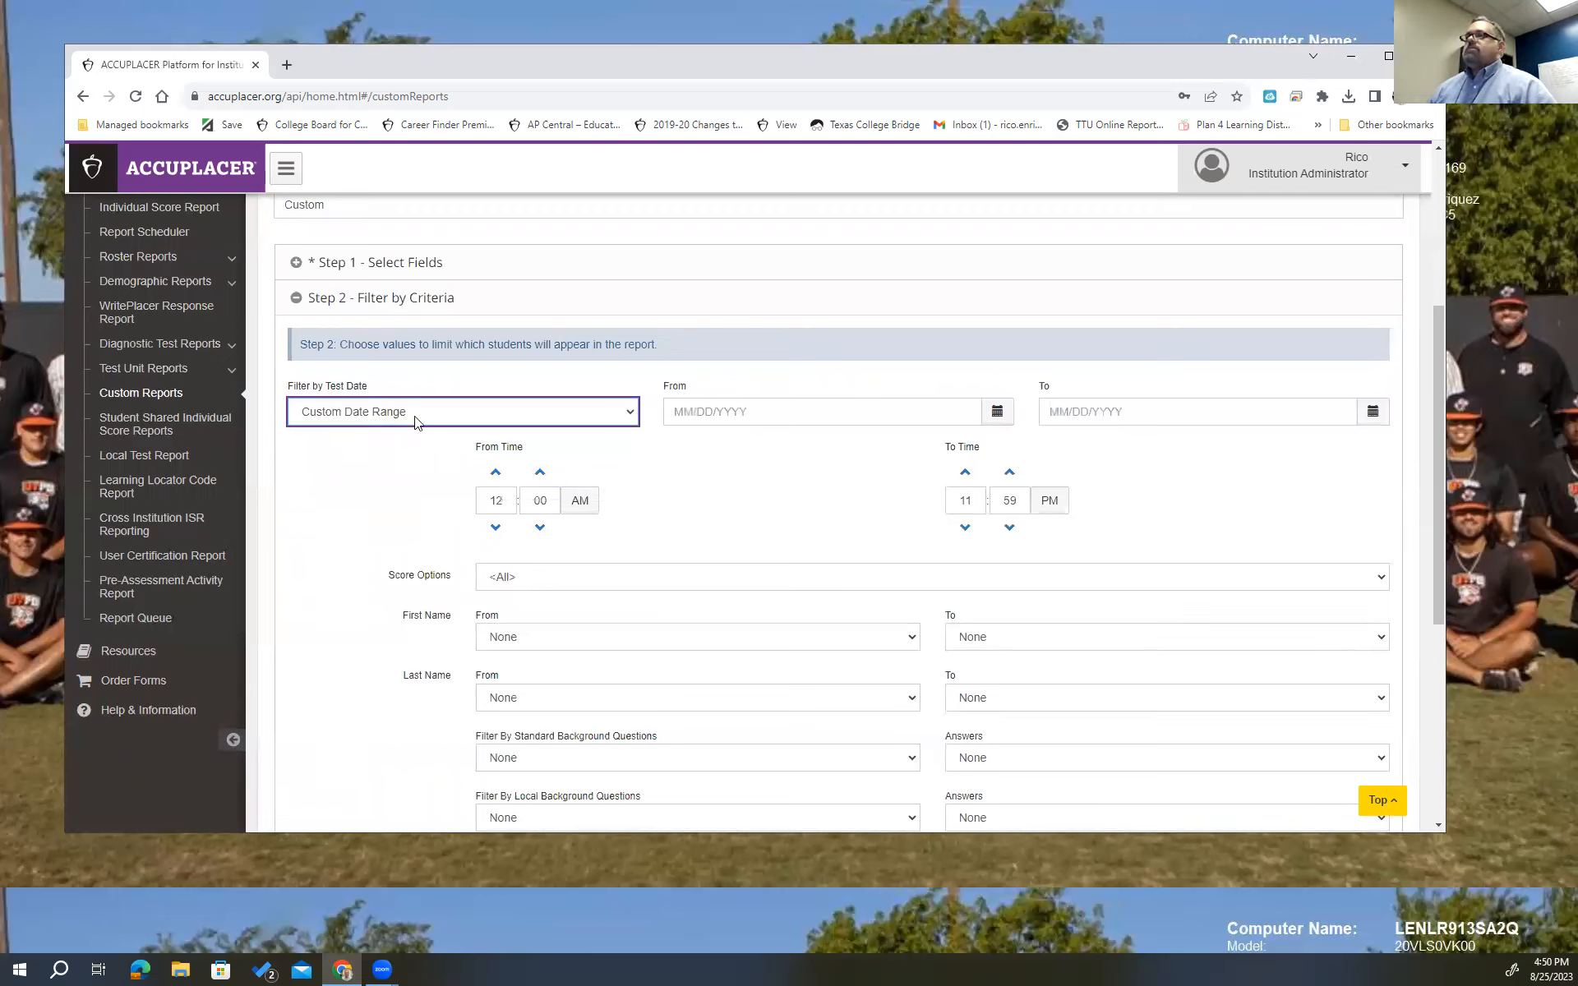
Set the custom test date range From 01/02/2023 To 08/25/2023.
{"action": "left_click", "coordinate": [999, 415]}
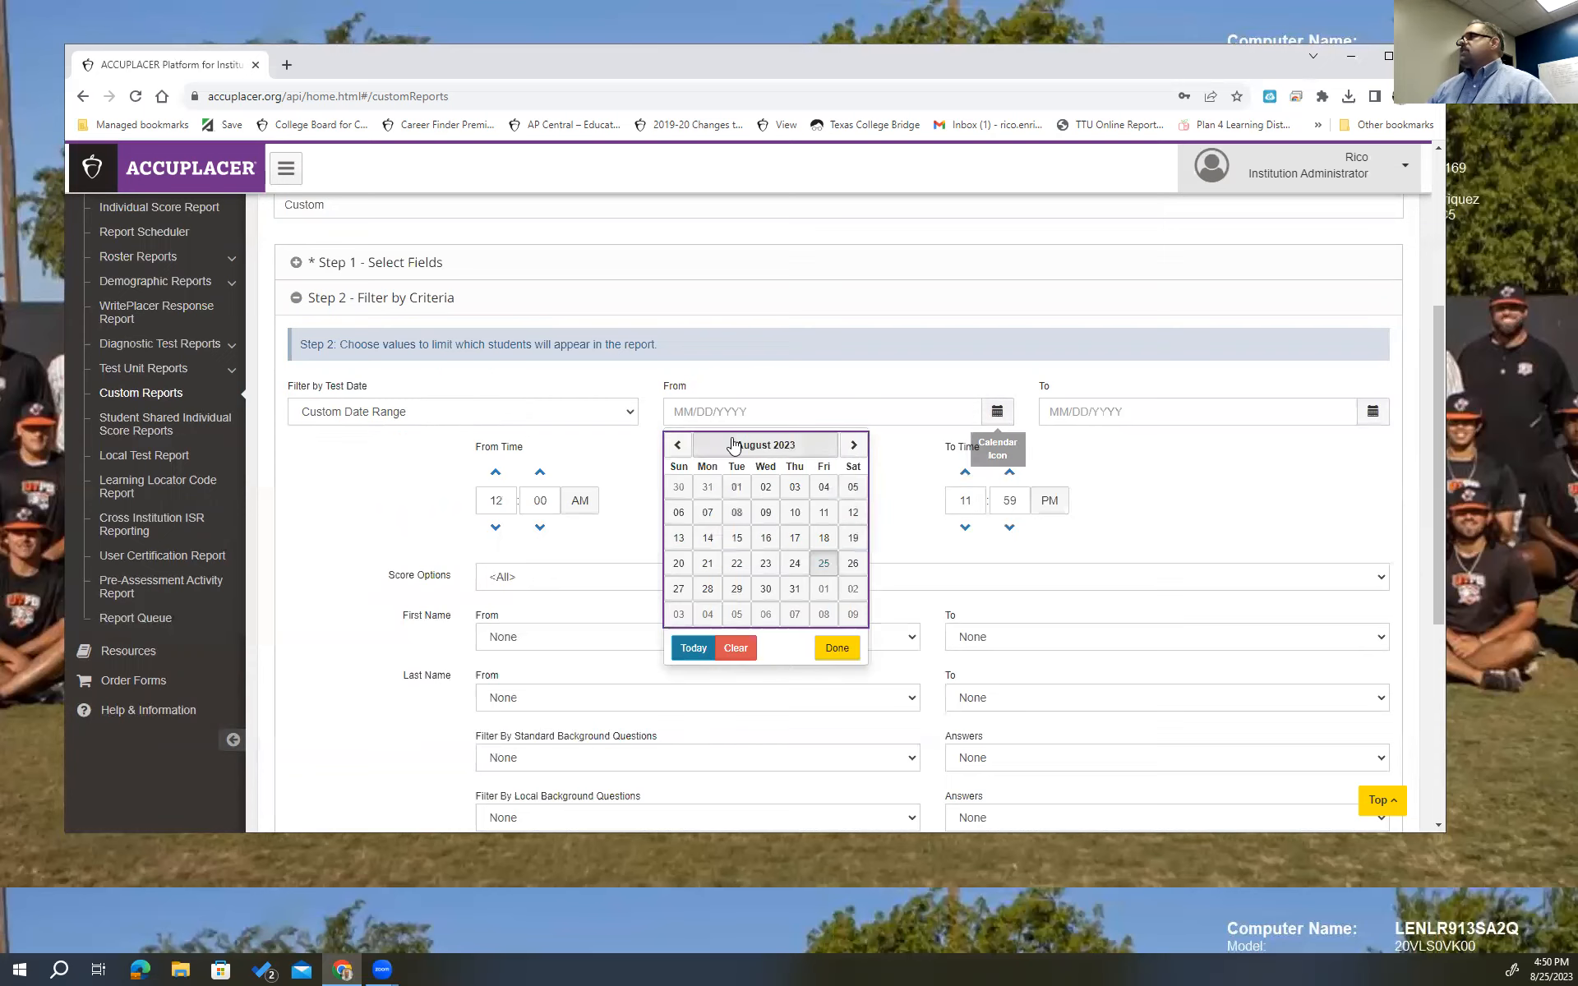
{"action": "left_click", "coordinate": [677, 446]}
{"action": "left_click", "coordinate": [677, 446]}
{"action": "left_click", "coordinate": [677, 446]}
{"action": "left_click", "coordinate": [677, 446]}
{"action": "left_click", "coordinate": [678, 446]}
{"action": "left_click", "coordinate": [677, 446]}
{"action": "left_click", "coordinate": [677, 446]}
{"action": "left_click", "coordinate": [677, 446]}
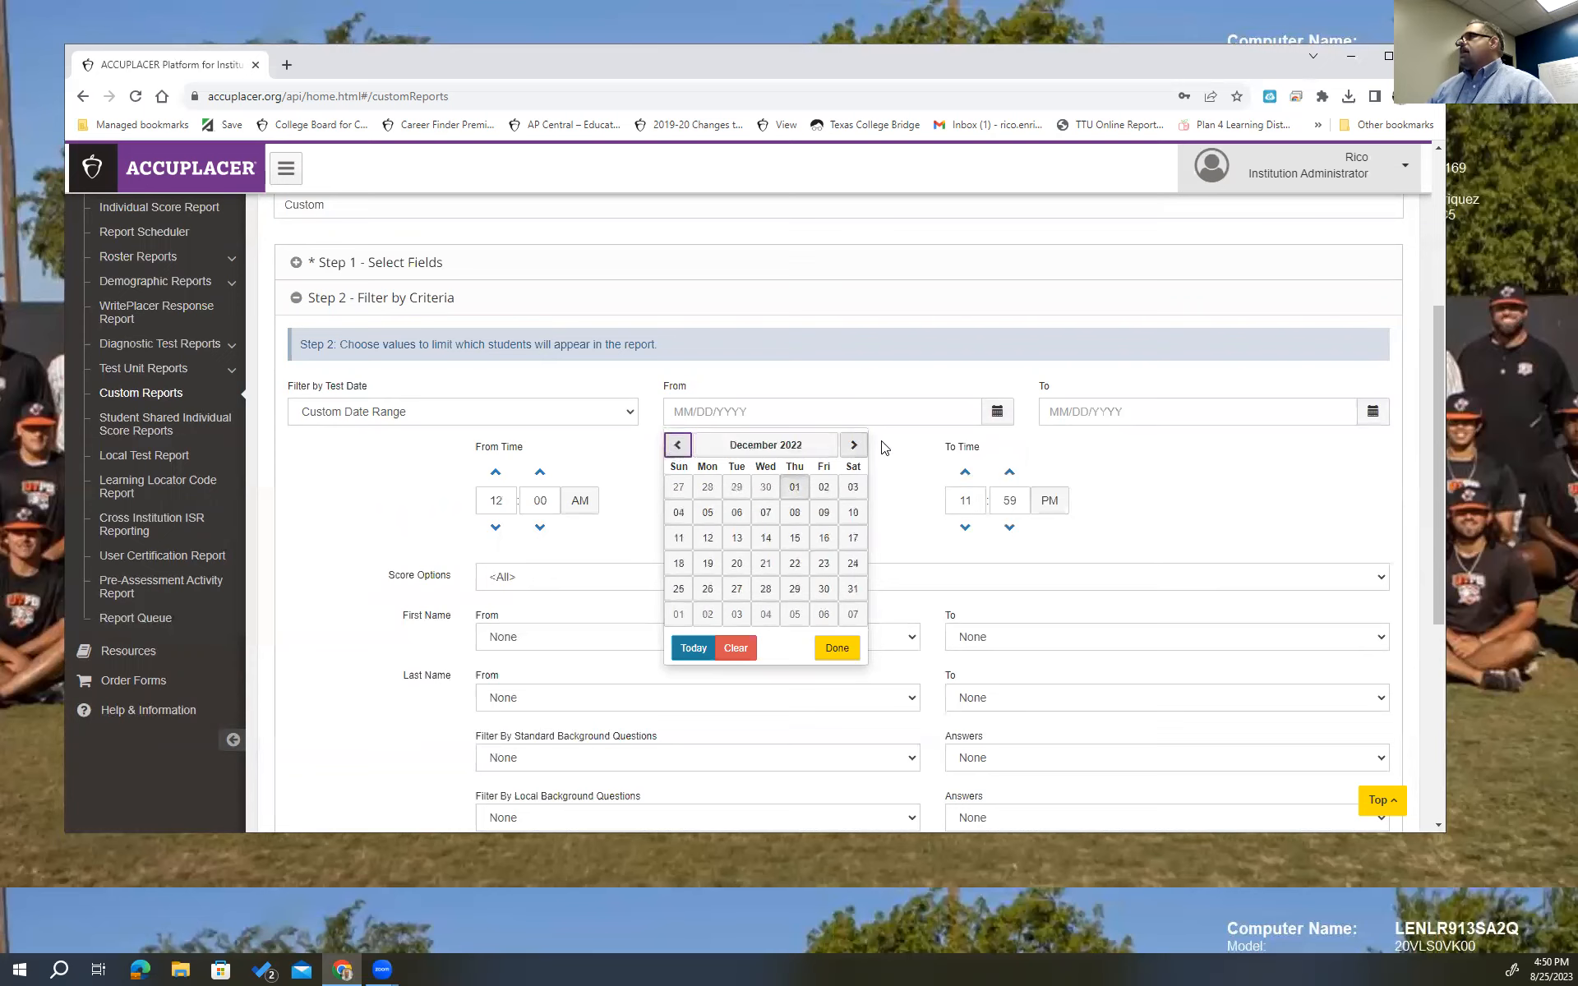
{"action": "left_click", "coordinate": [854, 447]}
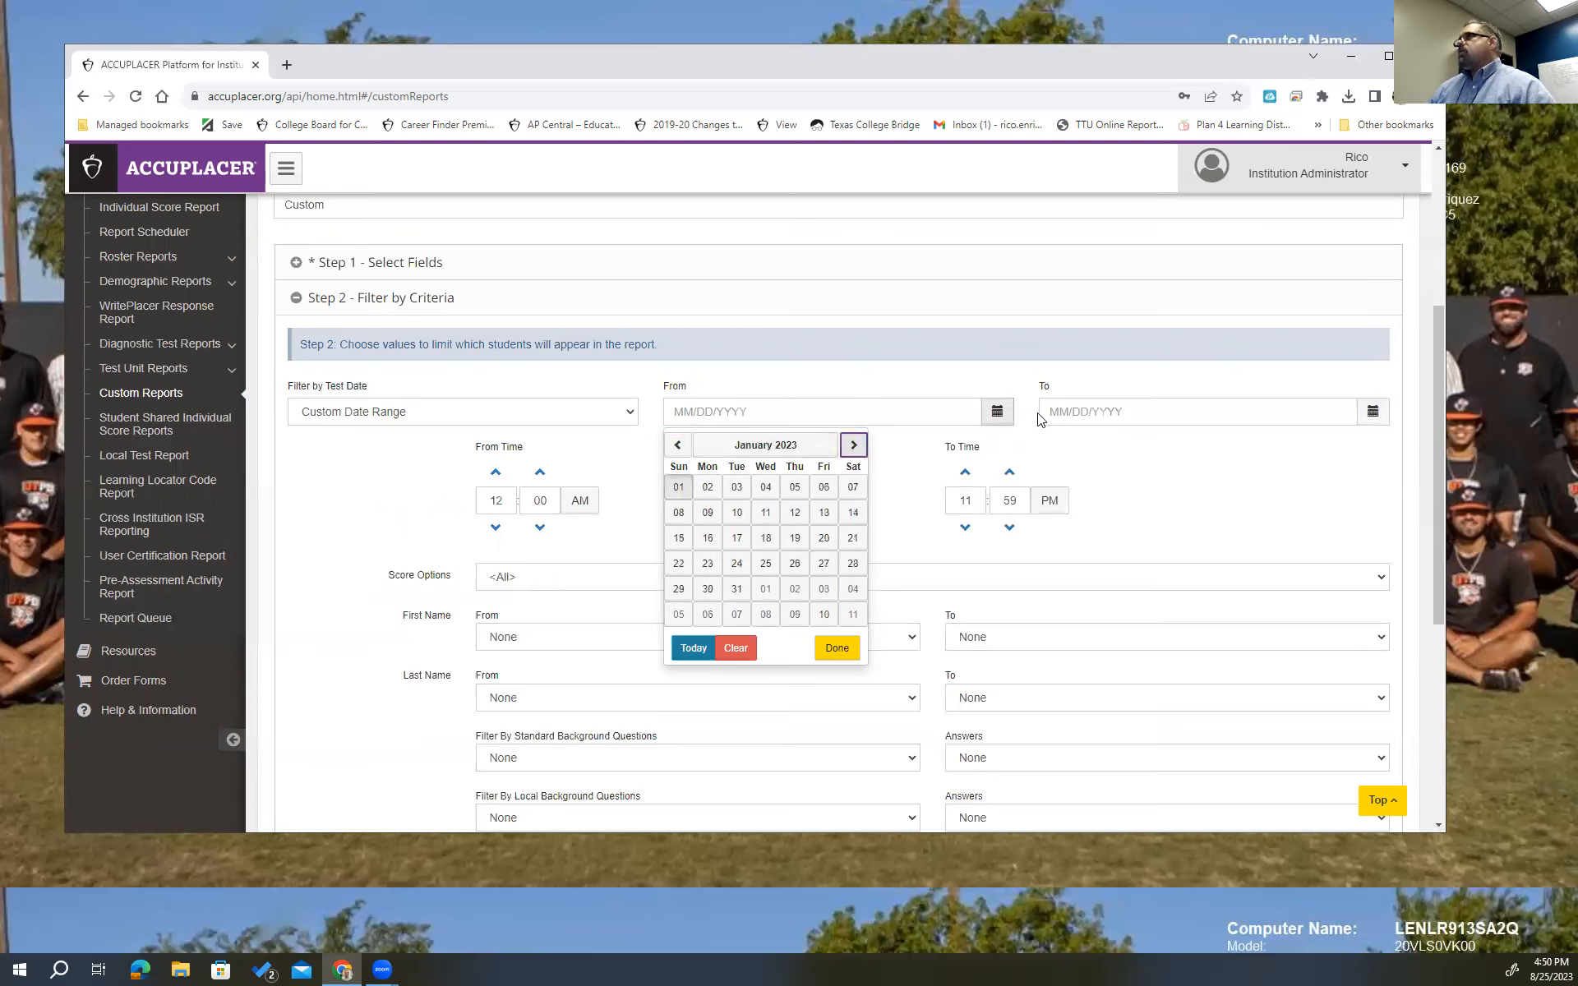
{"action": "left_click", "coordinate": [711, 487]}
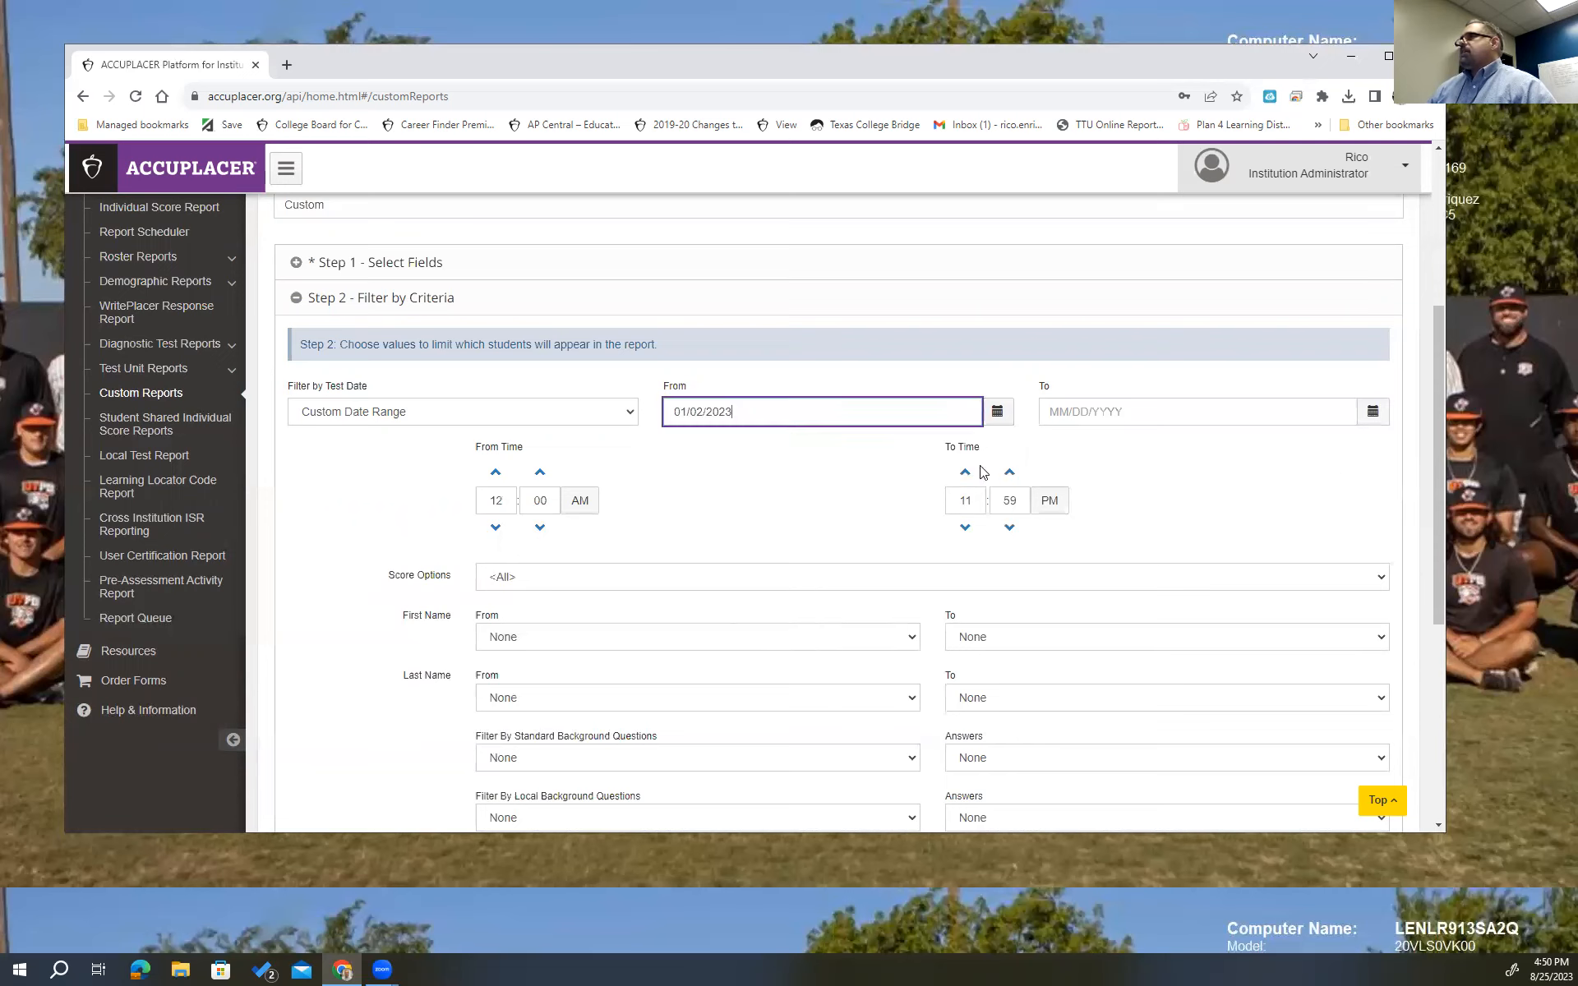
{"action": "left_click", "coordinate": [1370, 414]}
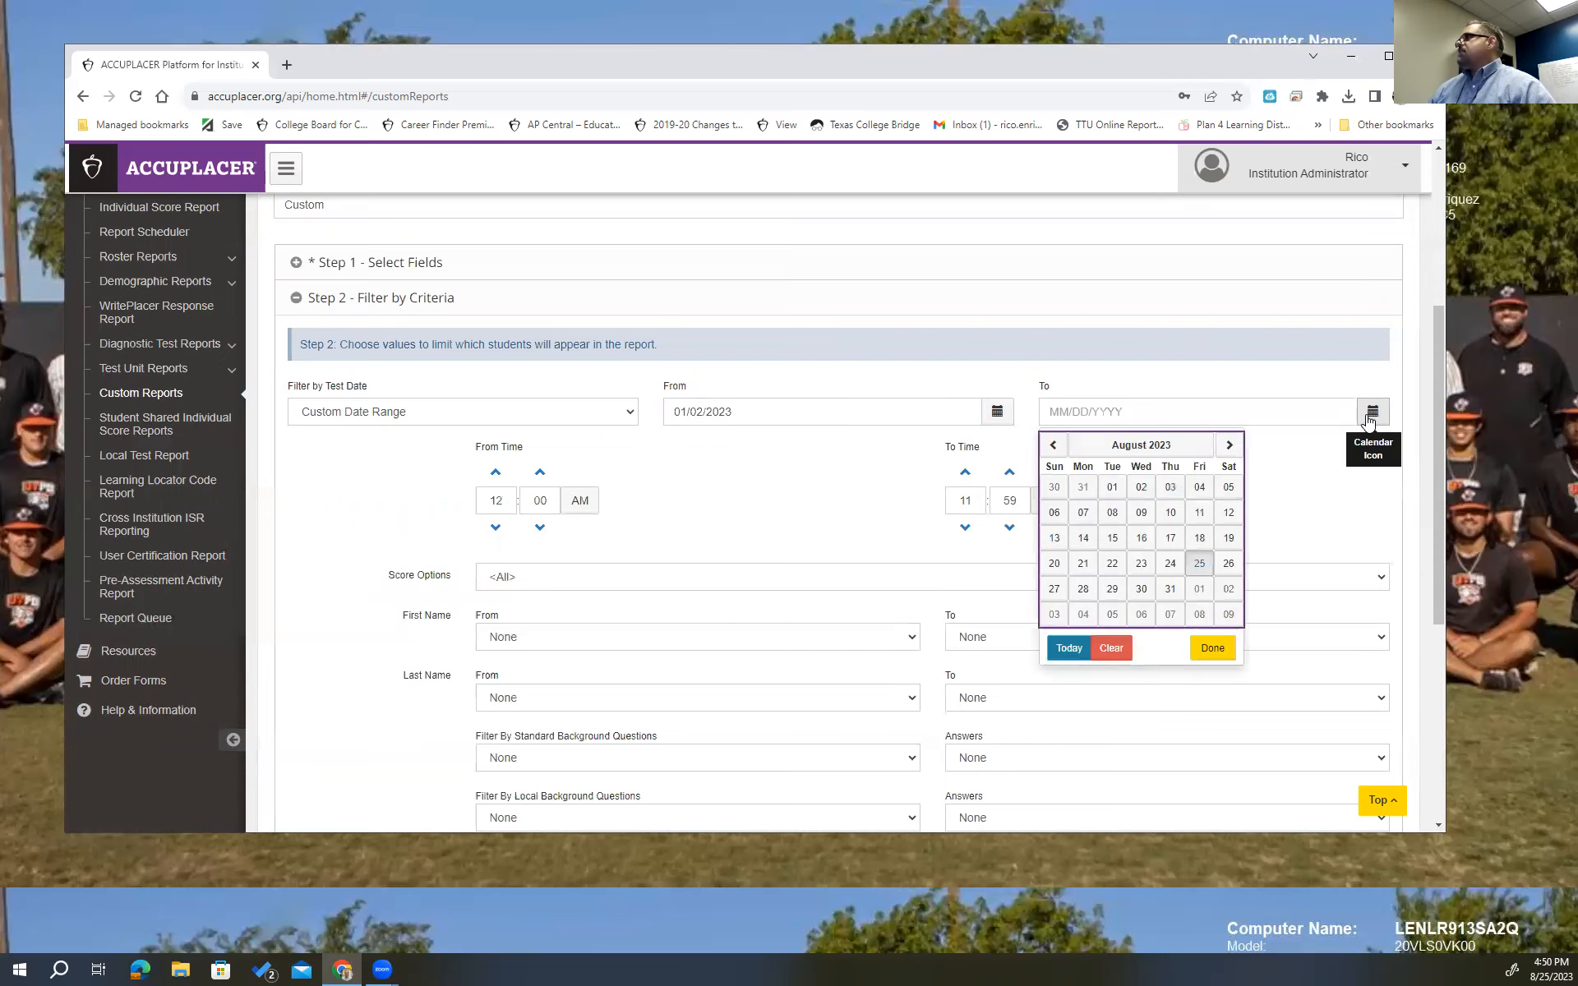
{"action": "left_click", "coordinate": [1202, 564]}
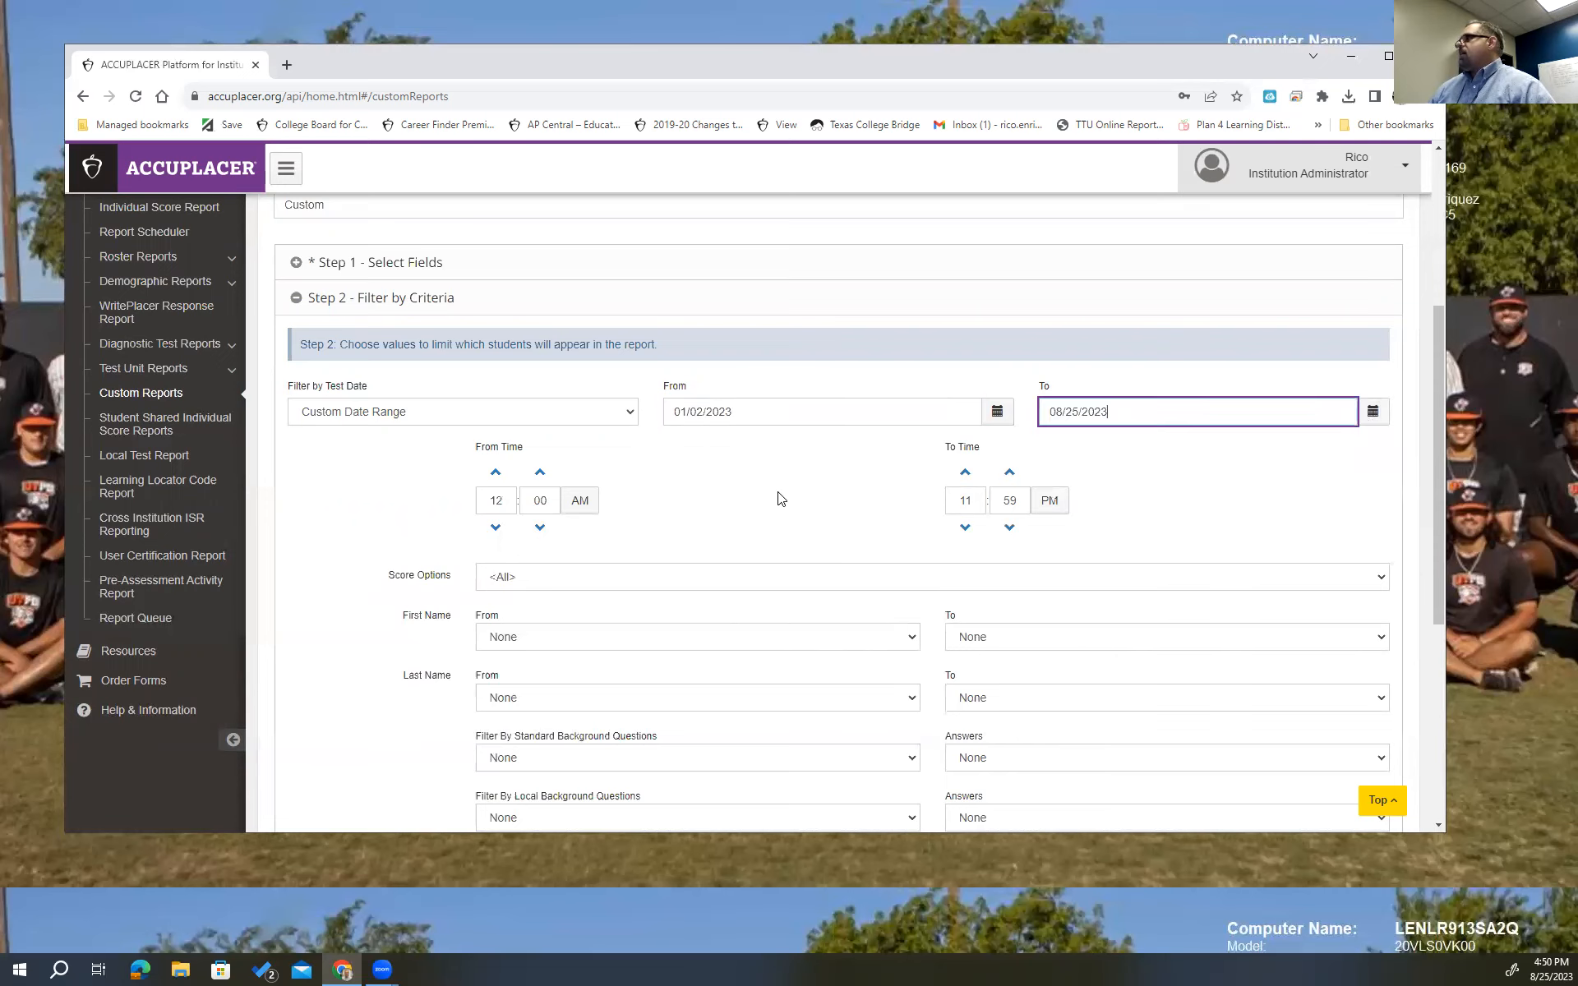
{"action": "scroll", "coordinate": [780, 499], "scroll_direction": "down", "scroll_amount": 1}
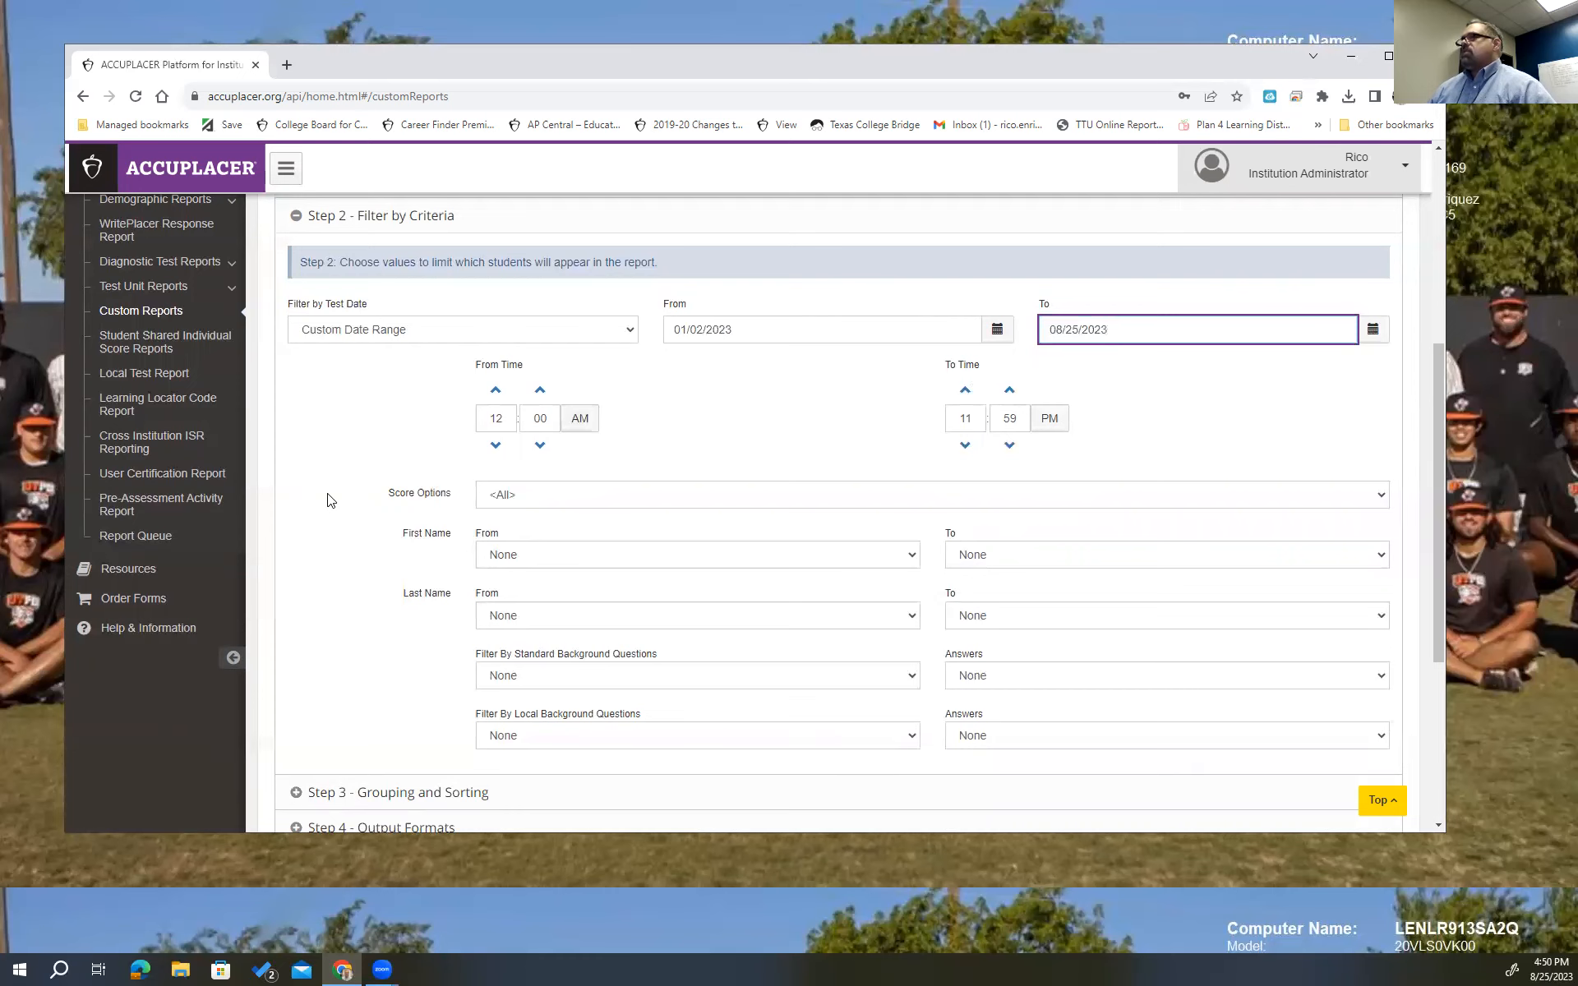
{"action": "scroll", "coordinate": [327, 498], "scroll_direction": "down", "scroll_amount": 1}
{"action": "scroll", "coordinate": [853, 437], "scroll_direction": "down", "scroll_amount": 1}
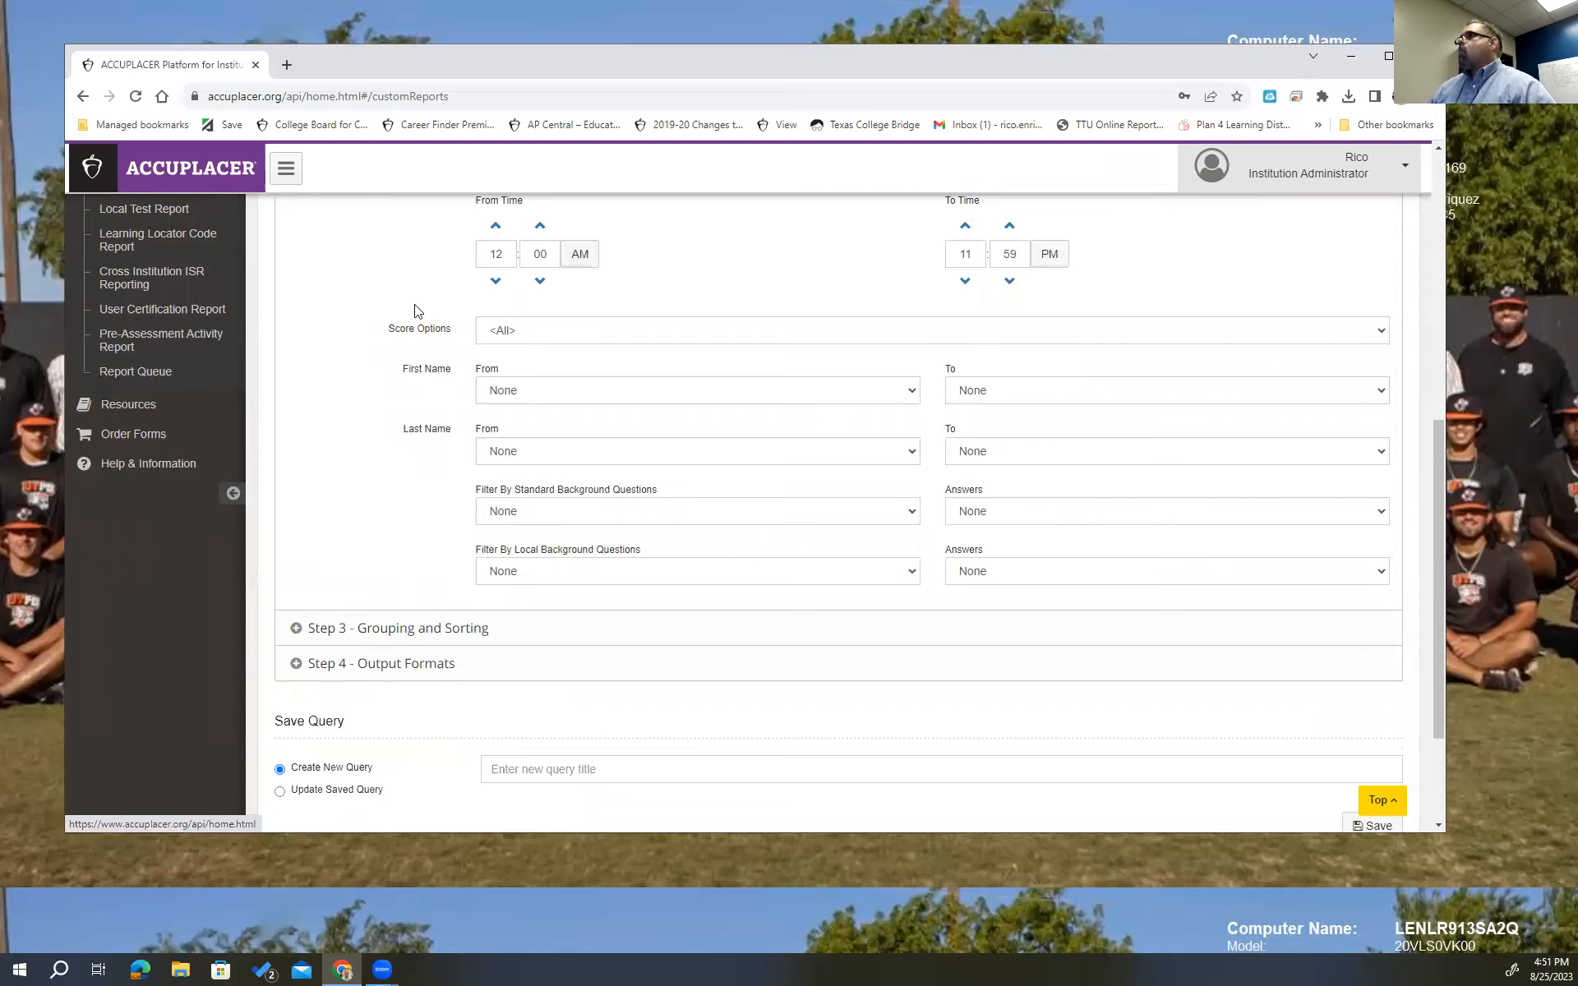
{"action": "left_click", "coordinate": [1288, 330]}
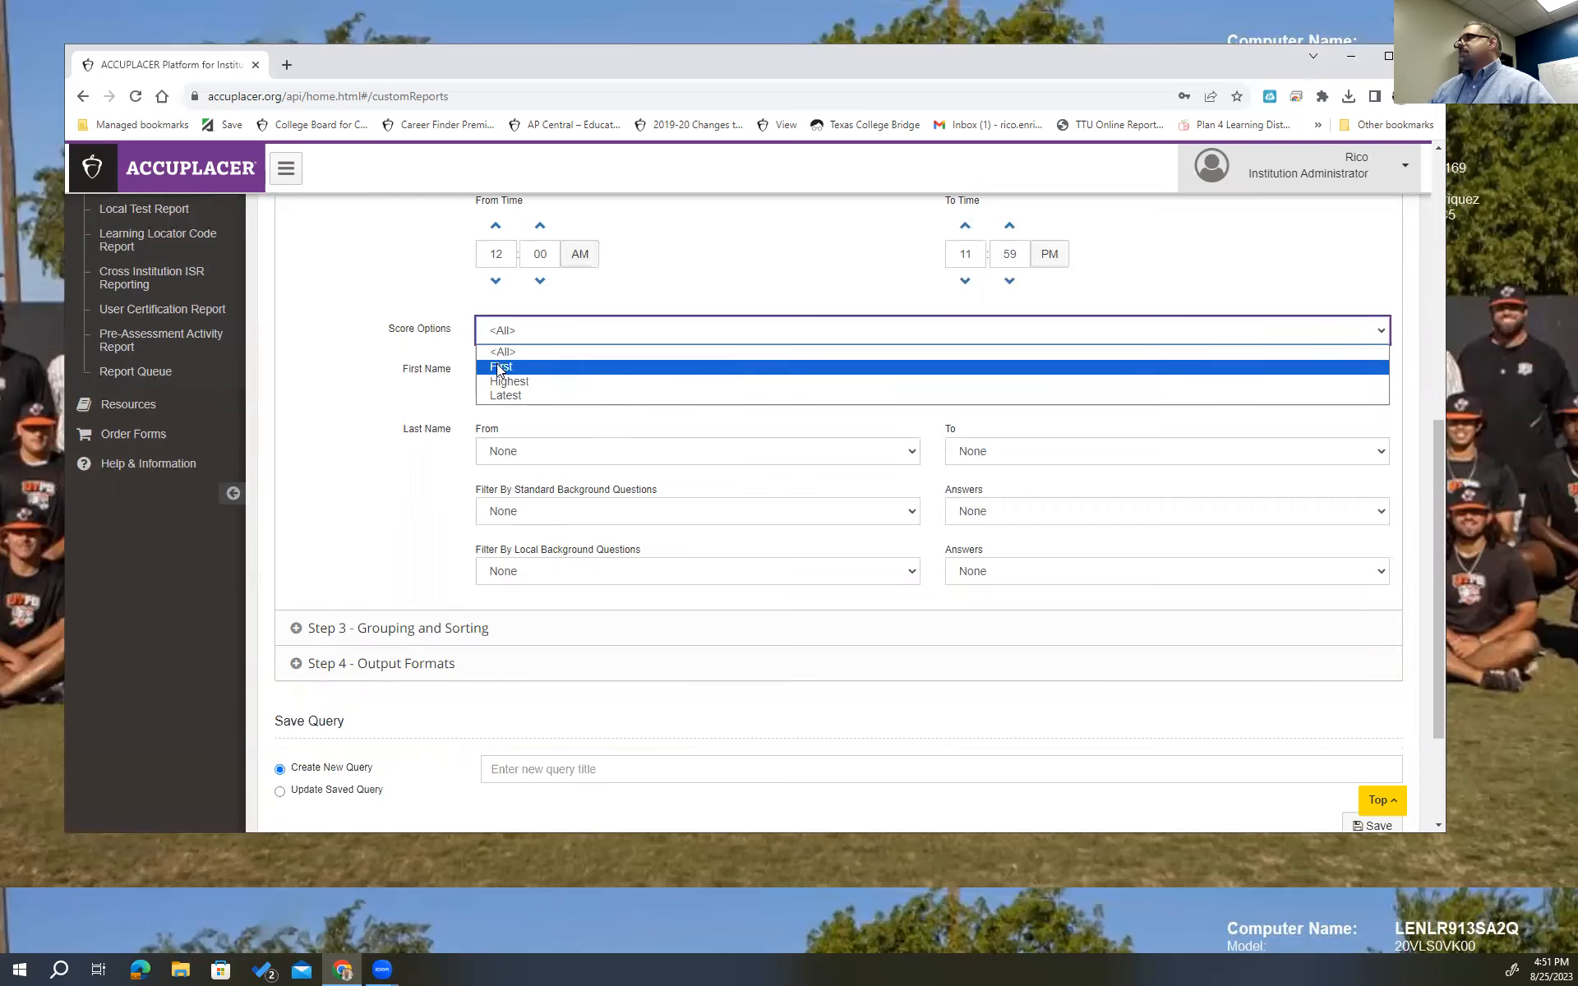
{"action": "left_click", "coordinate": [331, 362]}
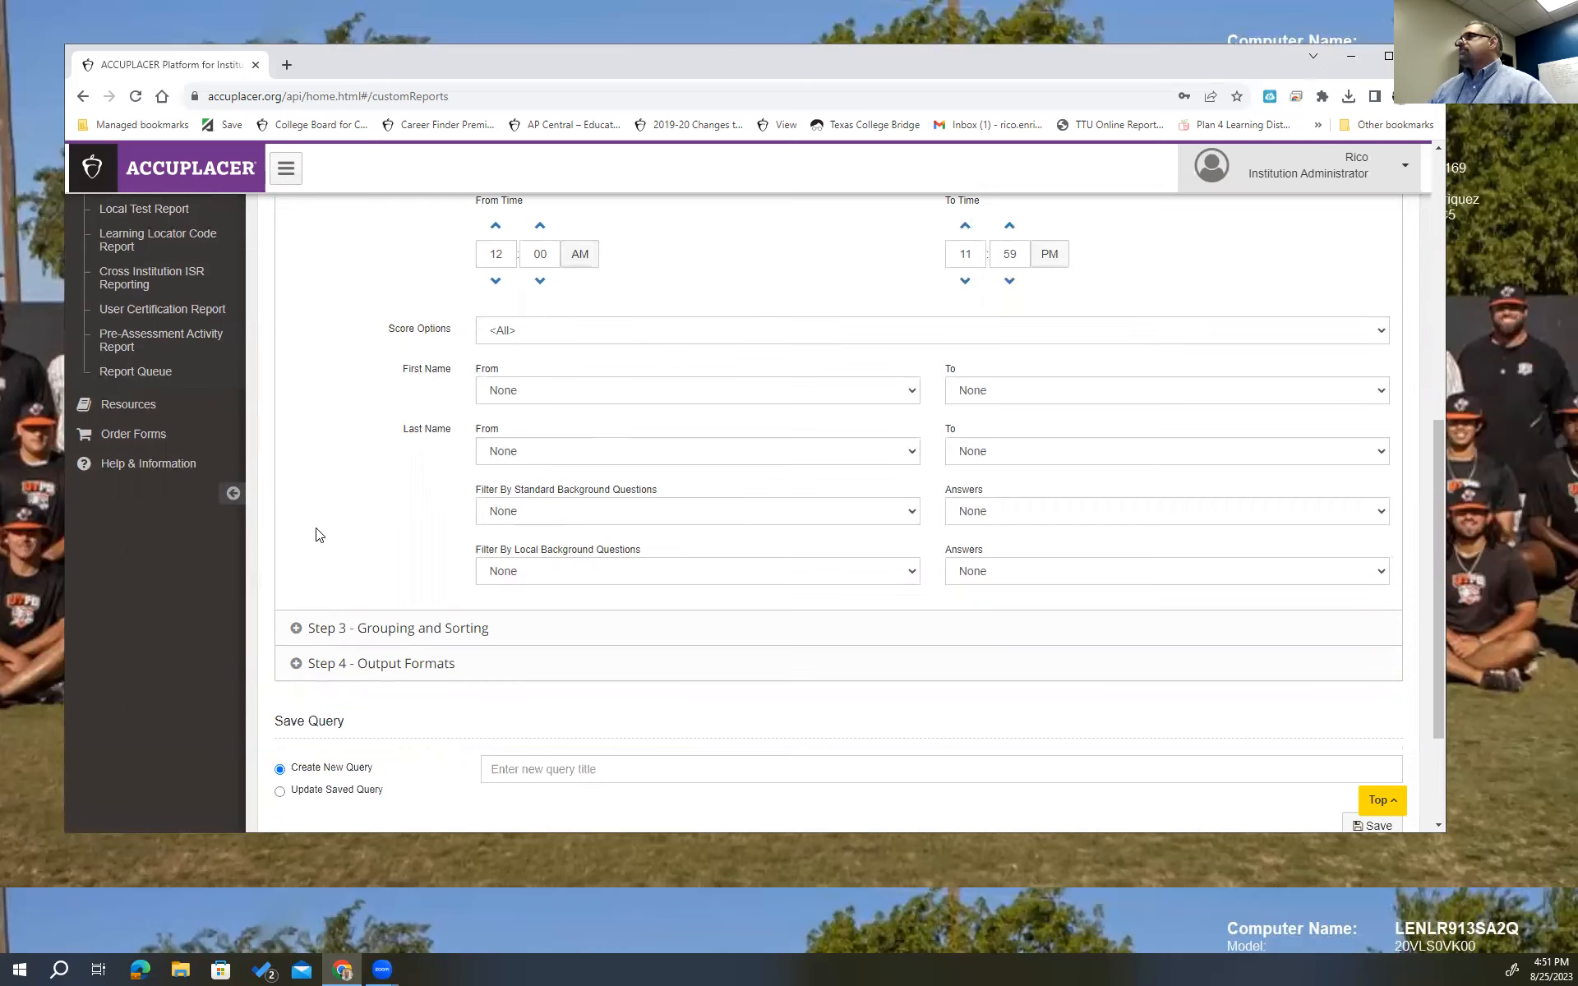
Expand Step 3, leave sorting and grouping at None, and expand Step 4 - Output Formats.
{"action": "left_click", "coordinate": [296, 630]}
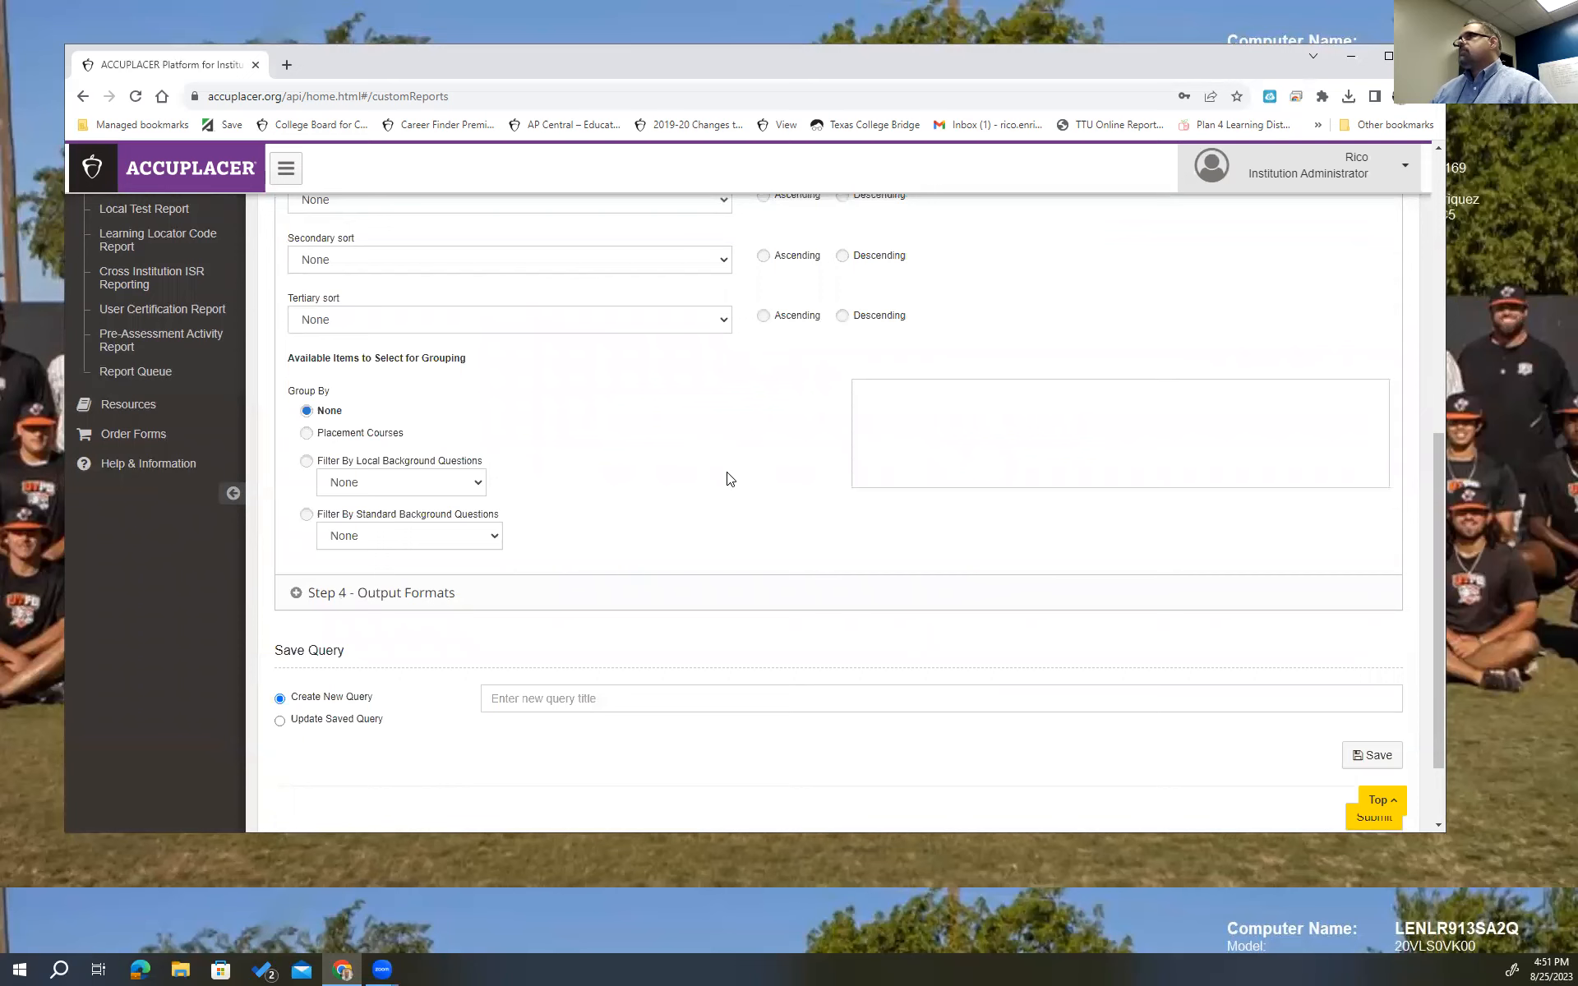
{"action": "scroll", "coordinate": [728, 480], "scroll_direction": "up", "scroll_amount": 3}
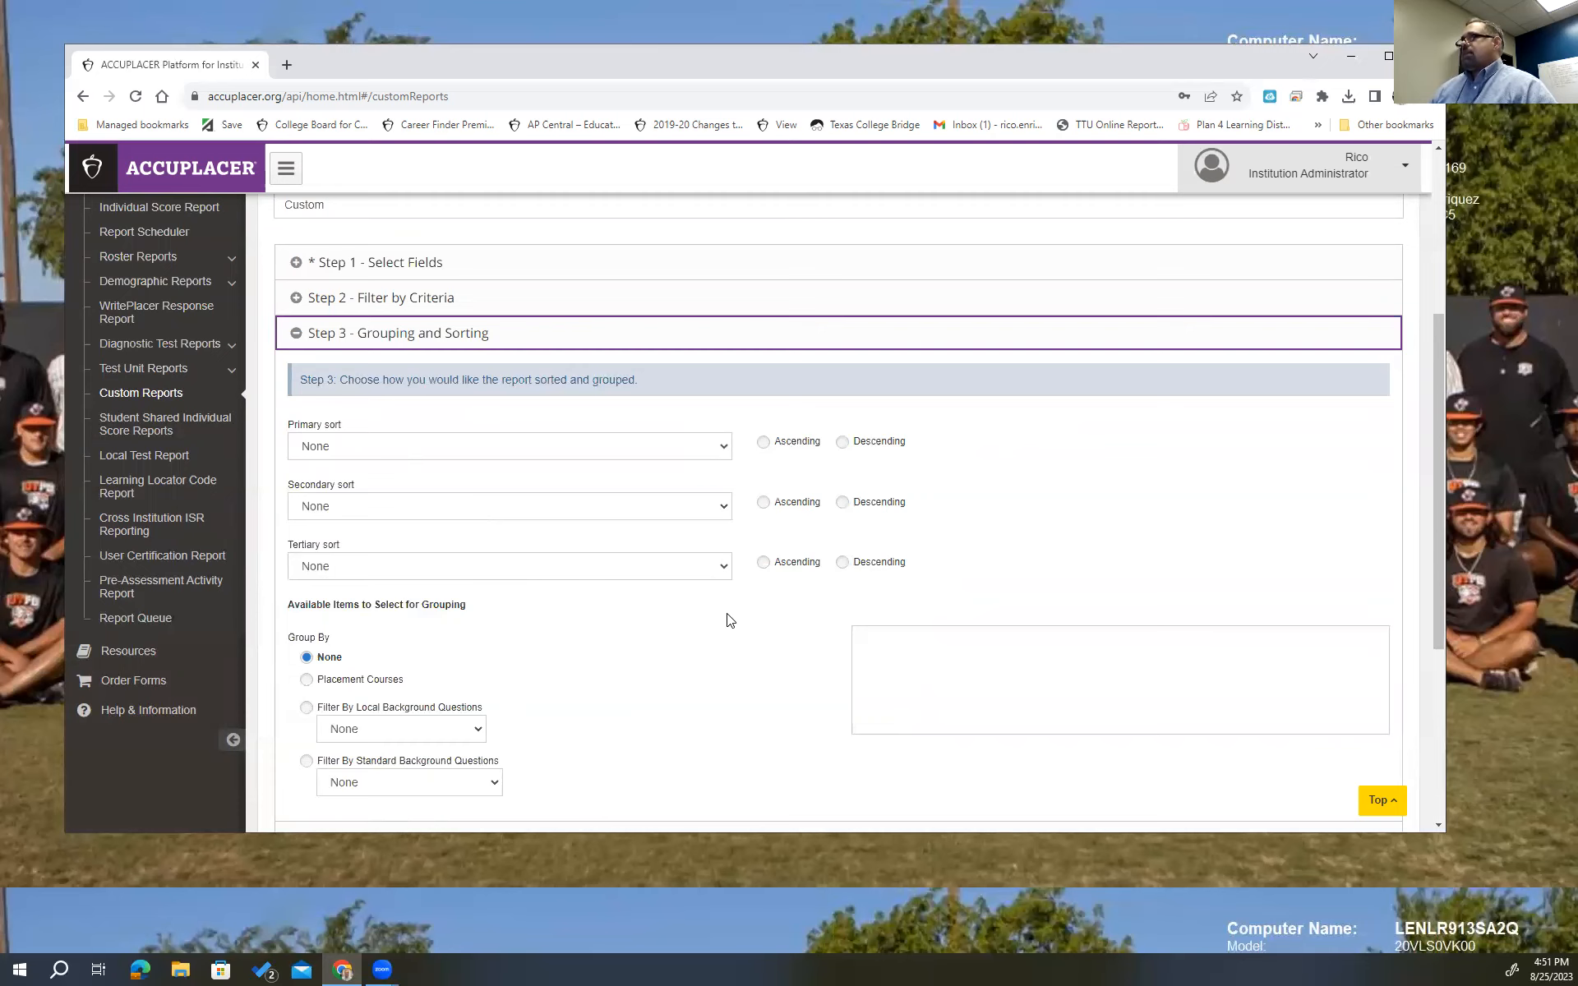
{"action": "scroll", "coordinate": [727, 620], "scroll_direction": "down", "scroll_amount": 2}
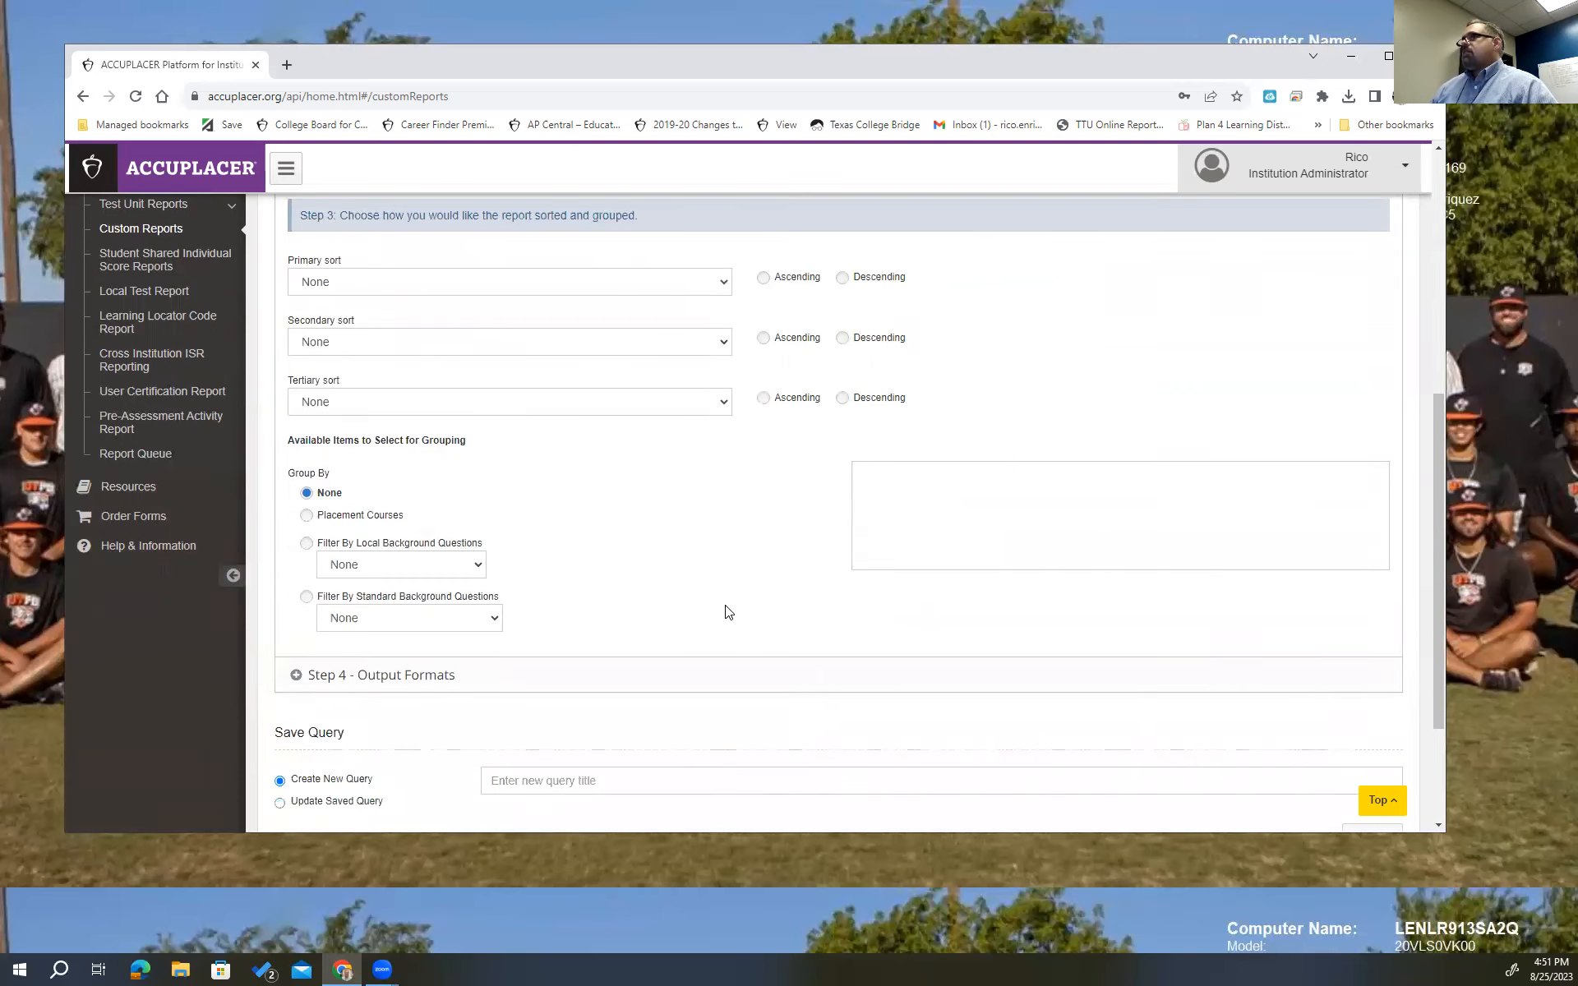
{"action": "scroll", "coordinate": [718, 515], "scroll_direction": "down", "scroll_amount": 2}
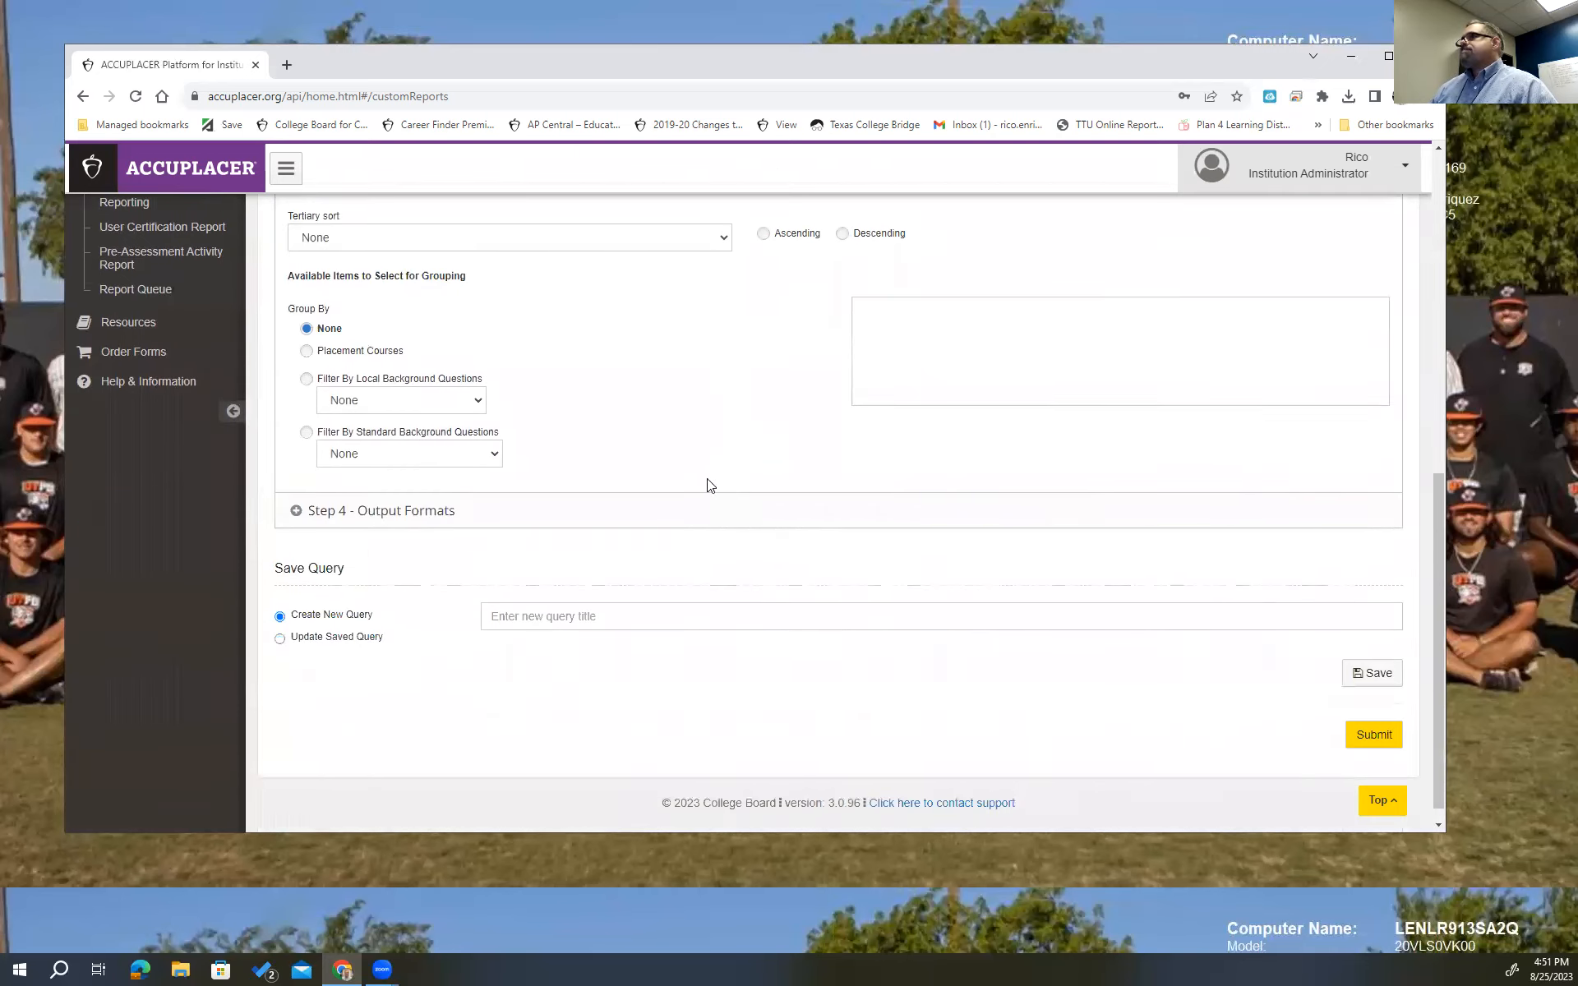
{"action": "left_click", "coordinate": [325, 516]}
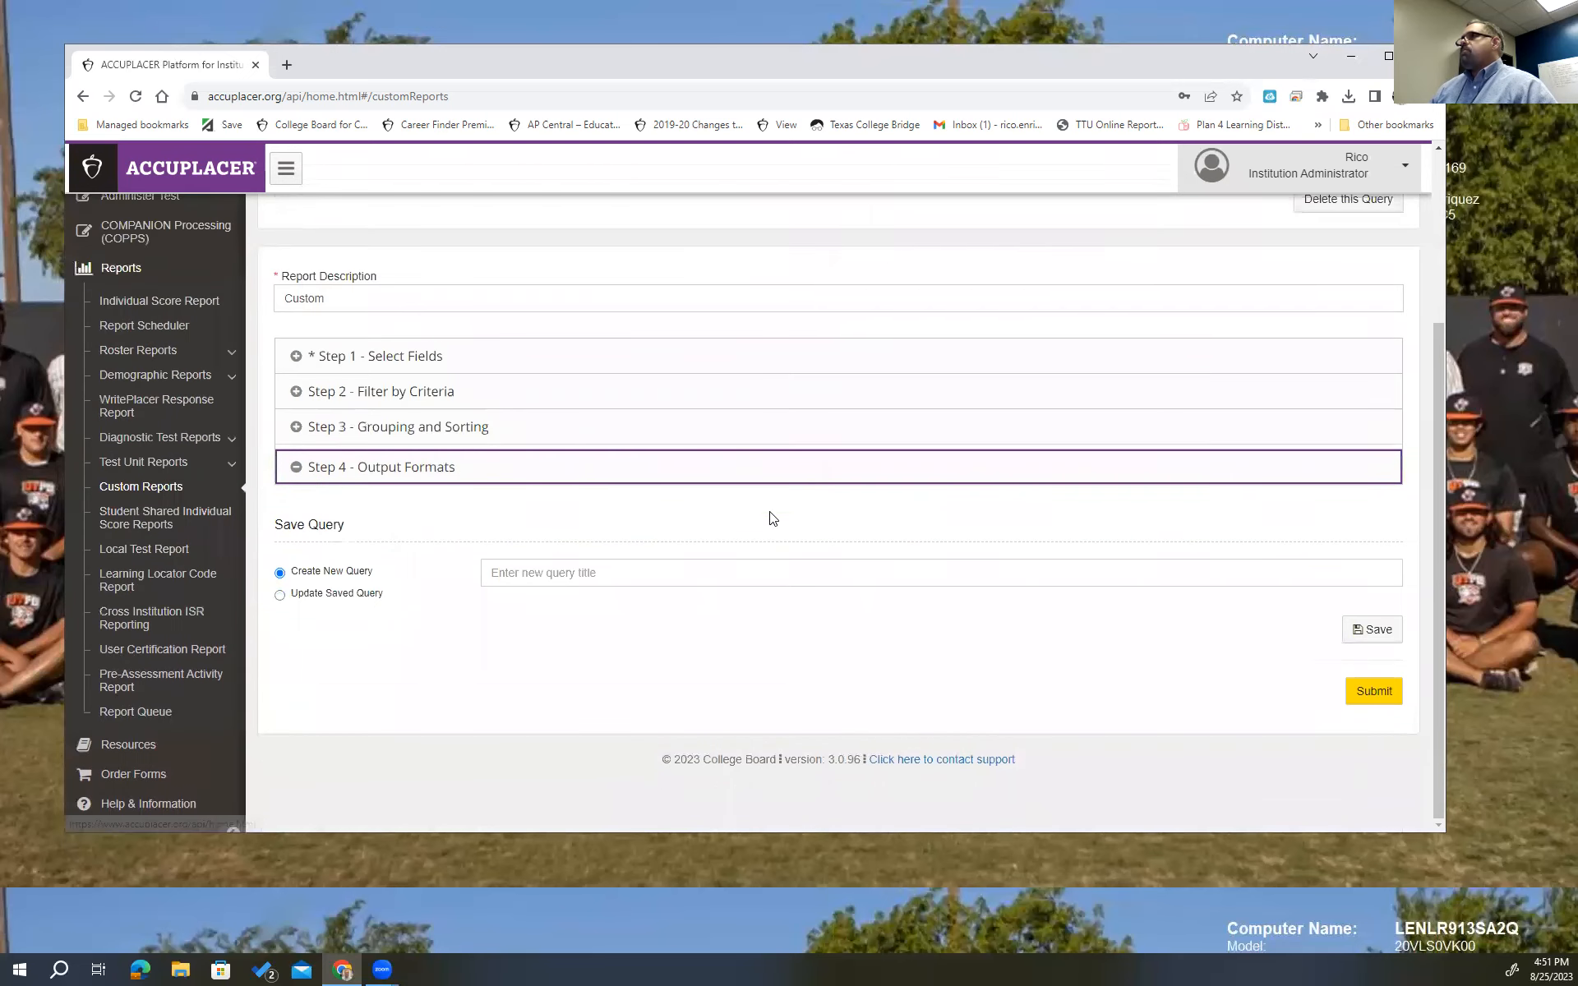
Set 'Include header in output file?' to Yes in Step 4.
{"action": "scroll", "coordinate": [1130, 600], "scroll_direction": "down", "scroll_amount": 2}
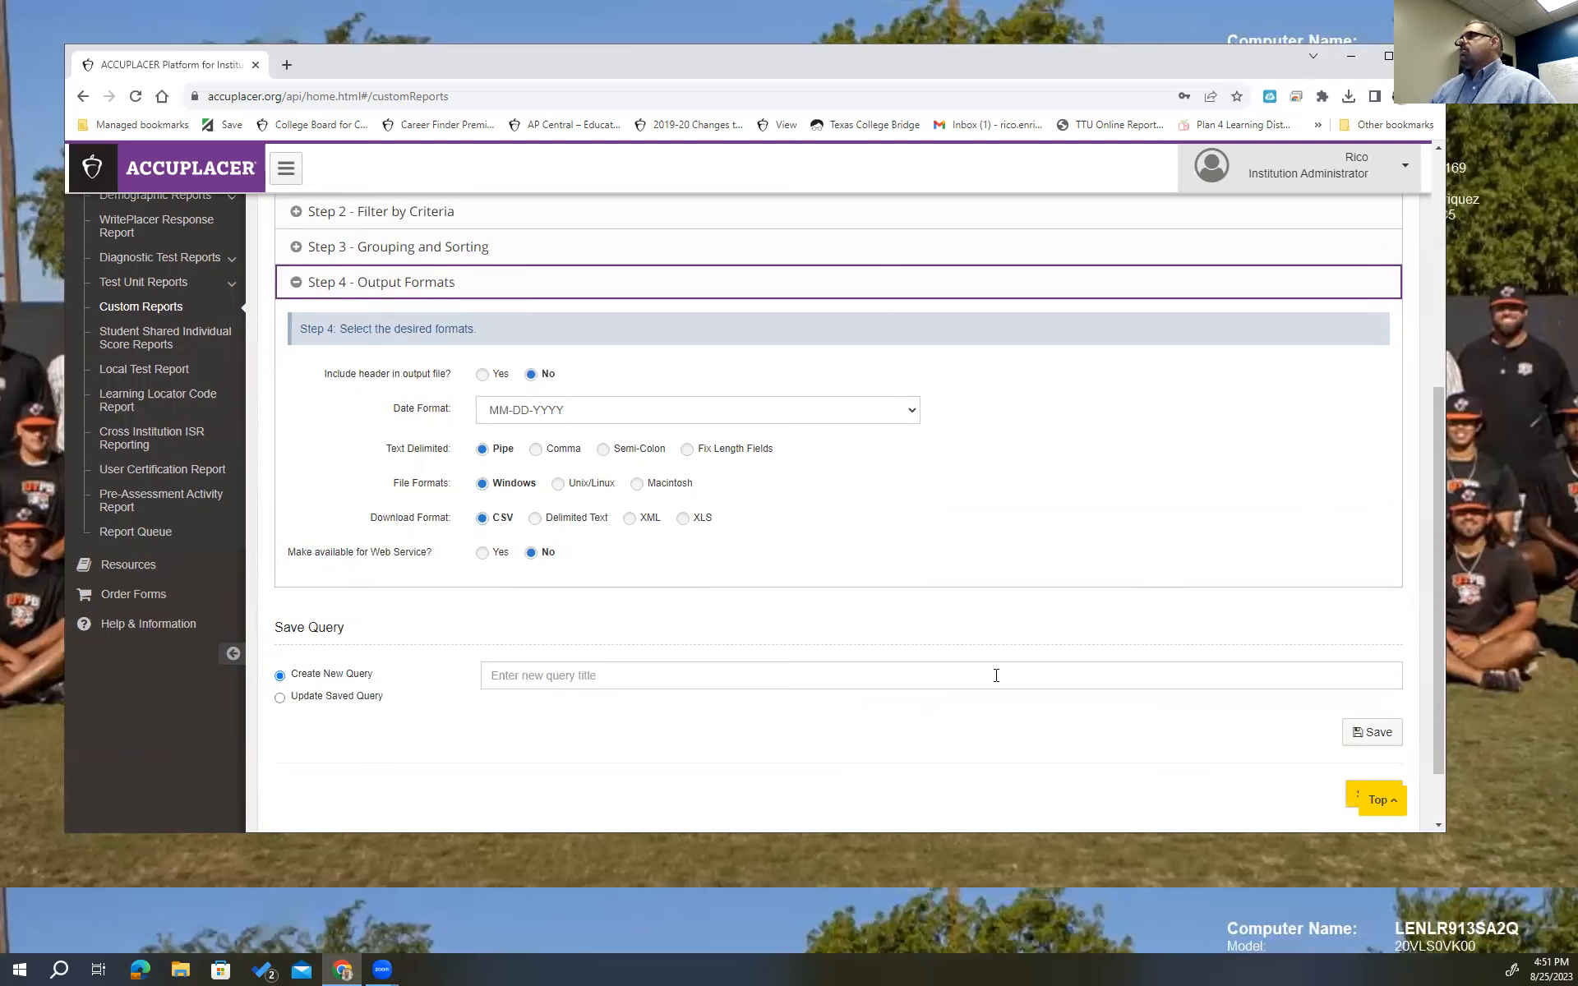
{"action": "left_click", "coordinate": [483, 375]}
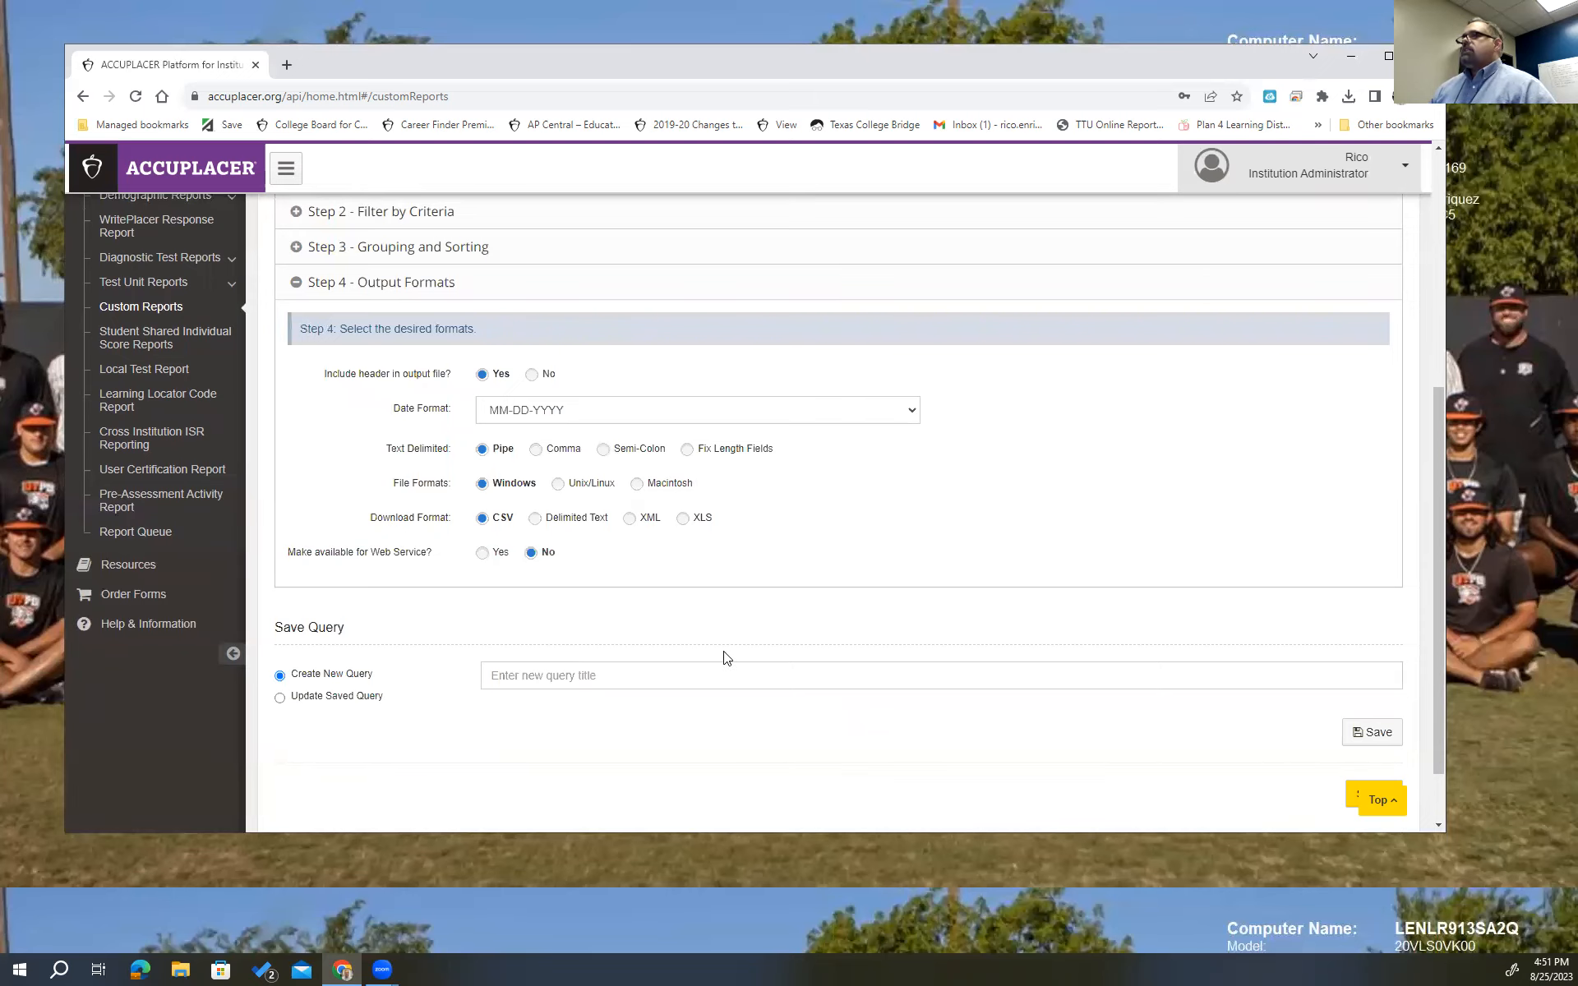
{"action": "scroll", "coordinate": [1089, 459], "scroll_direction": "down", "scroll_amount": 1}
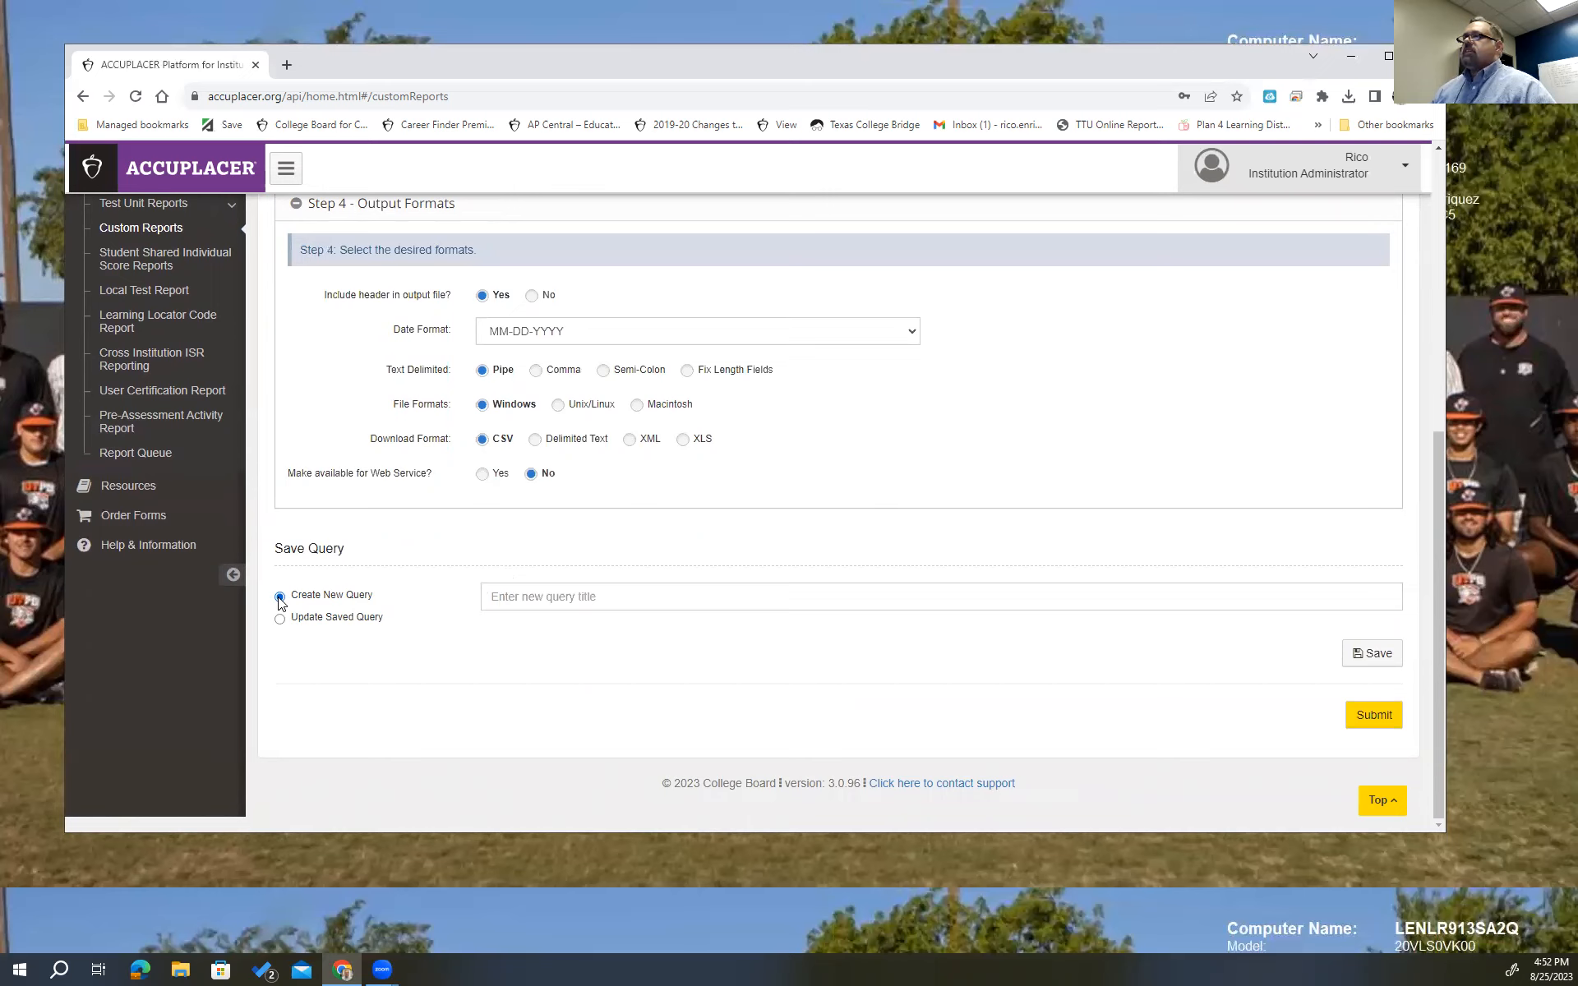
Title the new query 'General Query test' and save it.
{"action": "left_click", "coordinate": [532, 595]}
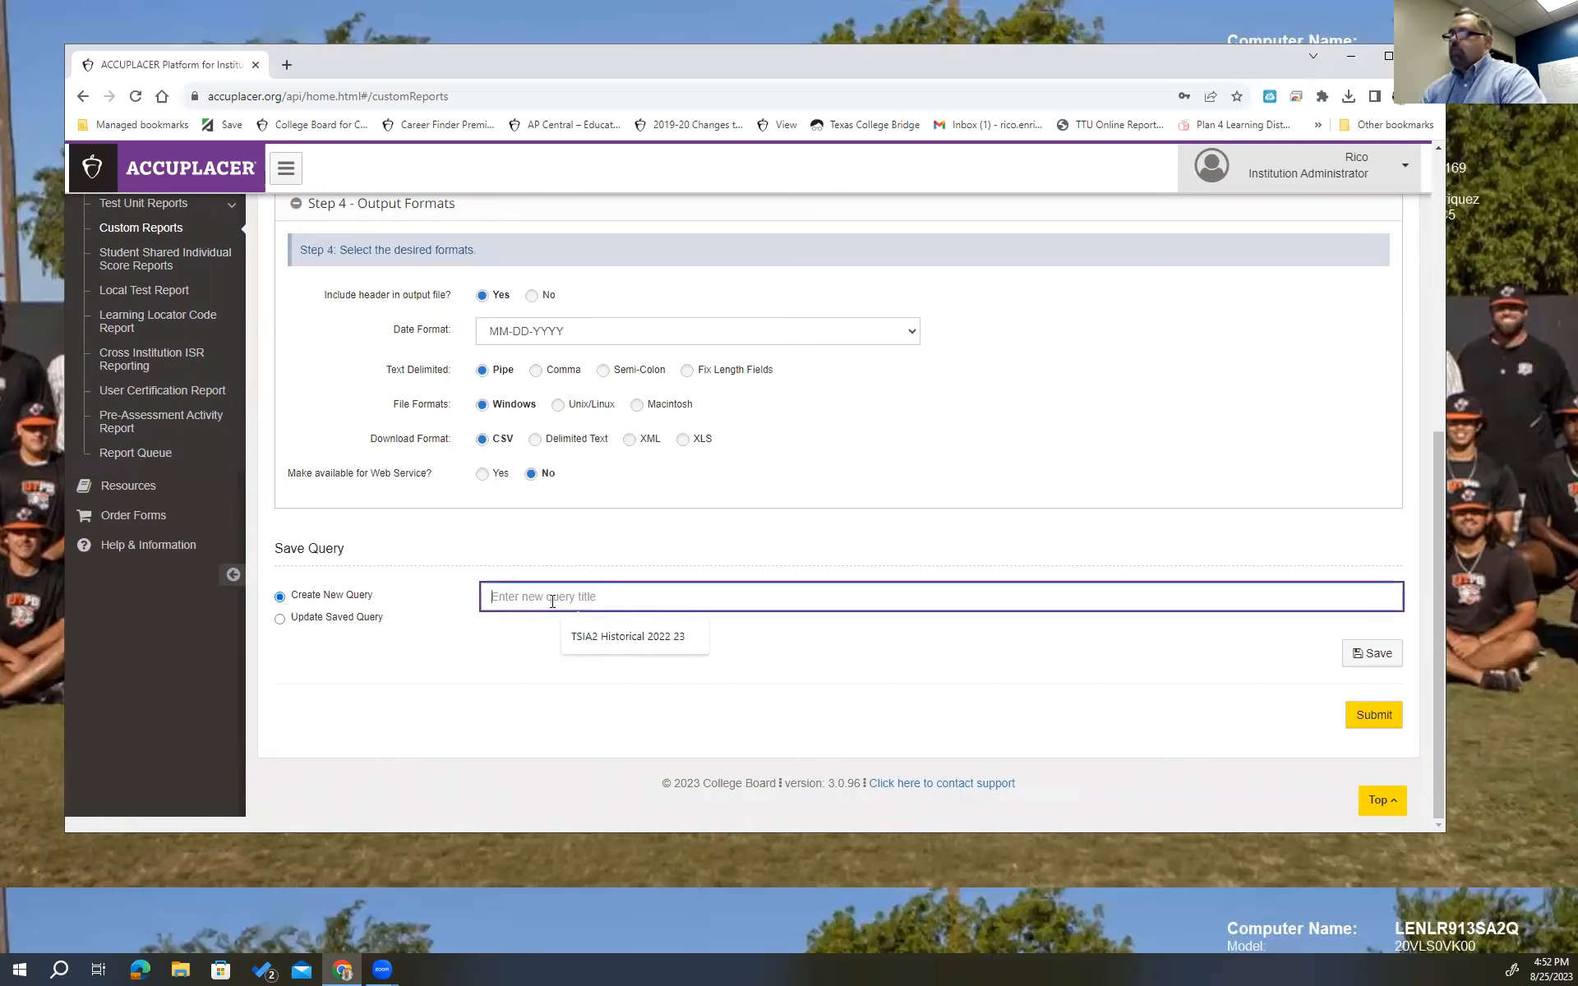
{"action": "type", "text": "General Query test"}
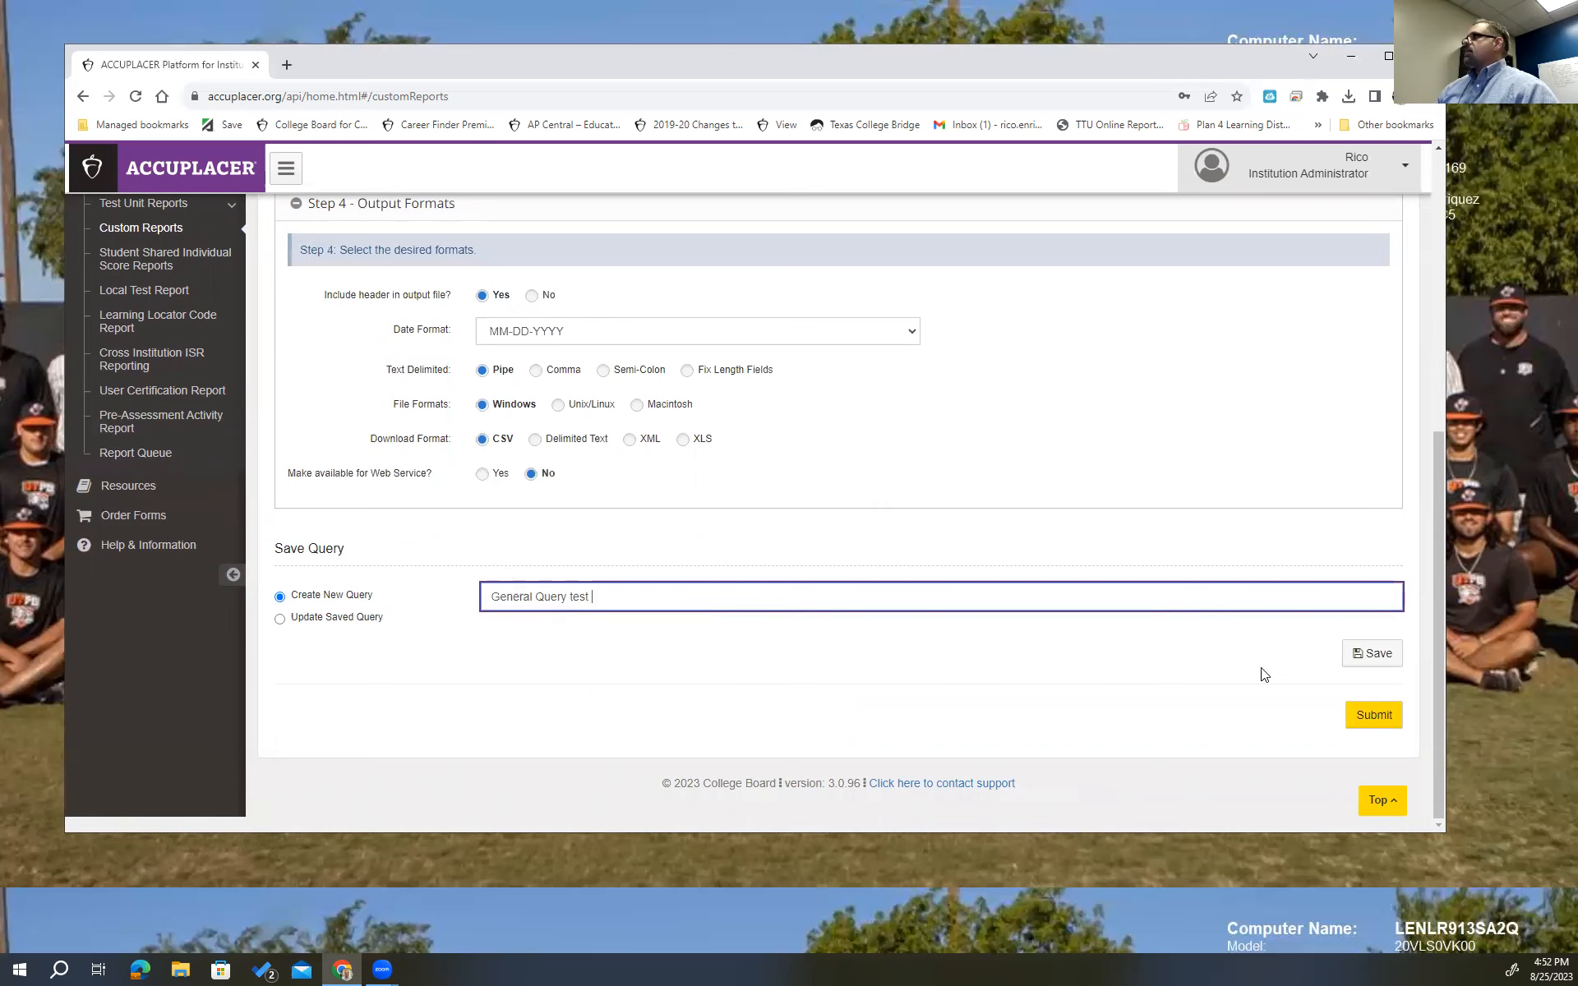
{"action": "left_click", "coordinate": [1360, 653]}
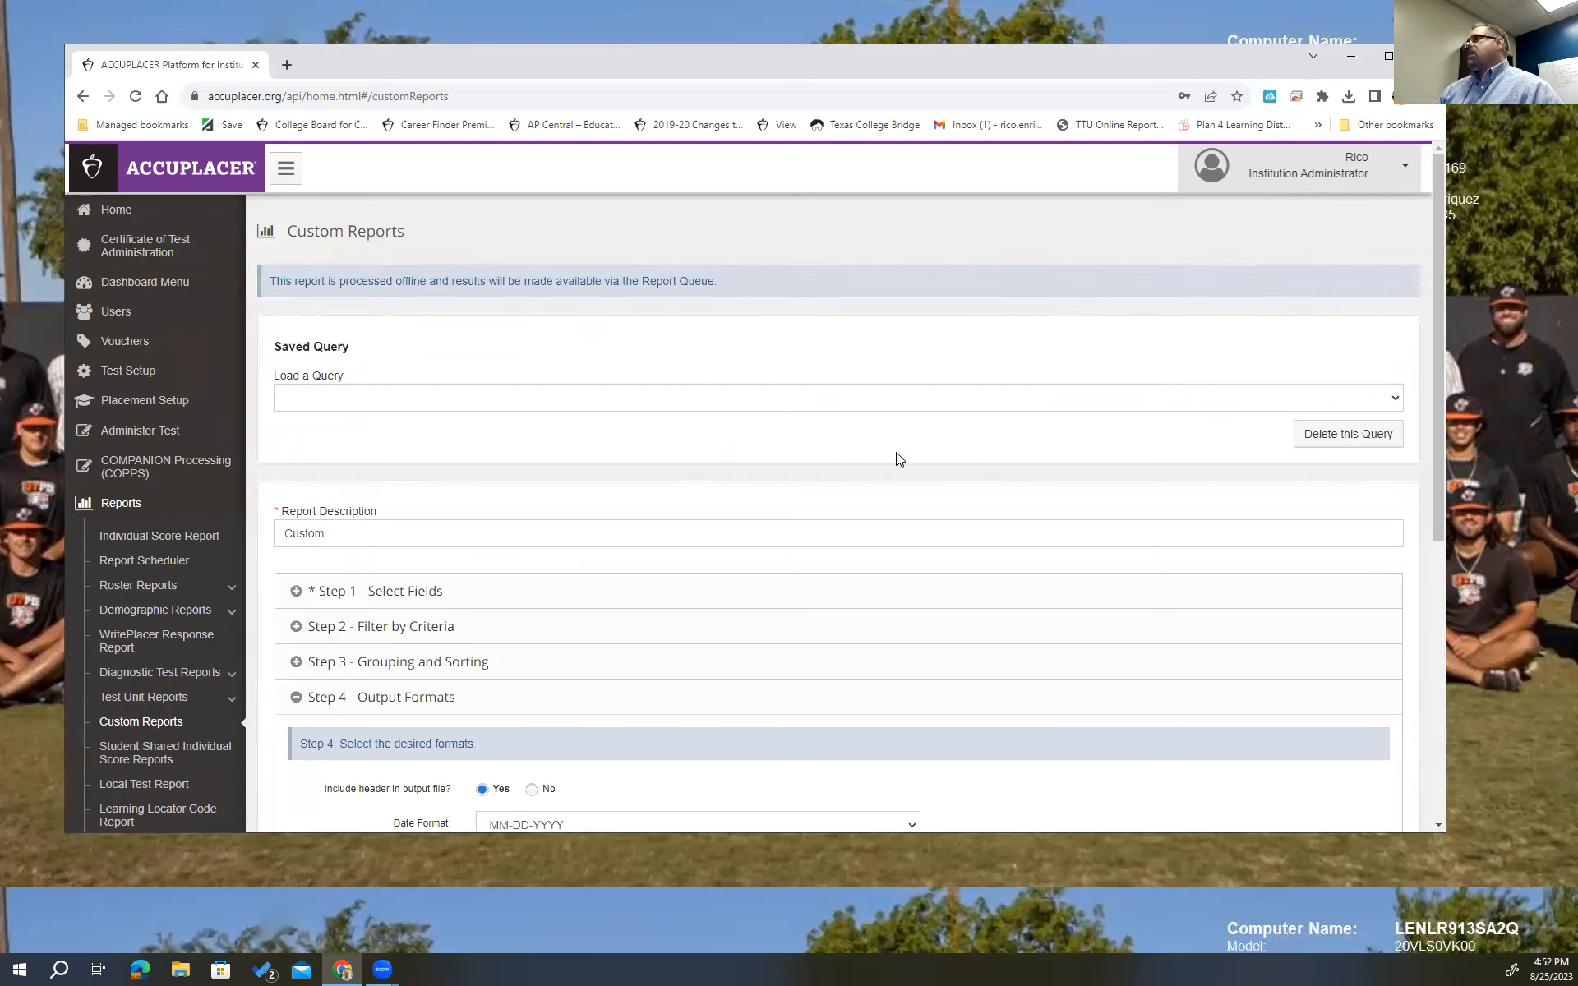
{"action": "scroll", "coordinate": [899, 458], "scroll_direction": "down", "scroll_amount": 5}
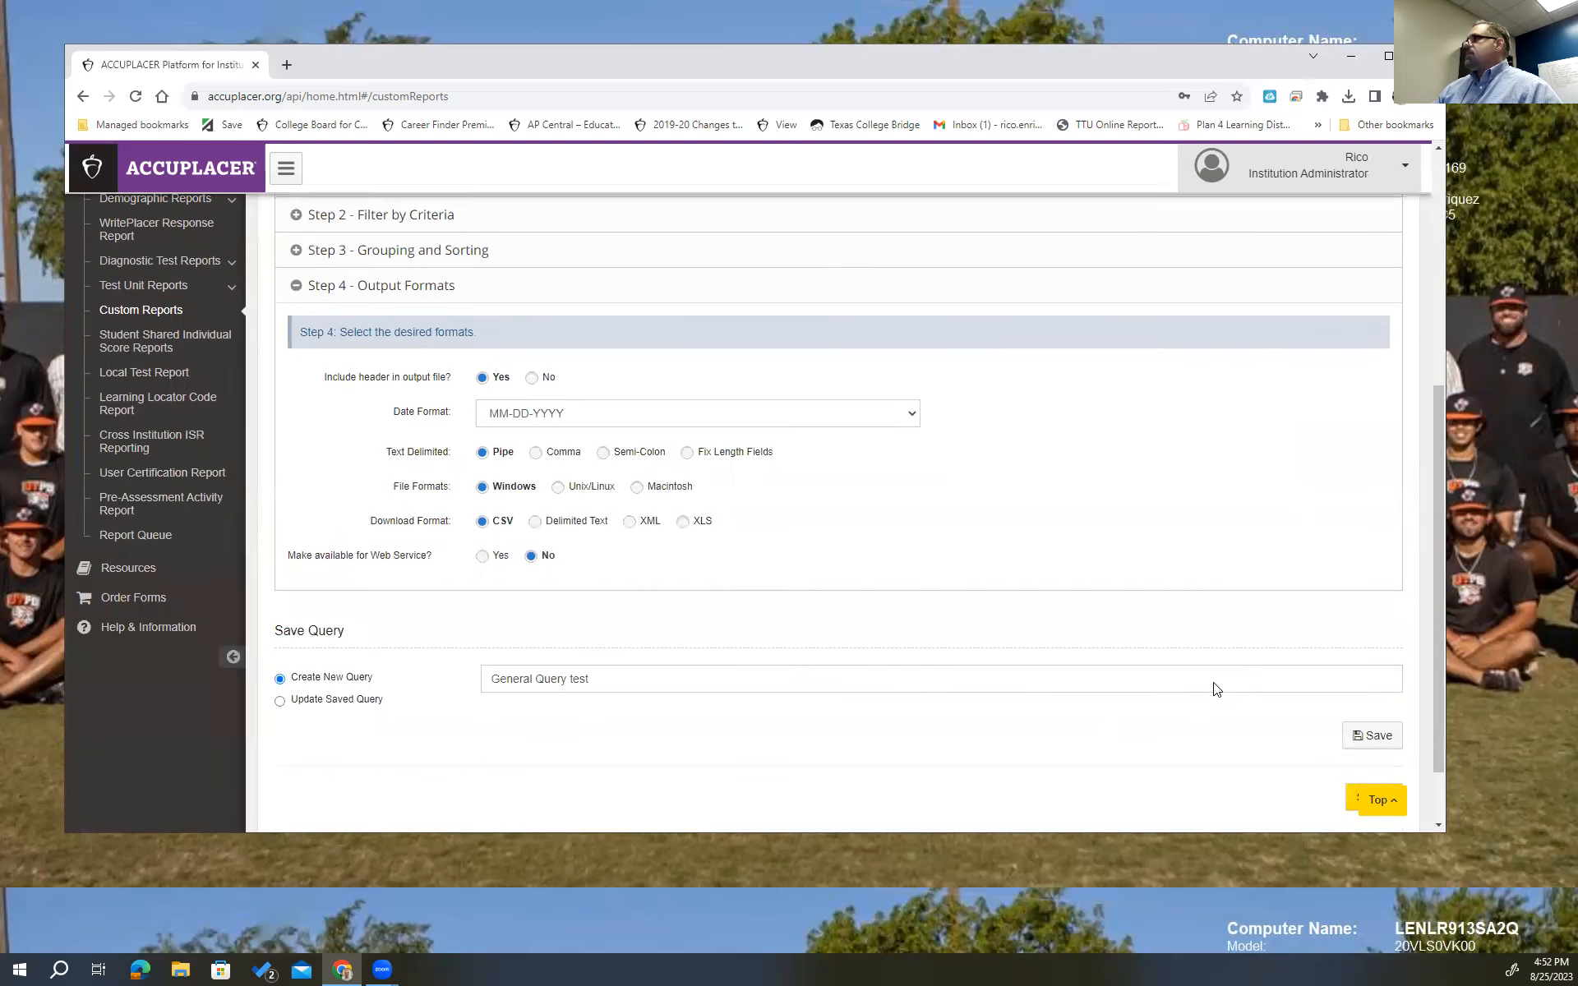
{"action": "scroll", "coordinate": [1220, 689], "scroll_direction": "down", "scroll_amount": 1}
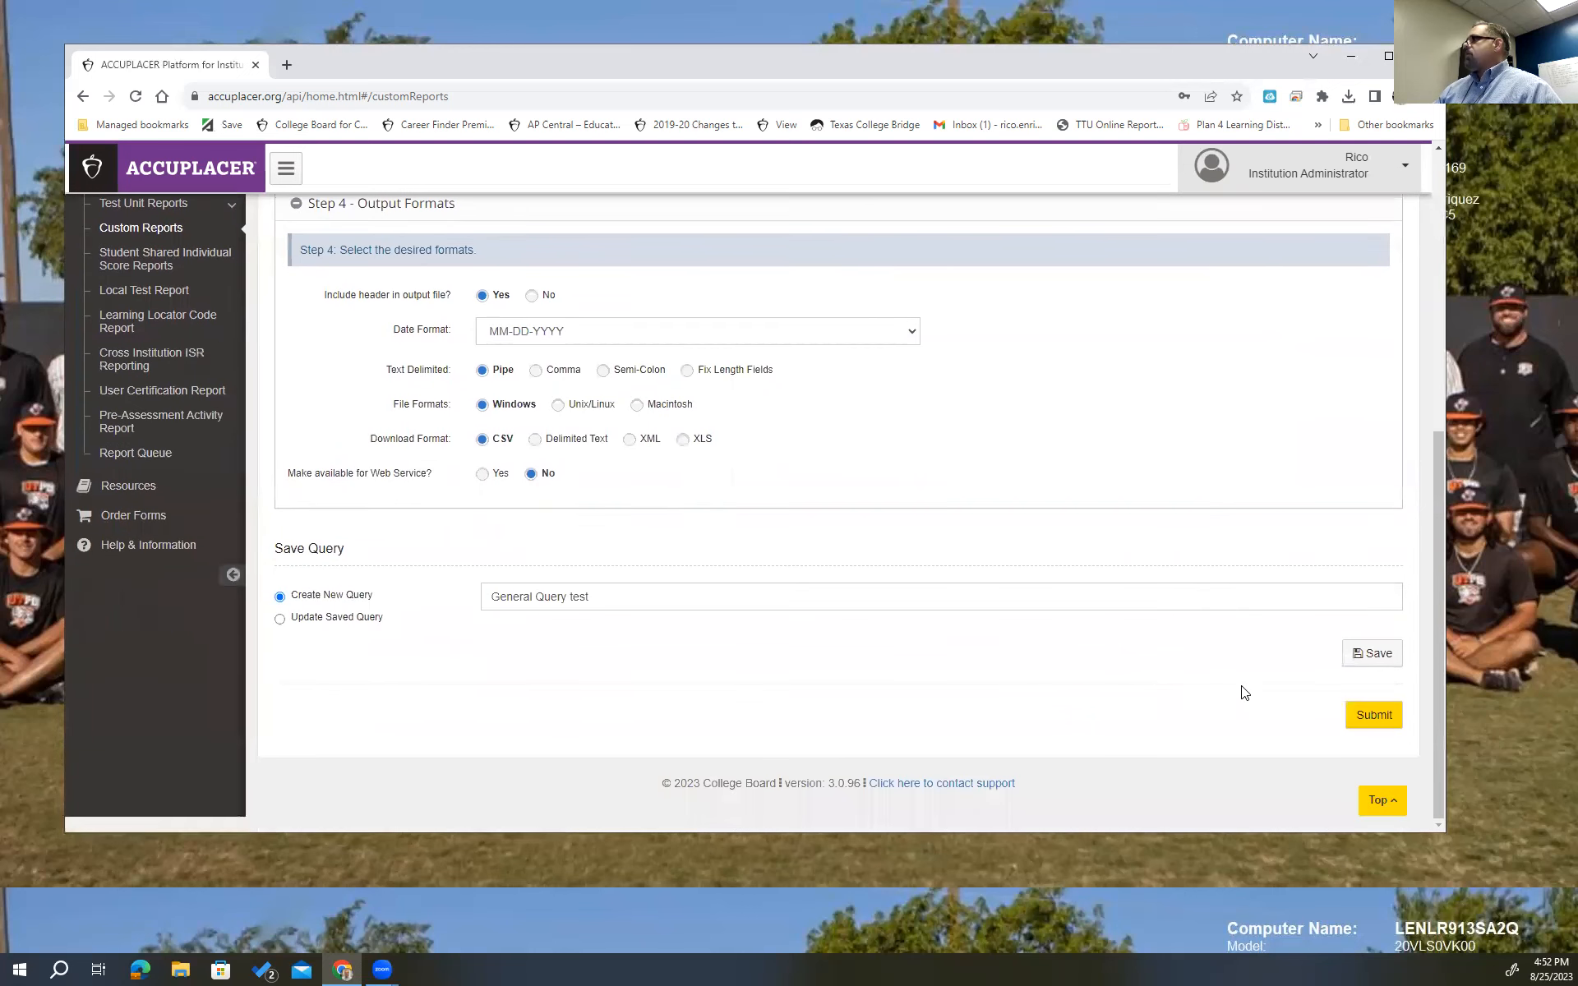
Submit the custom report, download its CSV file, and show Chrome's recent downloads.
{"action": "left_click", "coordinate": [1377, 716]}
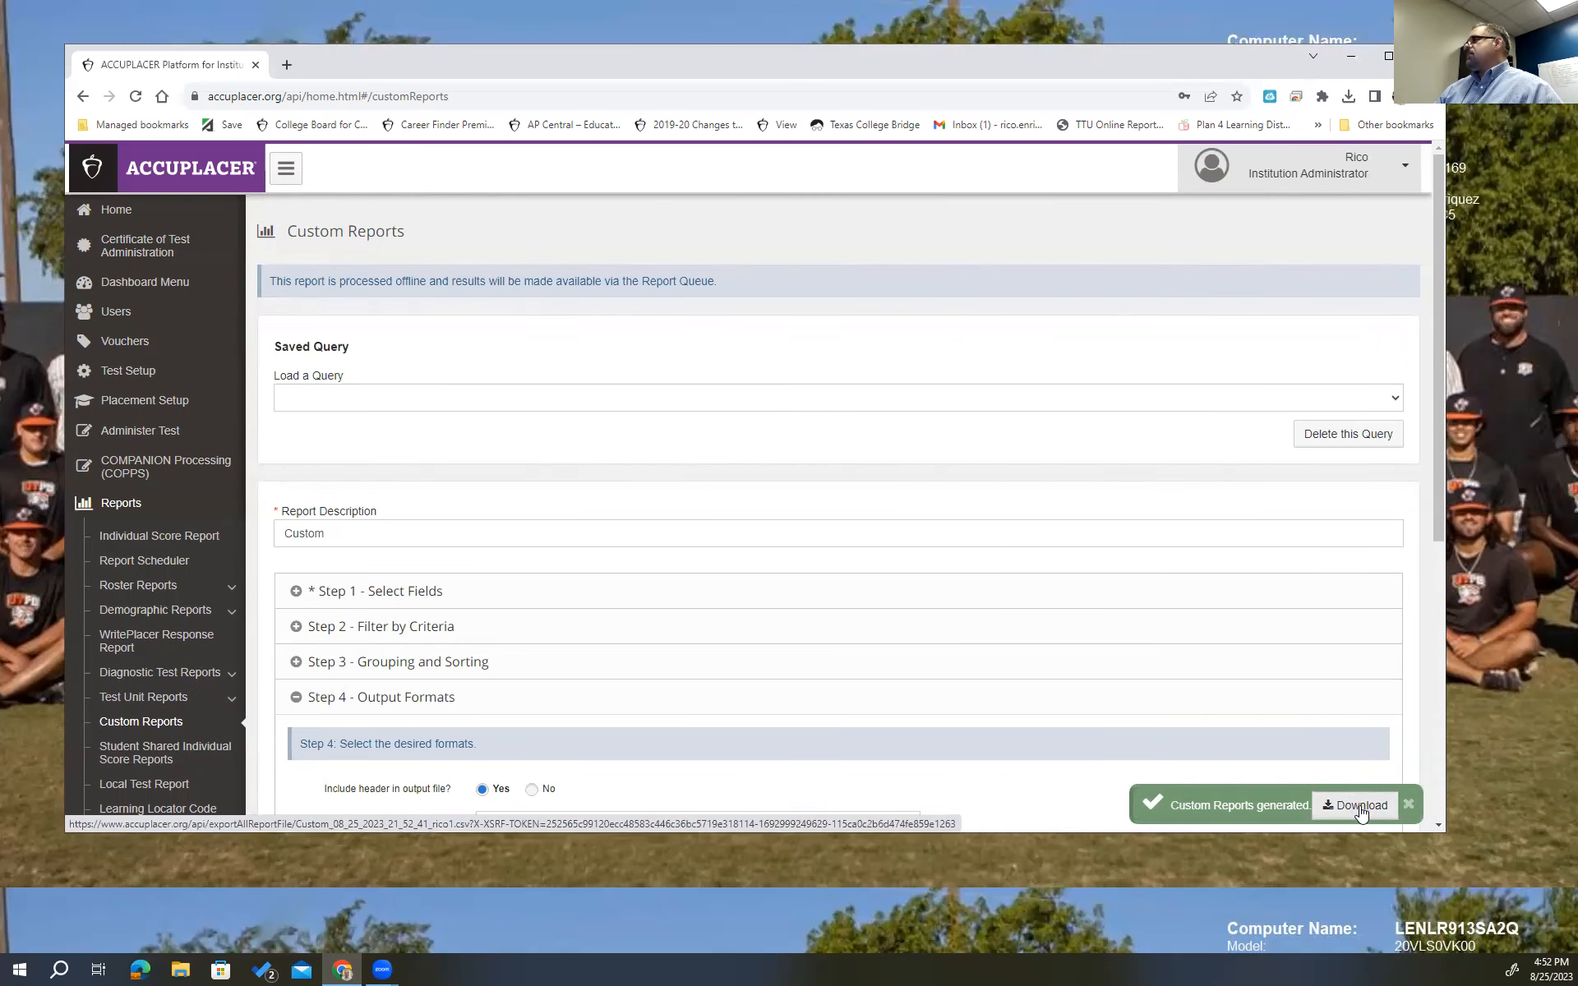
{"action": "left_click", "coordinate": [1360, 810]}
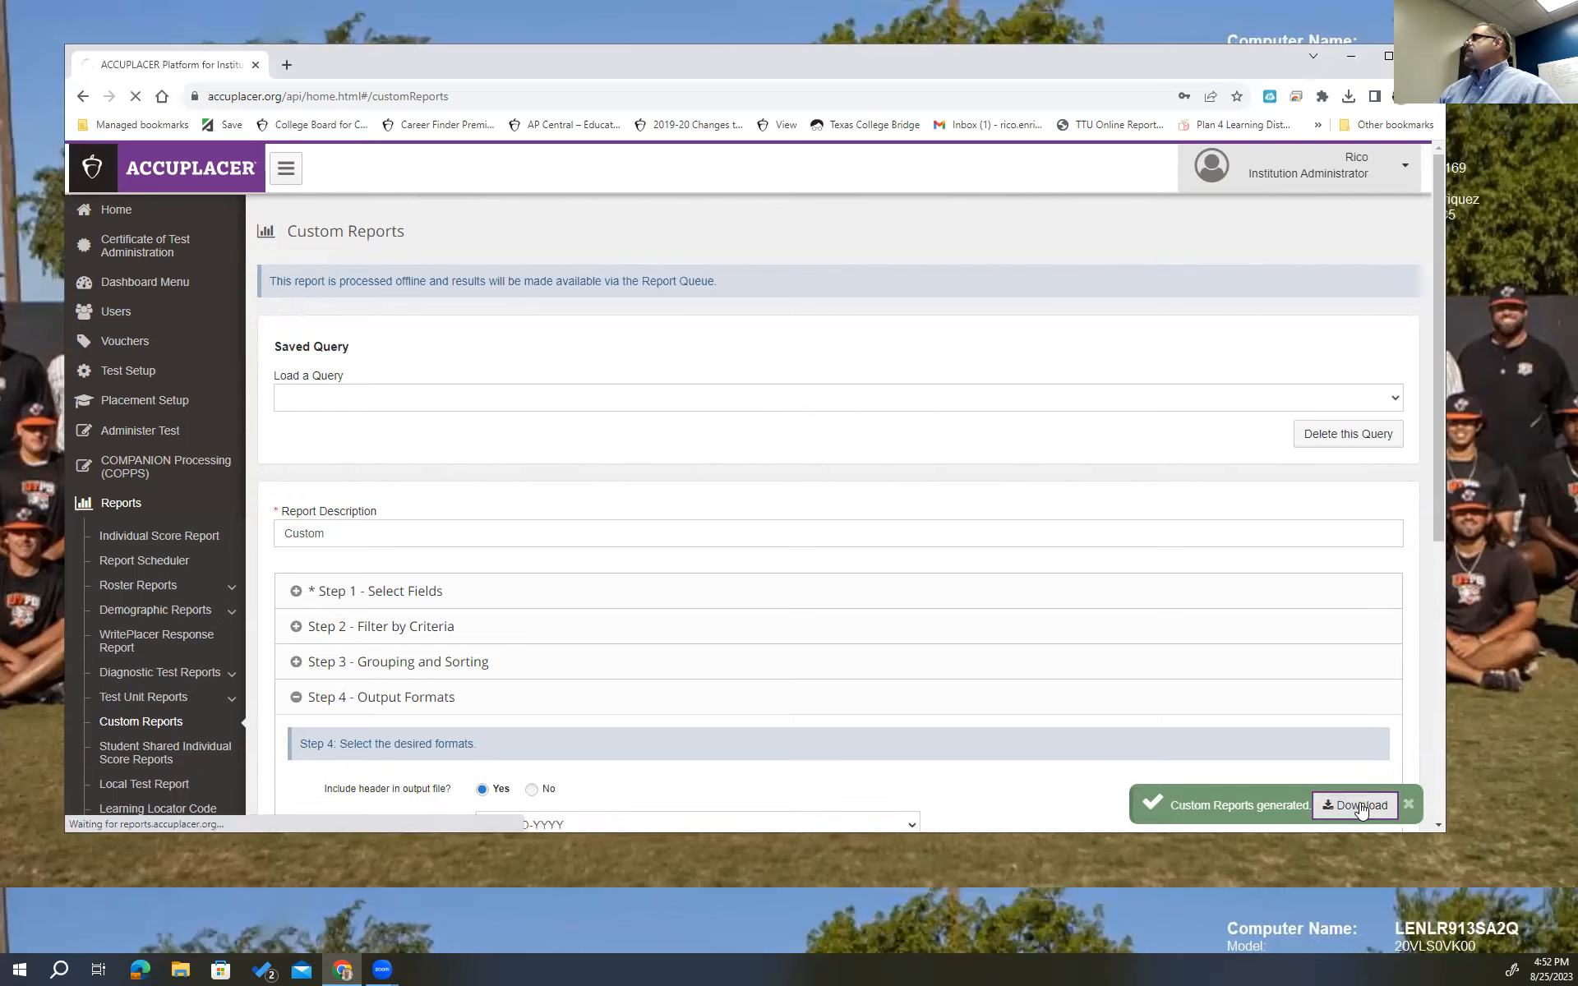
{"action": "left_click", "coordinate": [1349, 97]}
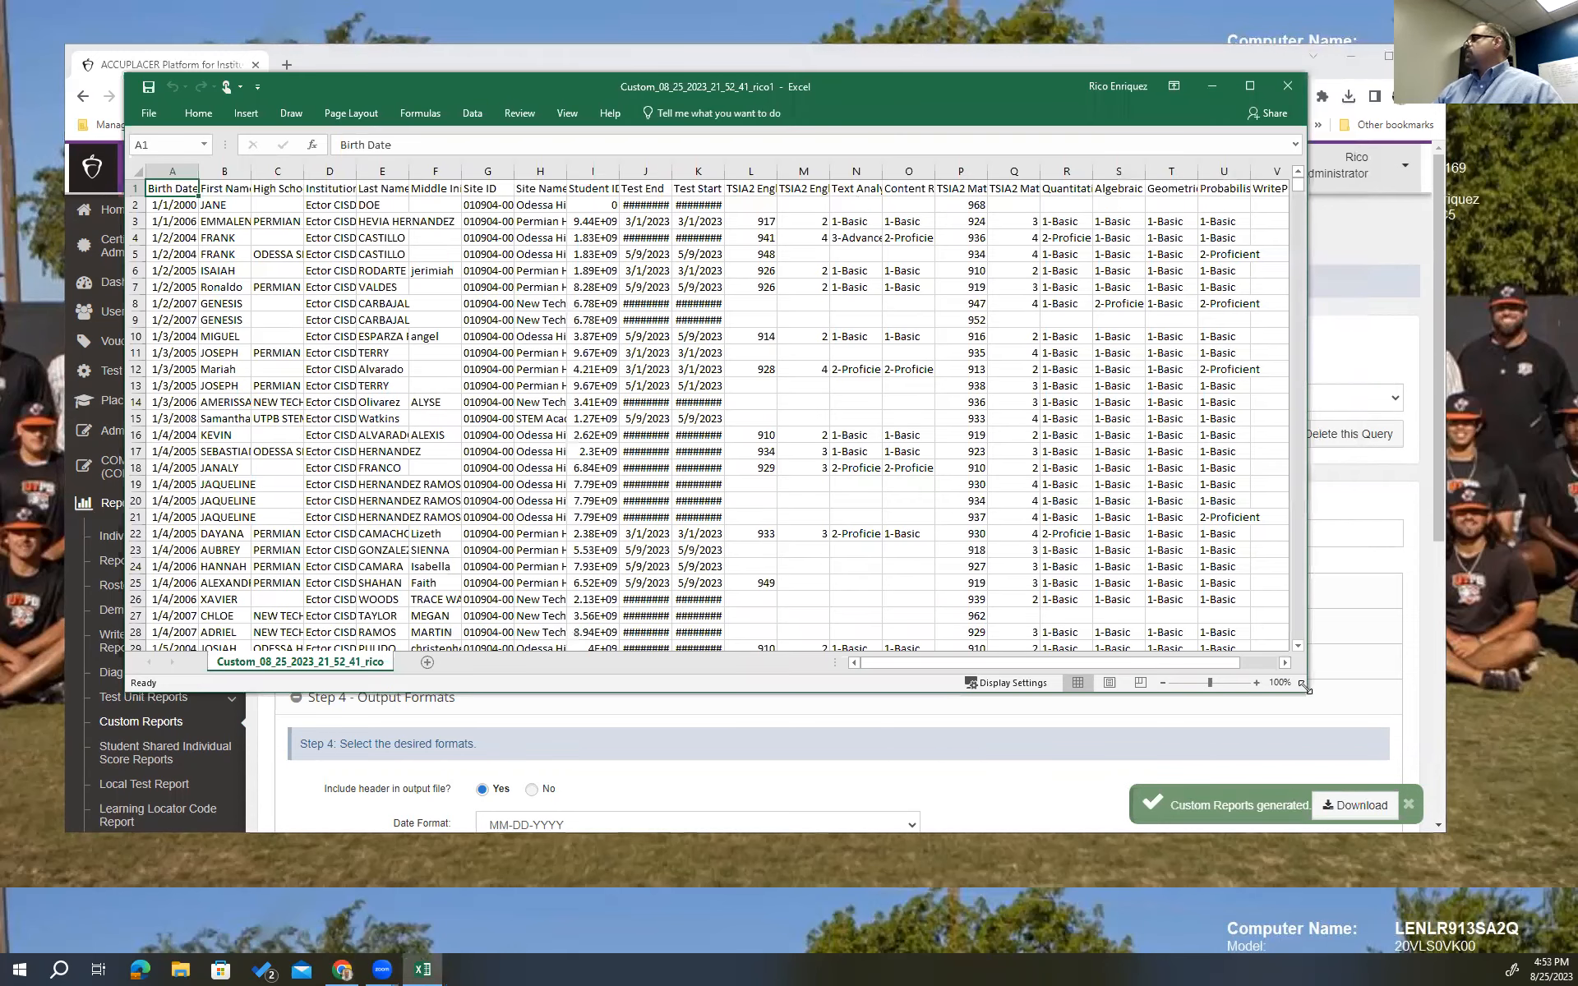
Enlarge the Excel window holding the report CSV to show more TSIA2 score columns.
{"action": "left_click_drag", "start_coordinate": [1305, 689], "coordinate": [1427, 798]}
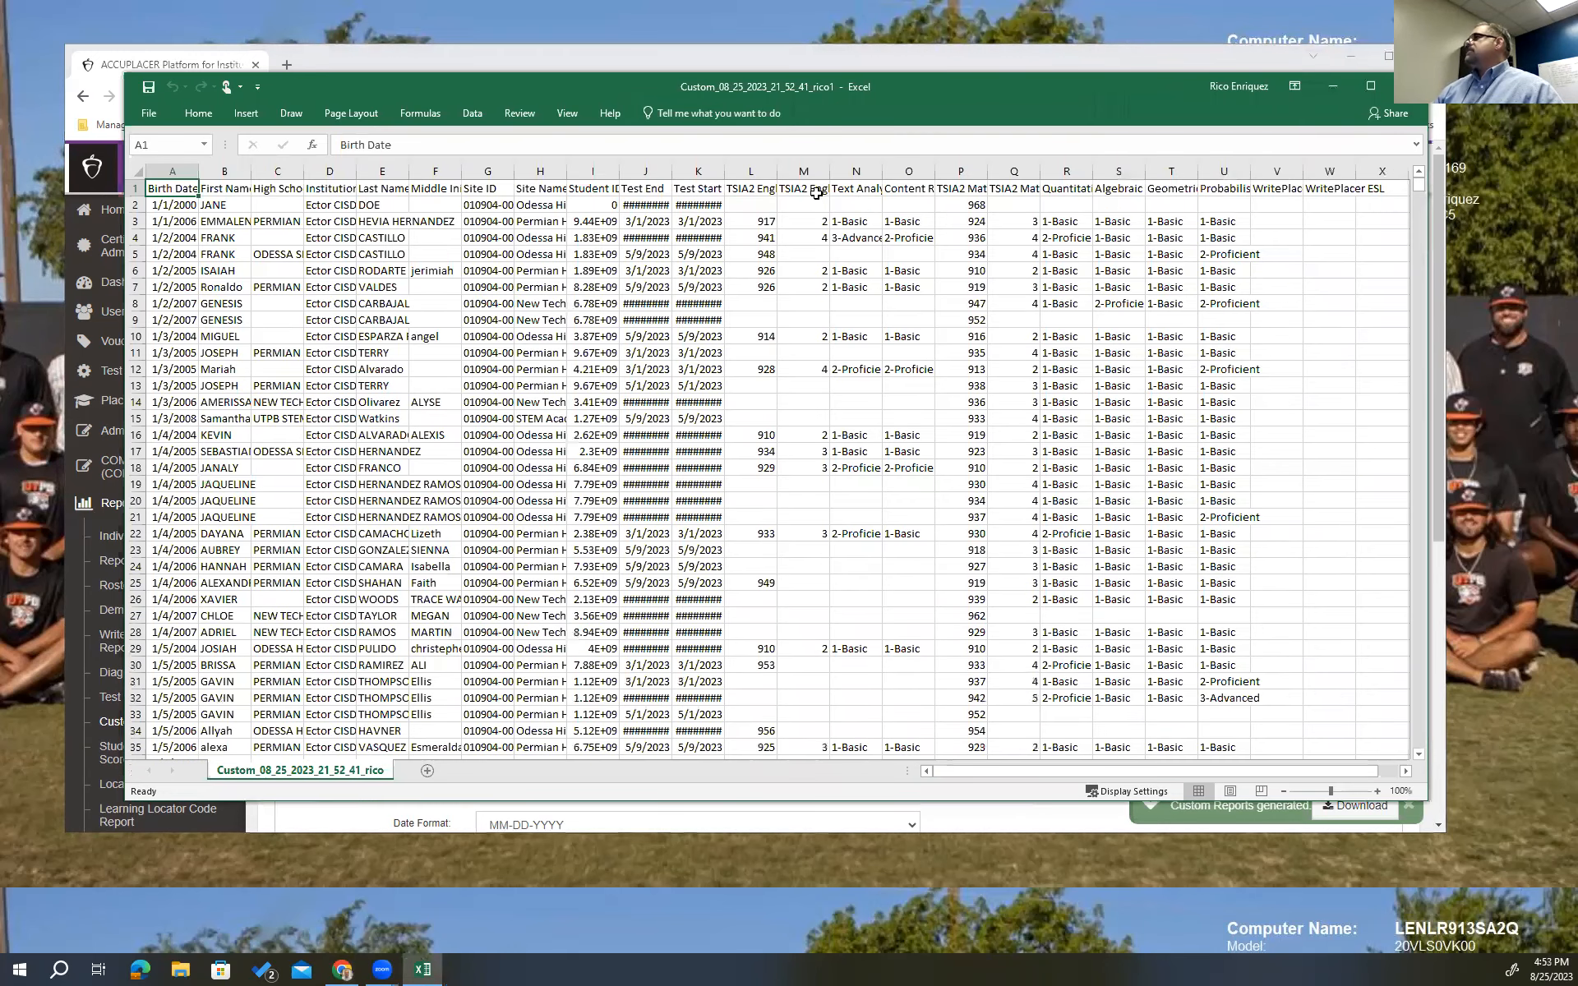